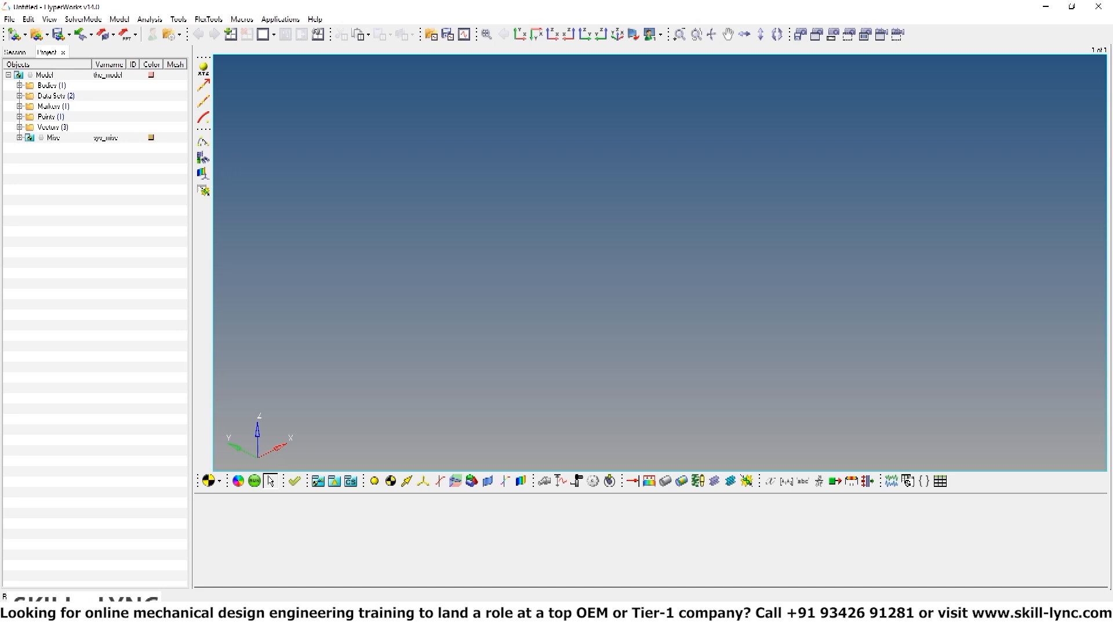
# Open the model file chapter8_exercise_start.mdl from the chapter8 folder
pyautogui.click(10, 20)
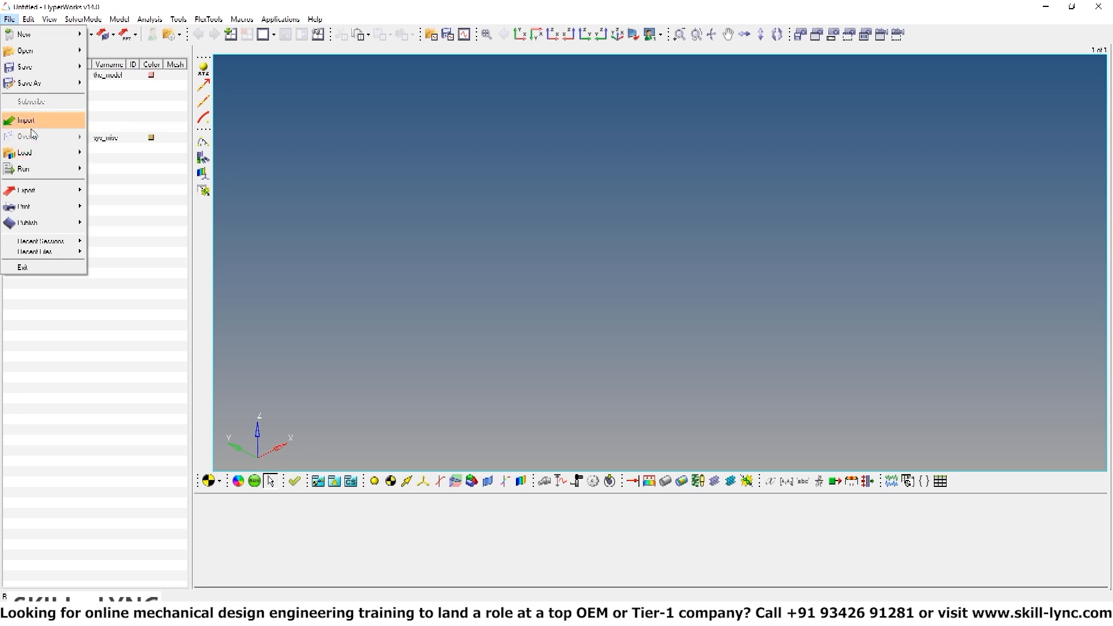
pyautogui.moveTo(32, 52)
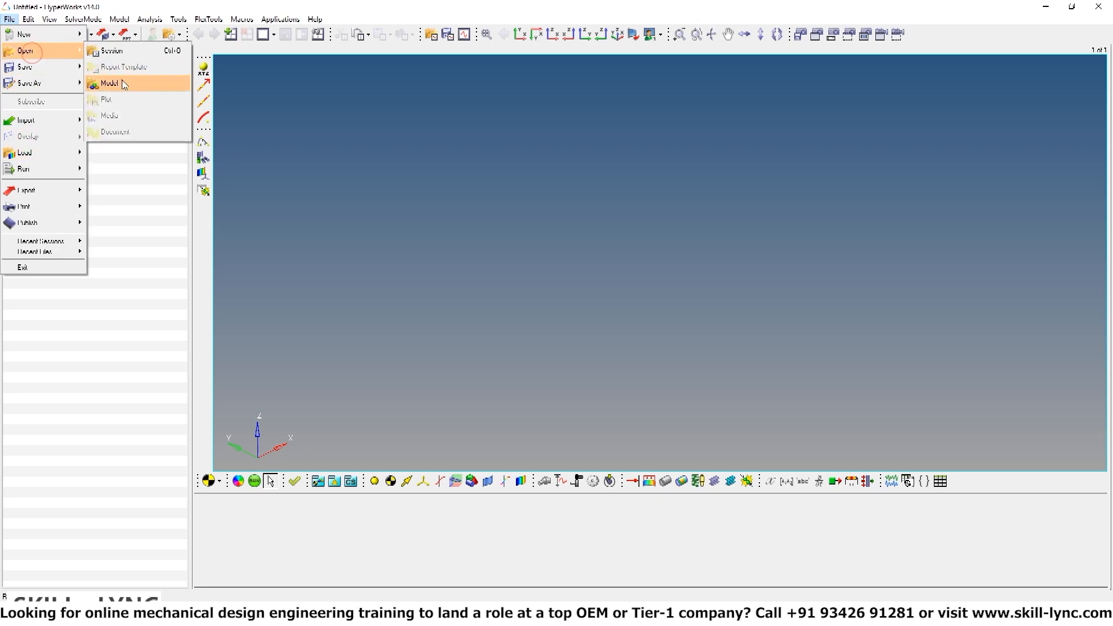
pyautogui.click(110, 82)
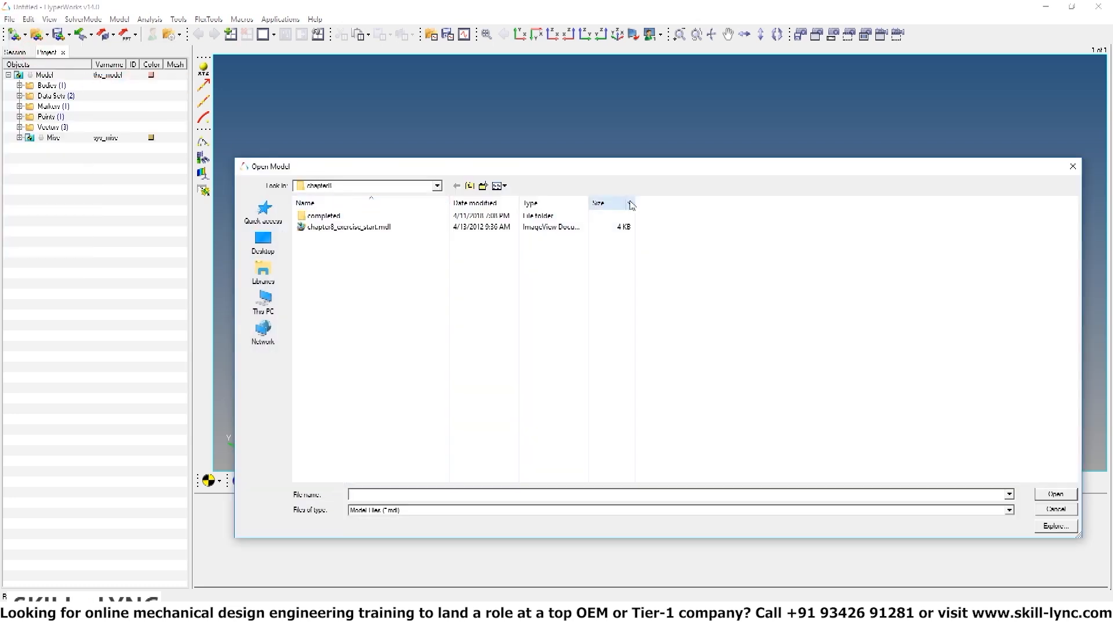
pyautogui.click(476, 186)
pyautogui.doubleClick(331, 292)
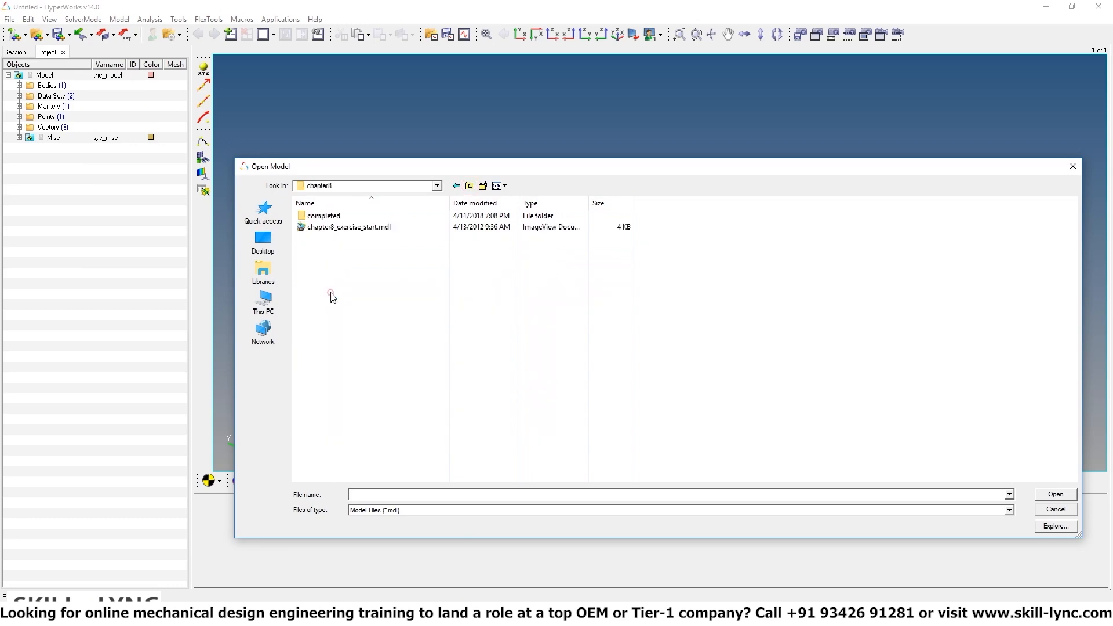
pyautogui.doubleClick(339, 228)
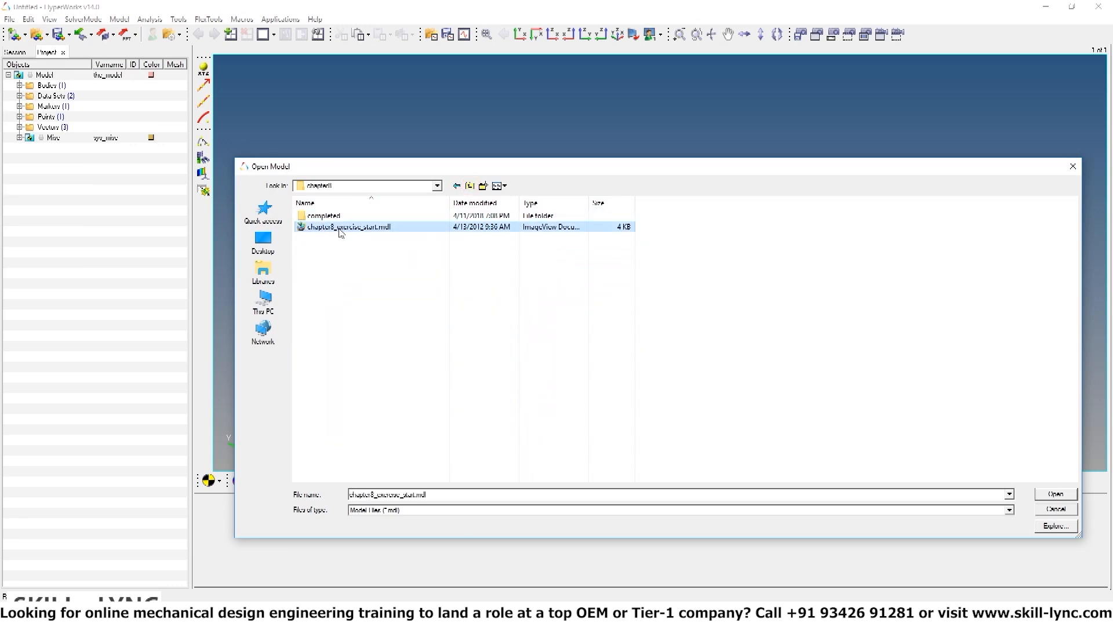
pyautogui.click(604, 407)
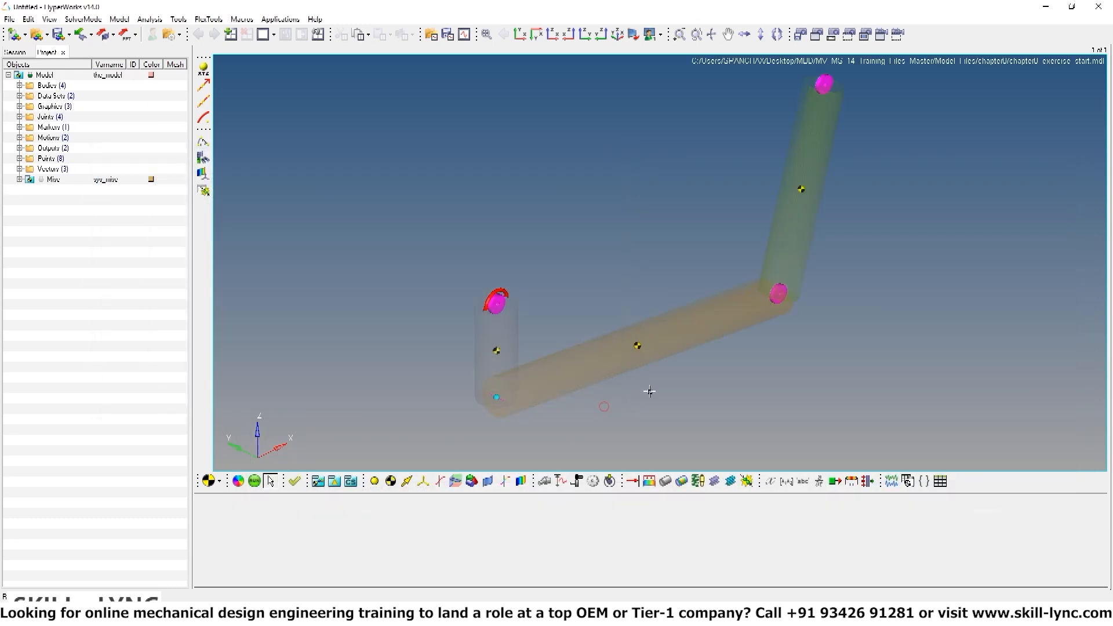
# Deactivate Motion 1, the motion acting on Joint 3 at the short link
pyautogui.moveTo(658, 280)
pyautogui.keyDown('ctrl'); pyautogui.mouseDown()
pyautogui.moveTo(583, 269)
pyautogui.moveTo(586, 301)
pyautogui.moveTo(568, 301)
pyautogui.moveTo(641, 288)
pyautogui.mouseUp(); pyautogui.keyUp('ctrl')
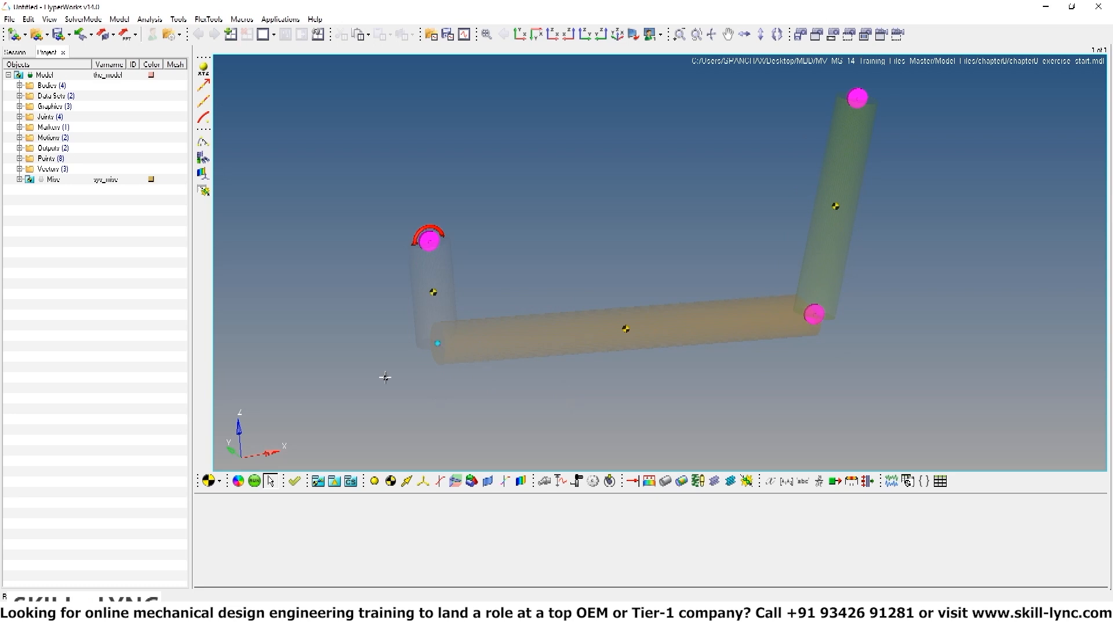
pyautogui.click(19, 137)
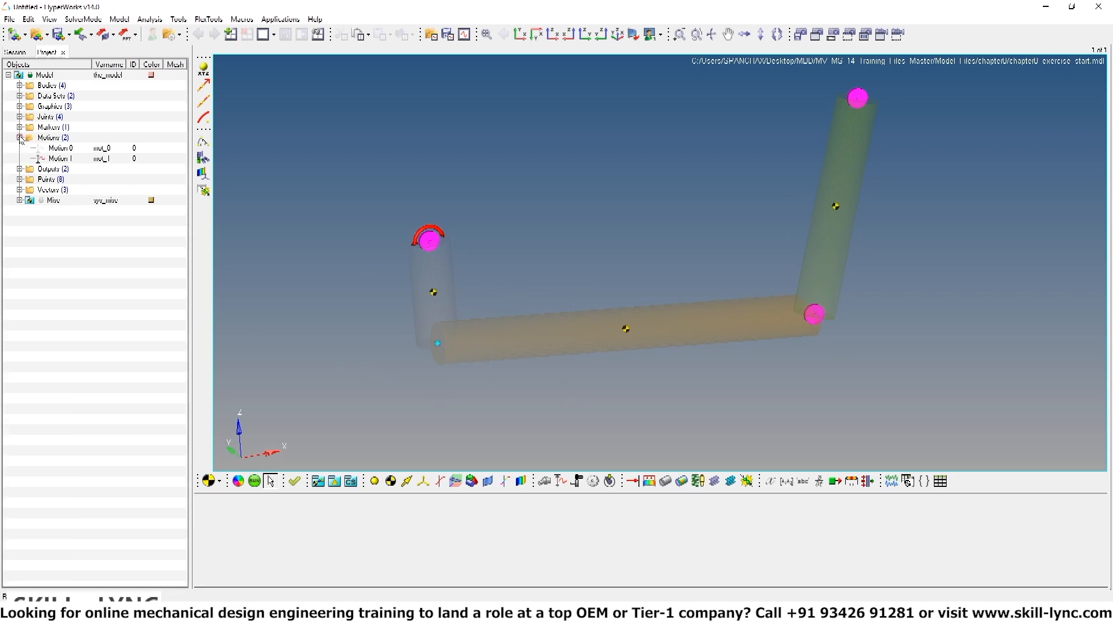
pyautogui.click(58, 159)
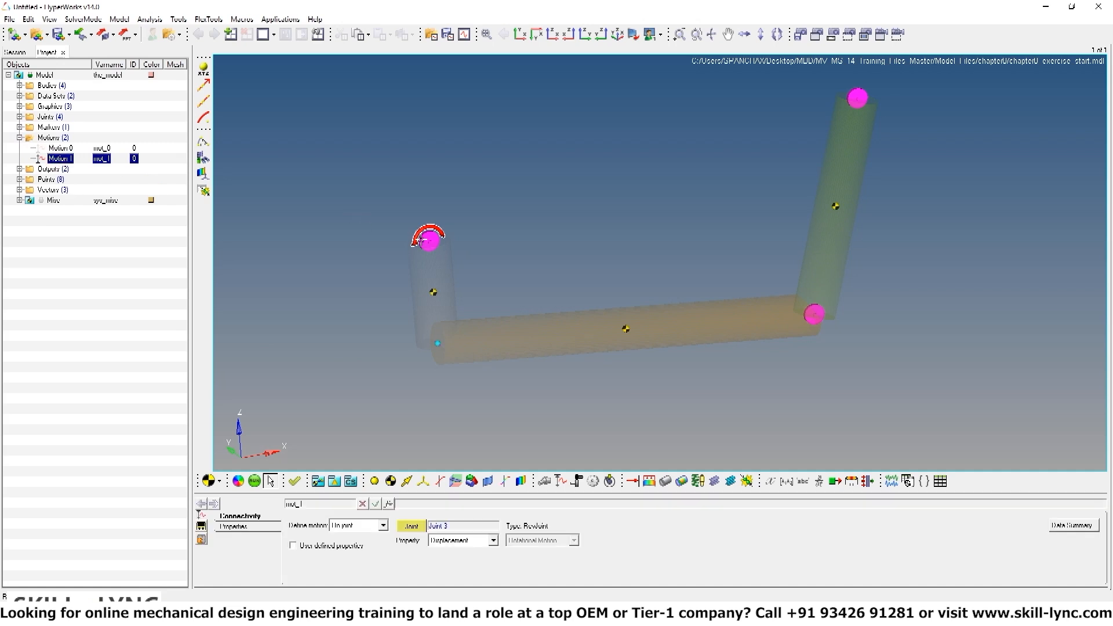
pyautogui.click(60, 158)
pyautogui.rightClick(62, 160)
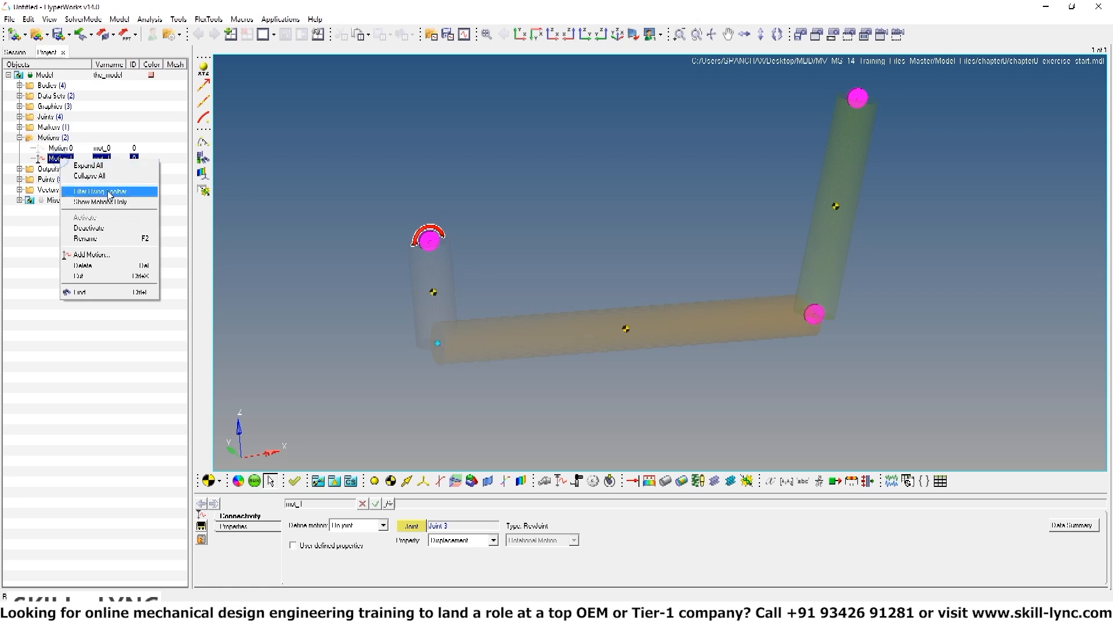
pyautogui.click(99, 235)
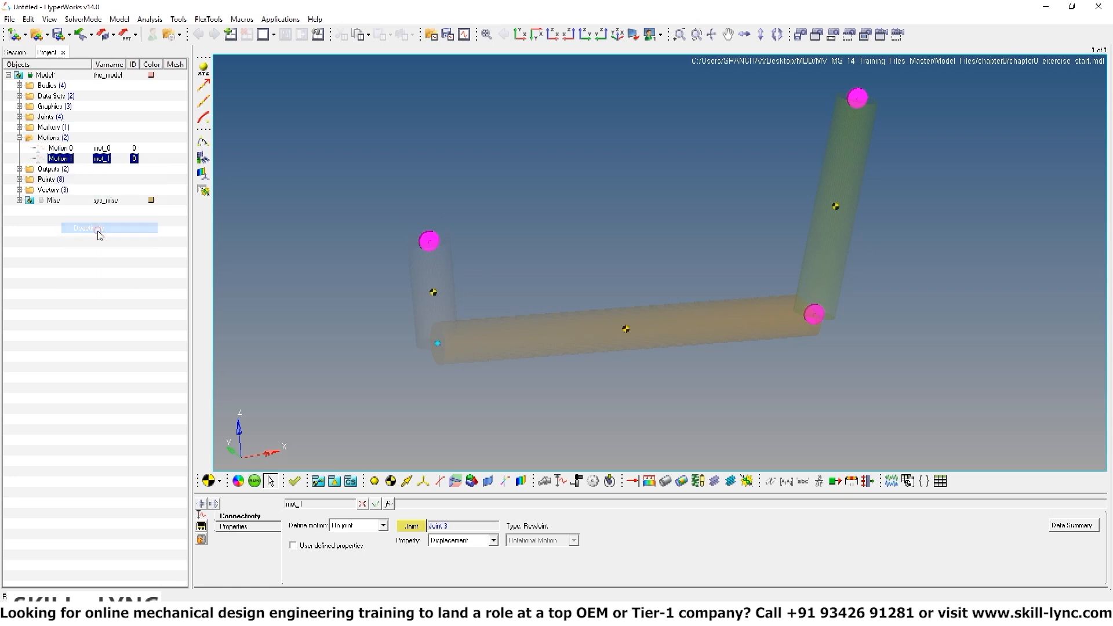
# Turn off the rotational initial condition of Joint 0
pyautogui.click(19, 117)
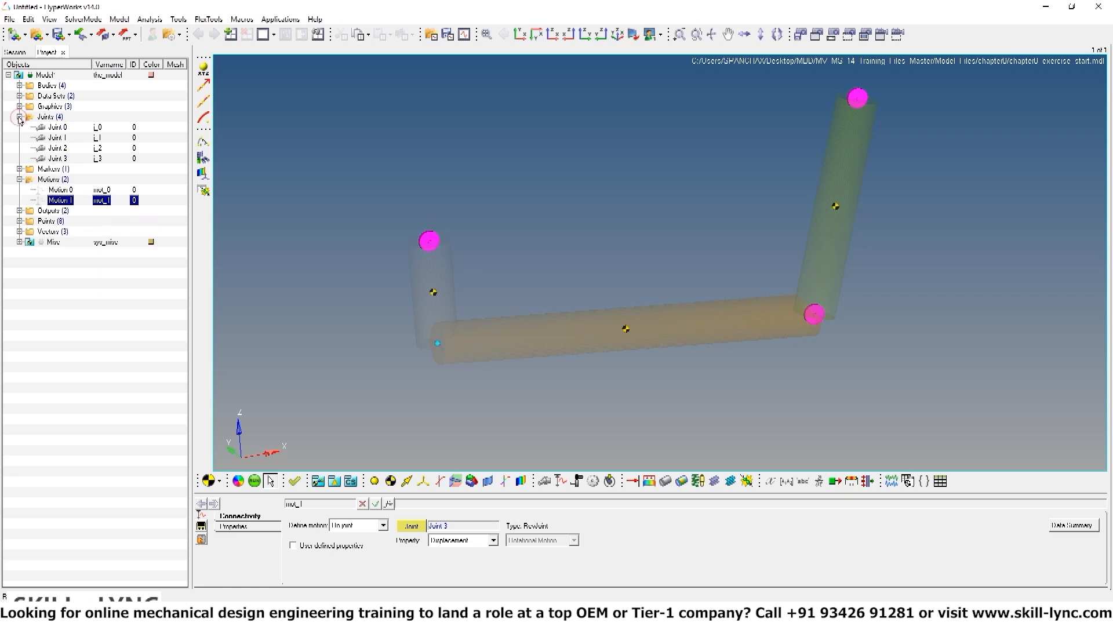
pyautogui.click(58, 128)
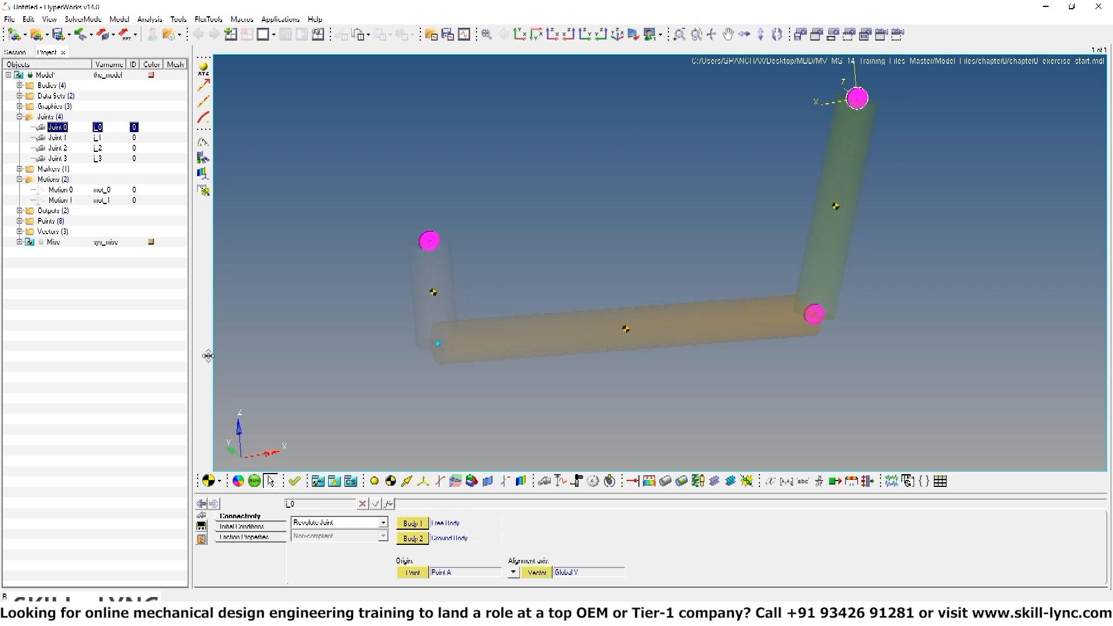
pyautogui.click(246, 528)
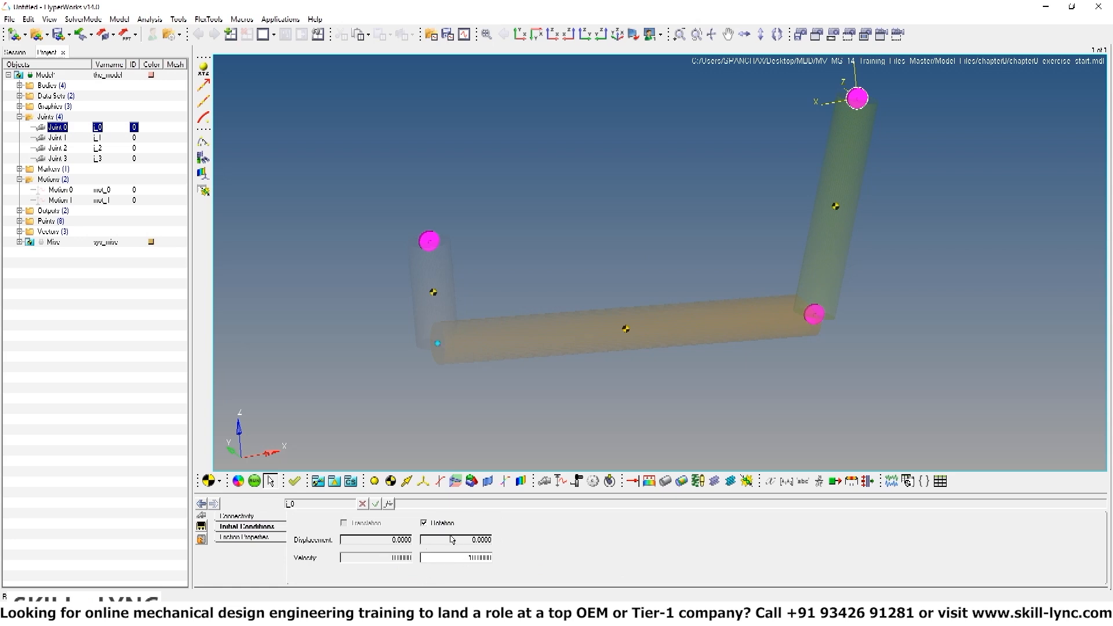
pyautogui.click(425, 523)
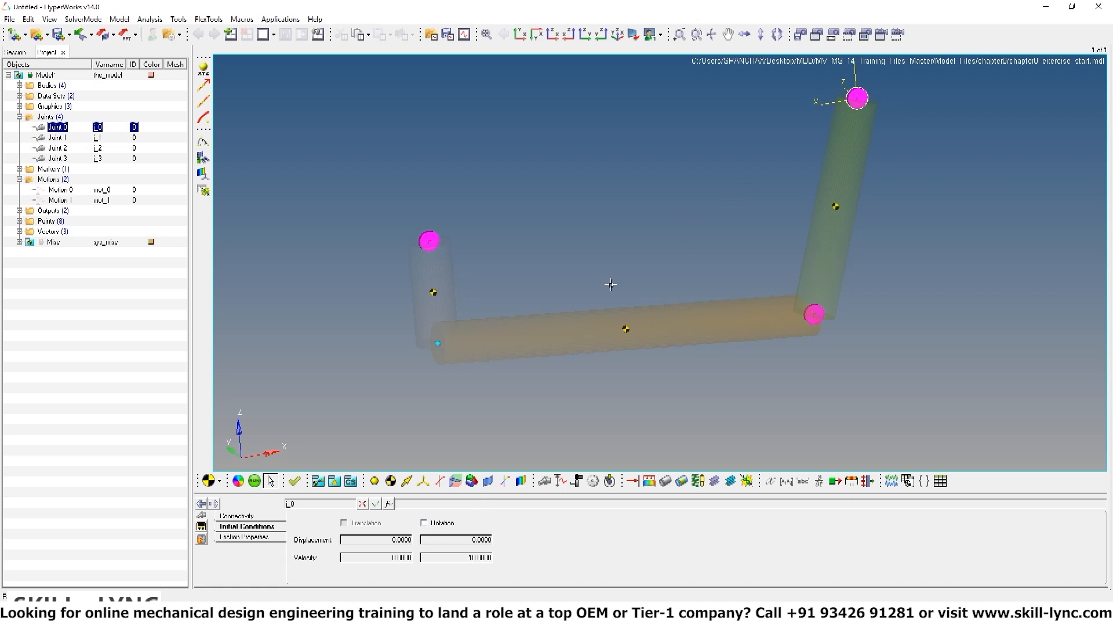
# Add a single force entity to the model with the label Driving Torque
pyautogui.rightClick(632, 481)
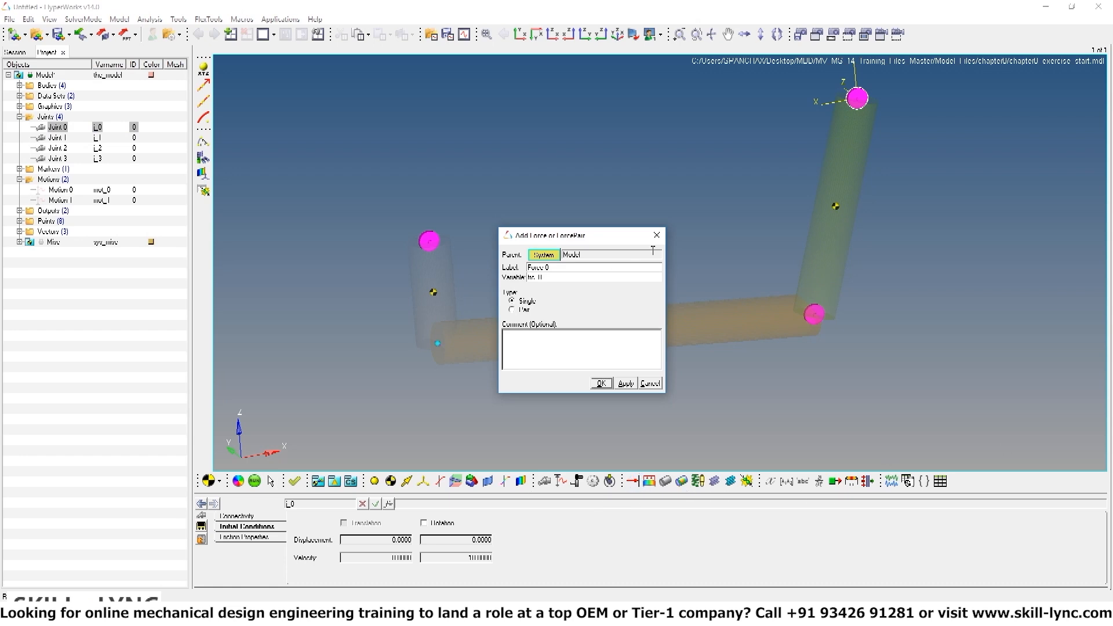
pyautogui.tripleClick(555, 267)
pyautogui.write('Driving Torque')
pyautogui.click(600, 383)
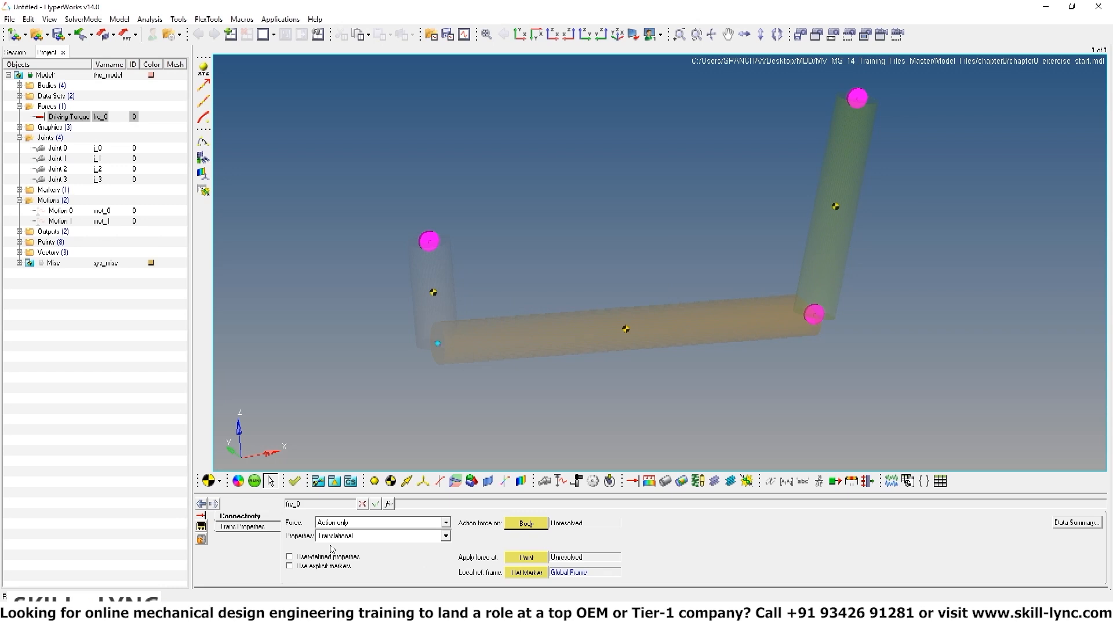
# Define the Driving Torque as an action-reaction force with rotational properties
pyautogui.click(353, 524)
pyautogui.click(352, 542)
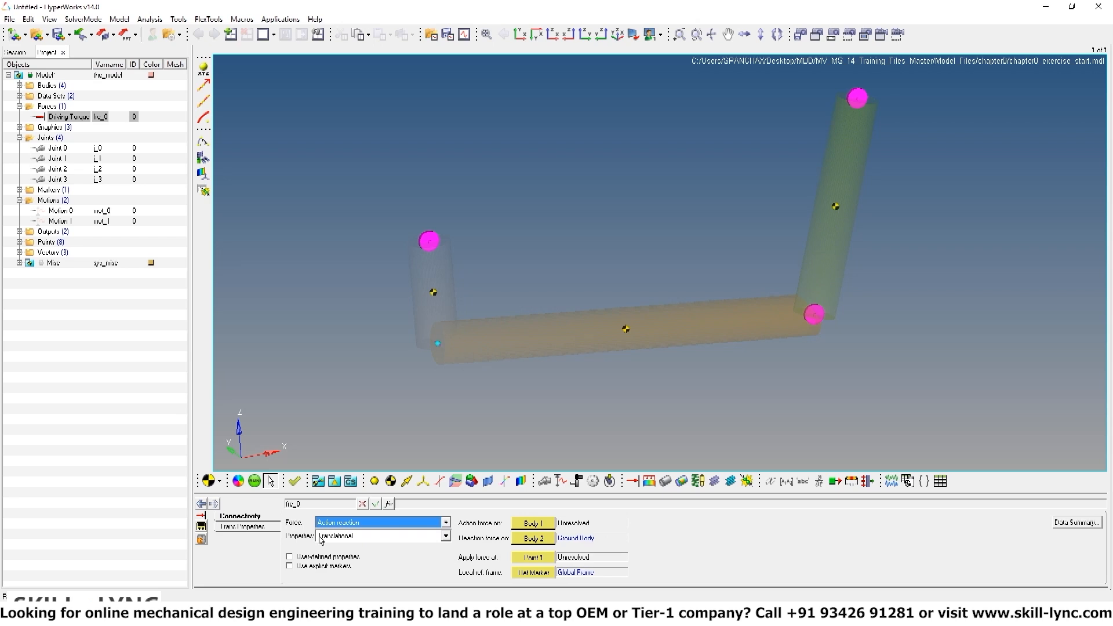
pyautogui.click(353, 537)
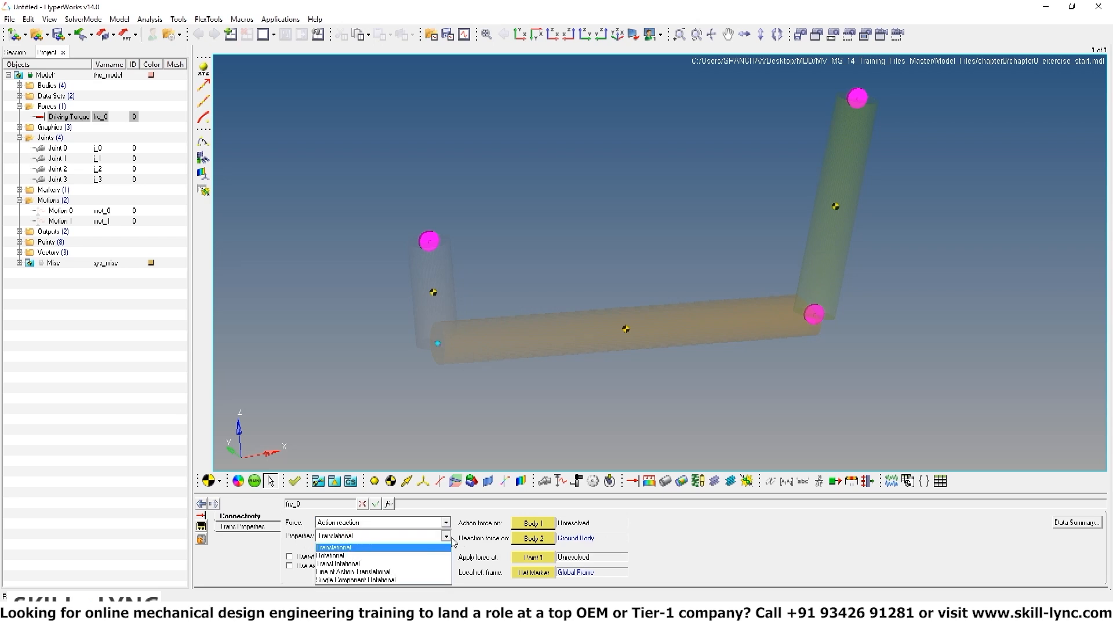
pyautogui.click(334, 557)
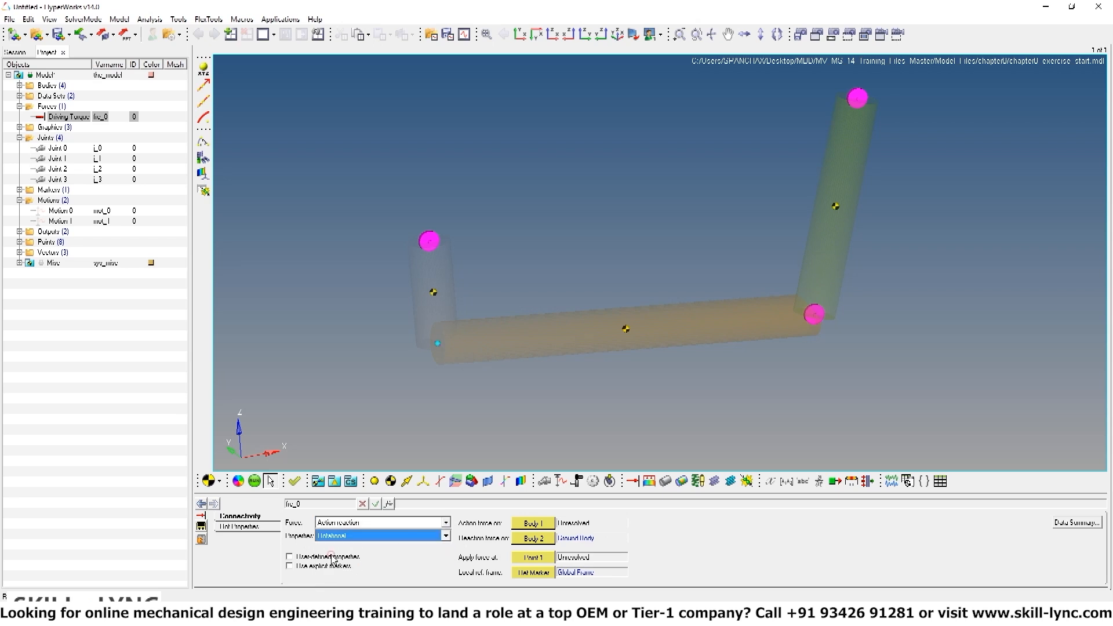
# Apply the Driving Torque's action on Body 1 and its reaction on the Ground Body
pyautogui.doubleClick(532, 524)
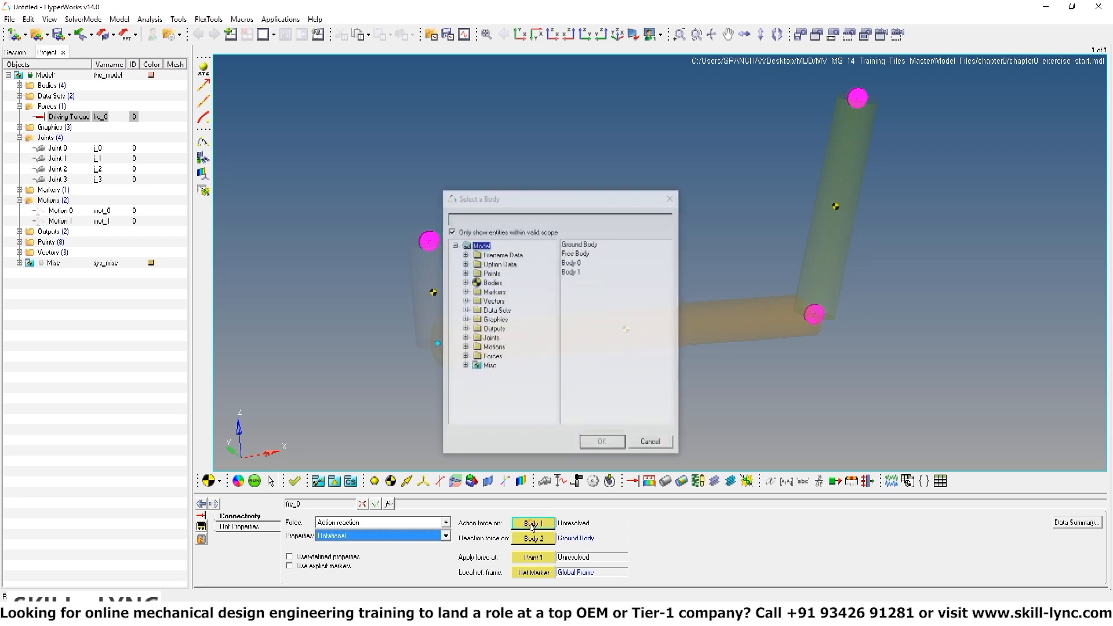
pyautogui.moveTo(615, 203); pyautogui.dragTo(732, 185)
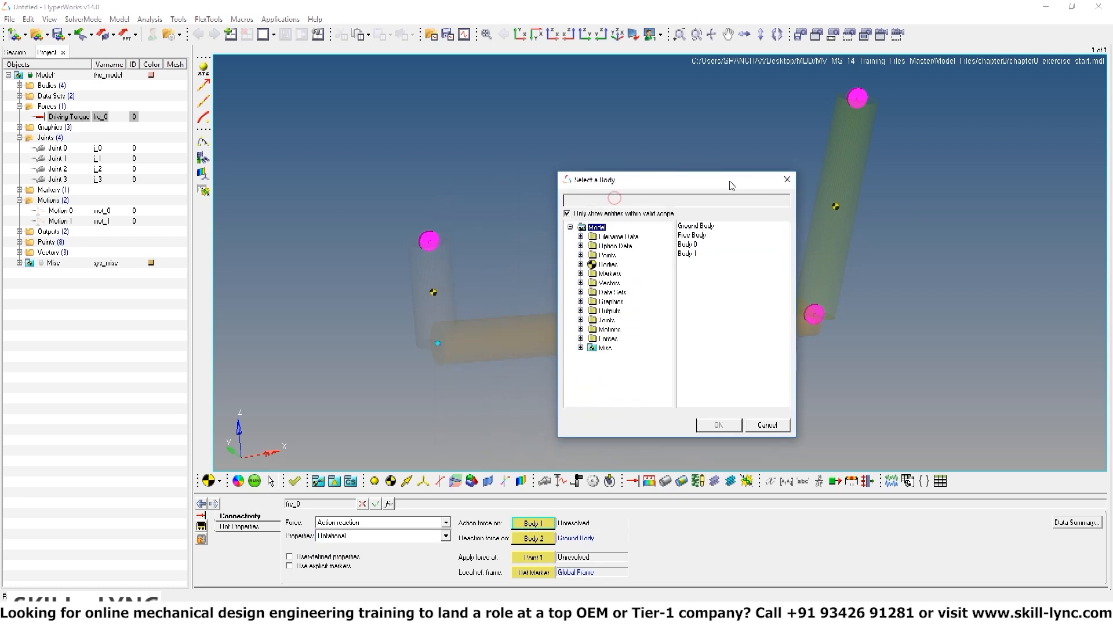
pyautogui.click(692, 254)
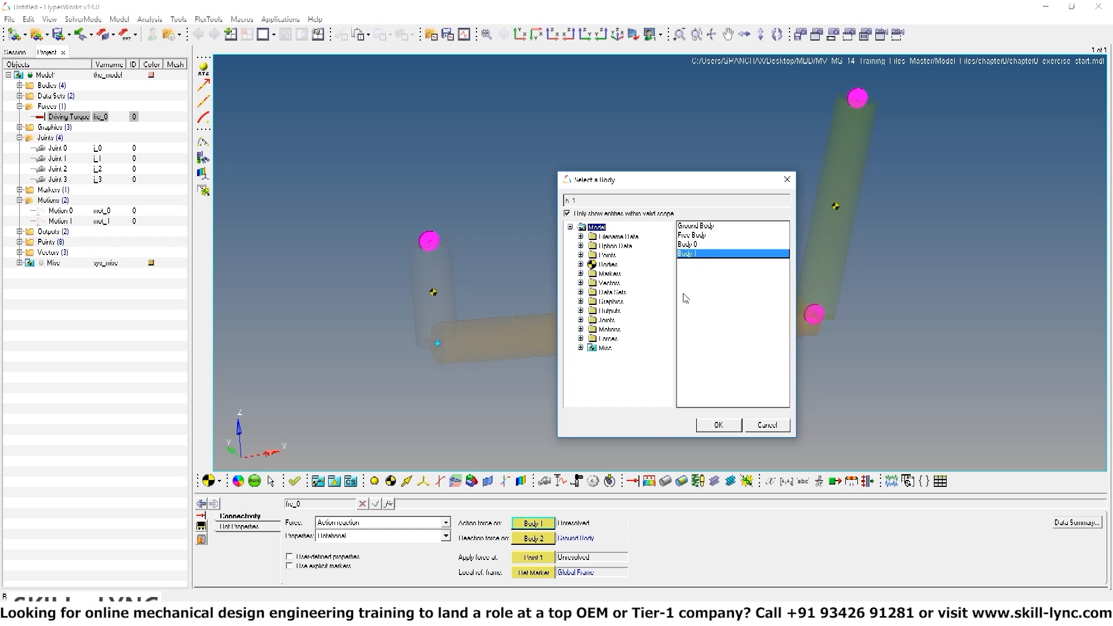
pyautogui.click(717, 426)
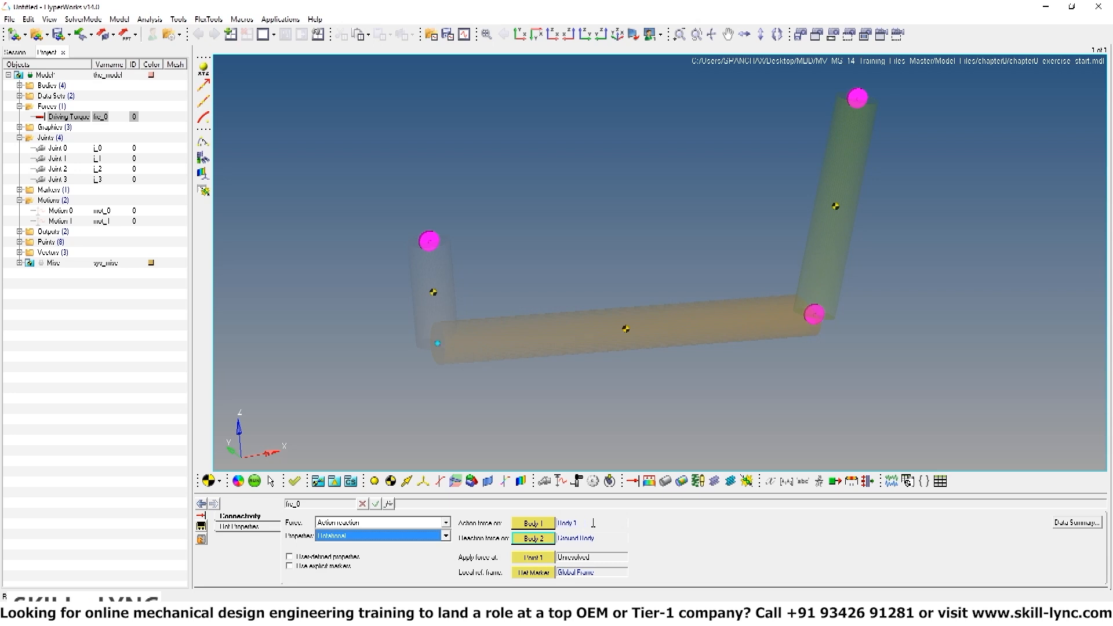
pyautogui.doubleClick(533, 539)
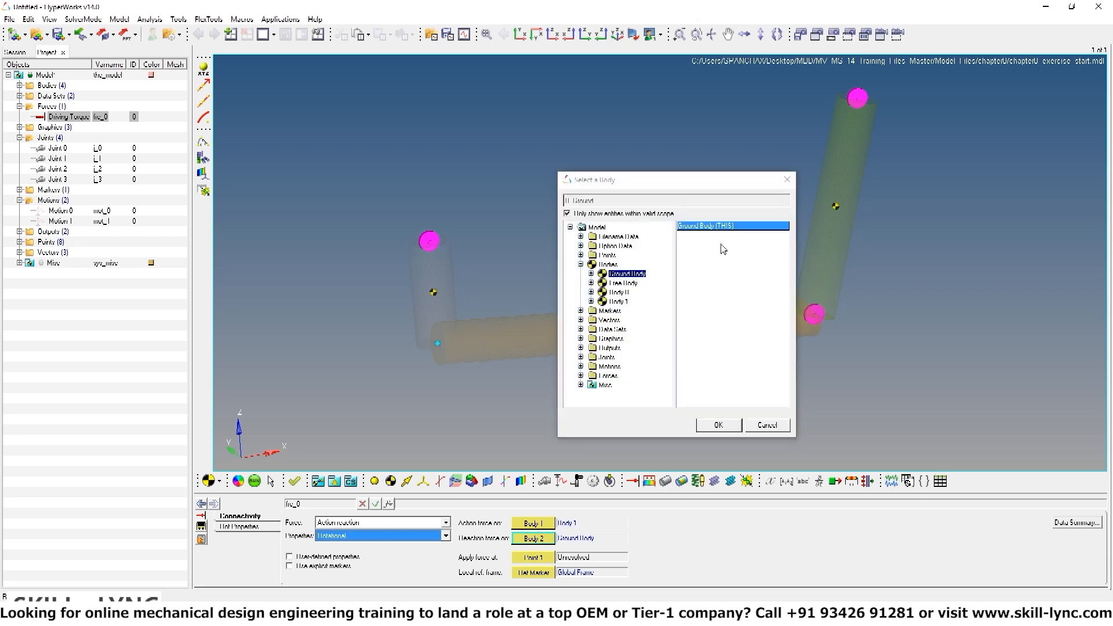
pyautogui.click(713, 428)
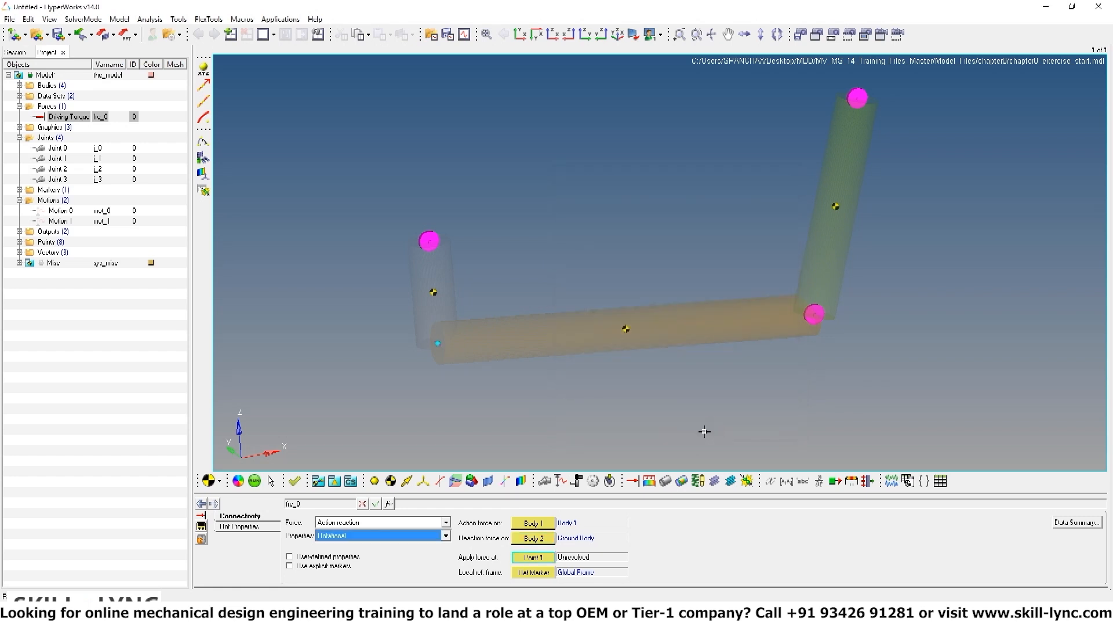
# Set Point F as the point where the Driving Torque is applied
pyautogui.doubleClick(528, 561)
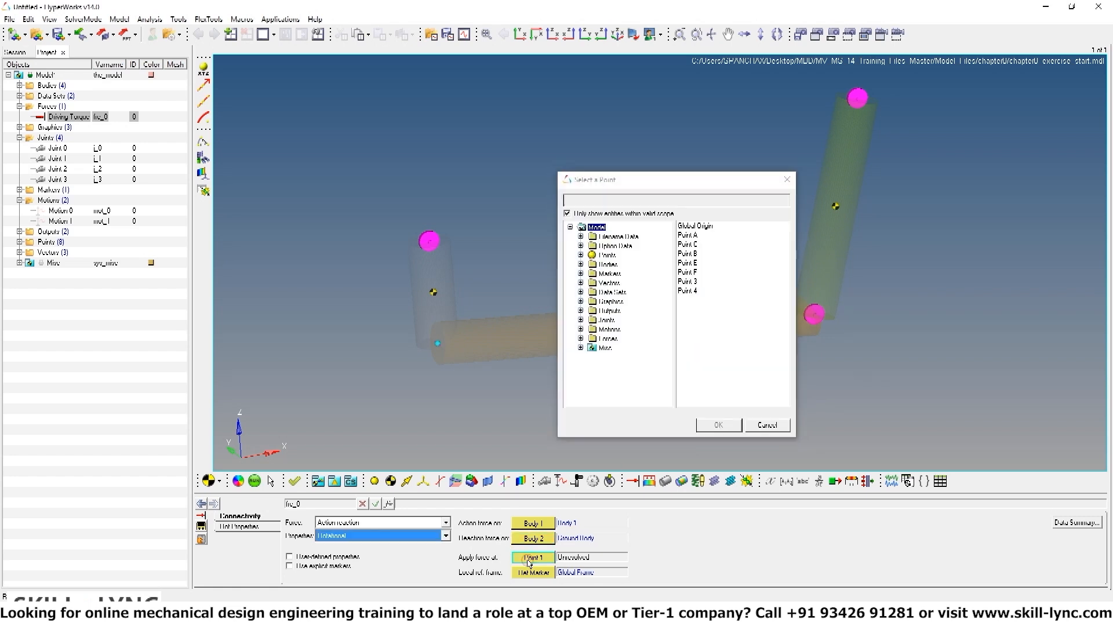
pyautogui.click(689, 272)
pyautogui.click(714, 427)
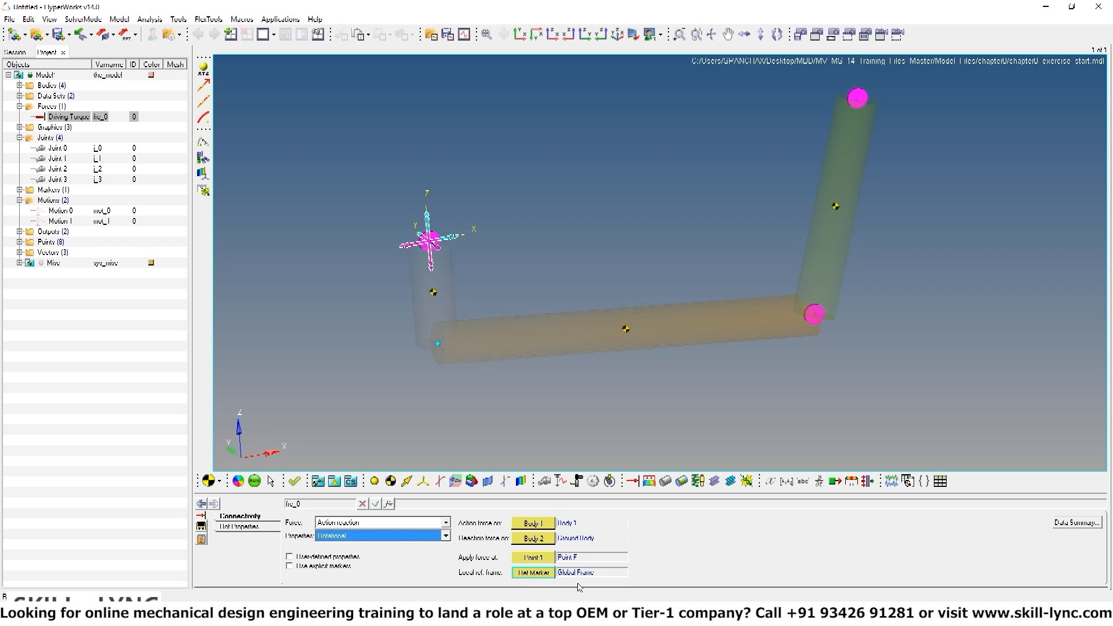
# Set the Driving Torque's linear Ty value to 150
pyautogui.click(234, 527)
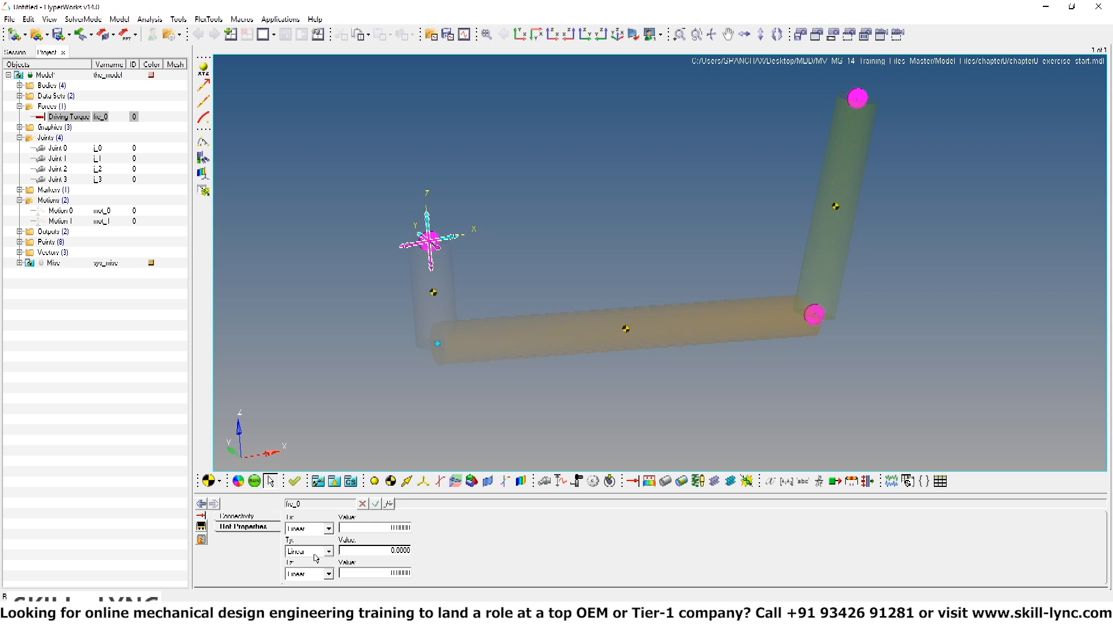
pyautogui.click(377, 550)
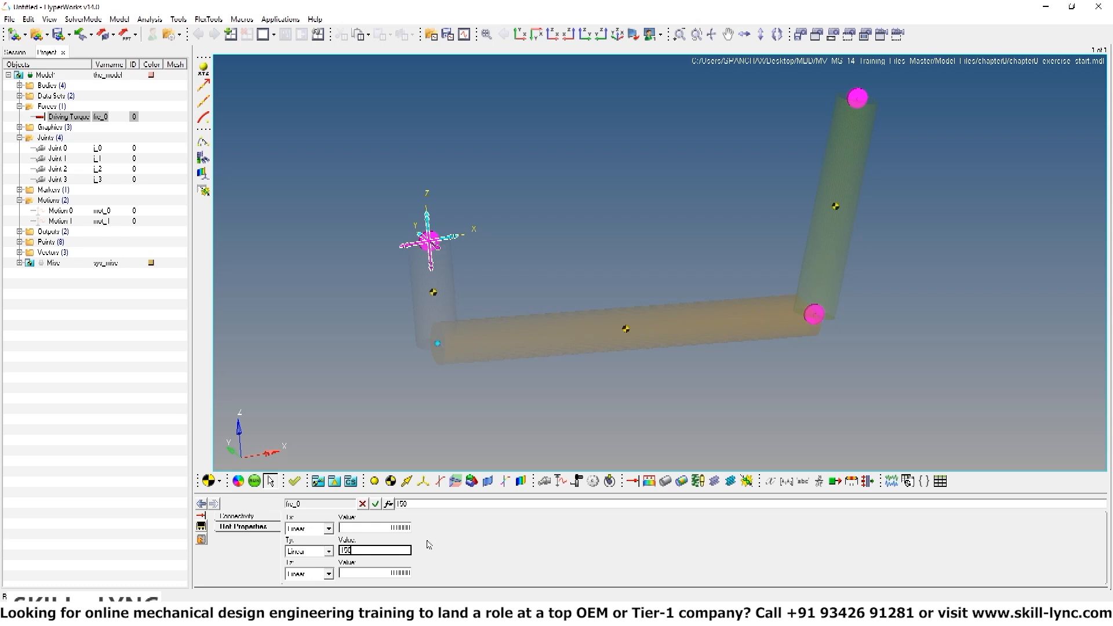
pyautogui.press('Tab')
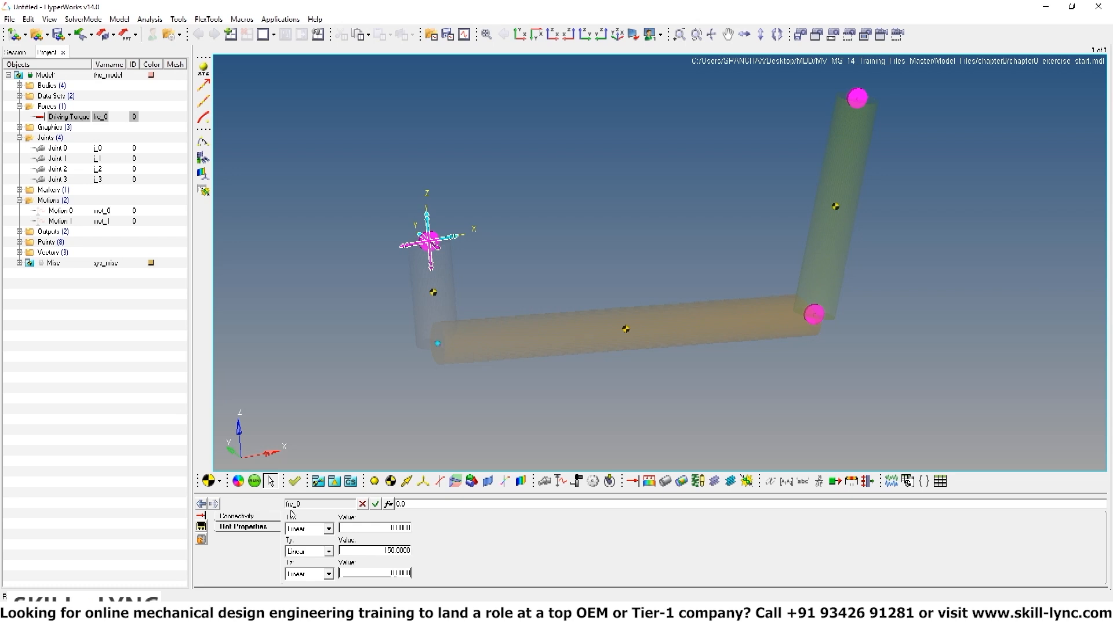
# Set the solver file to four_bar_torque.xml in the chapter8 folder and run the transient simulation
pyautogui.click(260, 485)
pyautogui.click(350, 524)
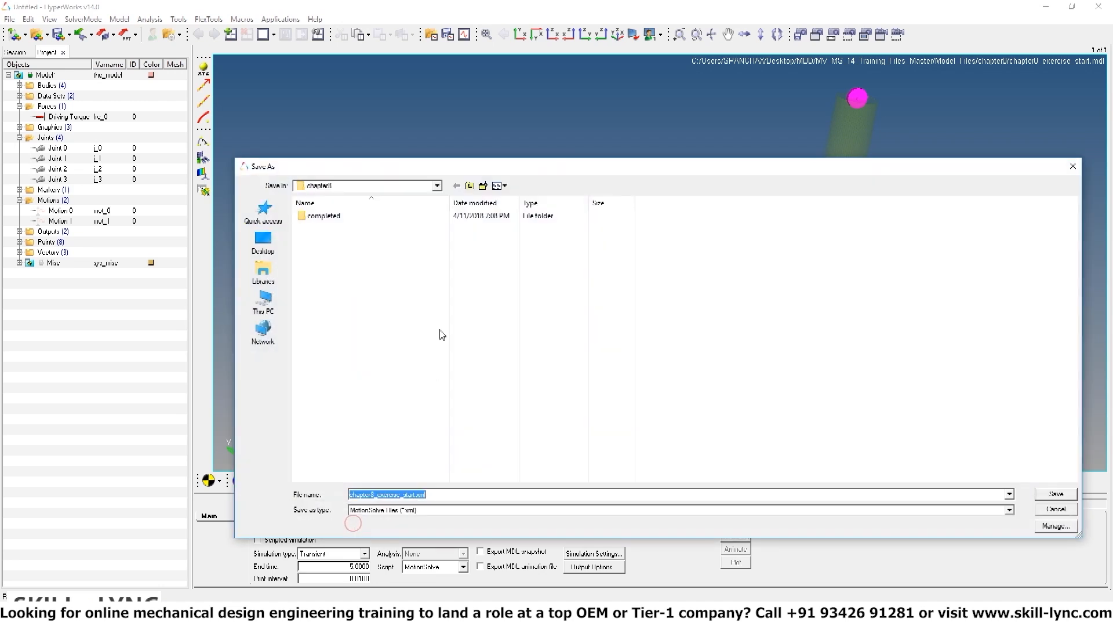
pyautogui.doubleClick(415, 496)
pyautogui.moveTo(415, 495); pyautogui.dragTo(397, 497)
pyautogui.click(415, 495)
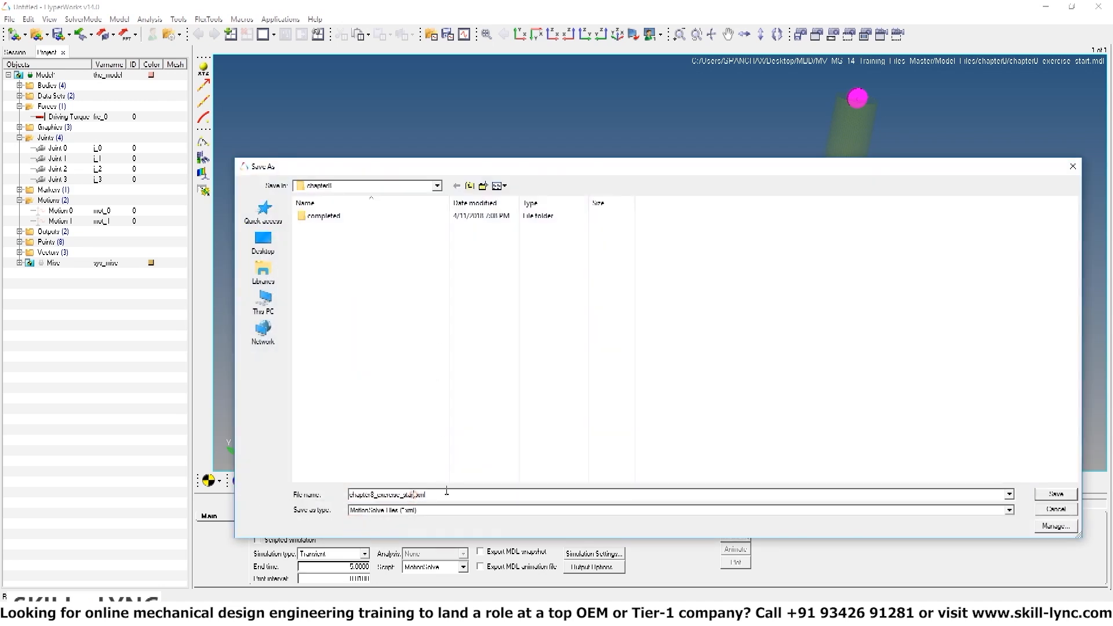
pyautogui.press('BackSpace')
pyautogui.press('BackSpace')
pyautogui.press('BackSpace')
pyautogui.press('BackSpace')
pyautogui.press('BackSpace')
pyautogui.press('BackSpace')
pyautogui.press('BackSpace')
pyautogui.press('BackSpace')
pyautogui.press('BackSpace')
pyautogui.press('BackSpace')
pyautogui.press('BackSpace')
pyautogui.press('BackSpace')
pyautogui.press('BackSpace')
pyautogui.press('BackSpace')
pyautogui.press('BackSpace')
pyautogui.press('BackSpace')
pyautogui.press('BackSpace')
pyautogui.press('BackSpace')
pyautogui.press('BackSpace')
pyautogui.press('BackSpace')
pyautogui.press('Return')
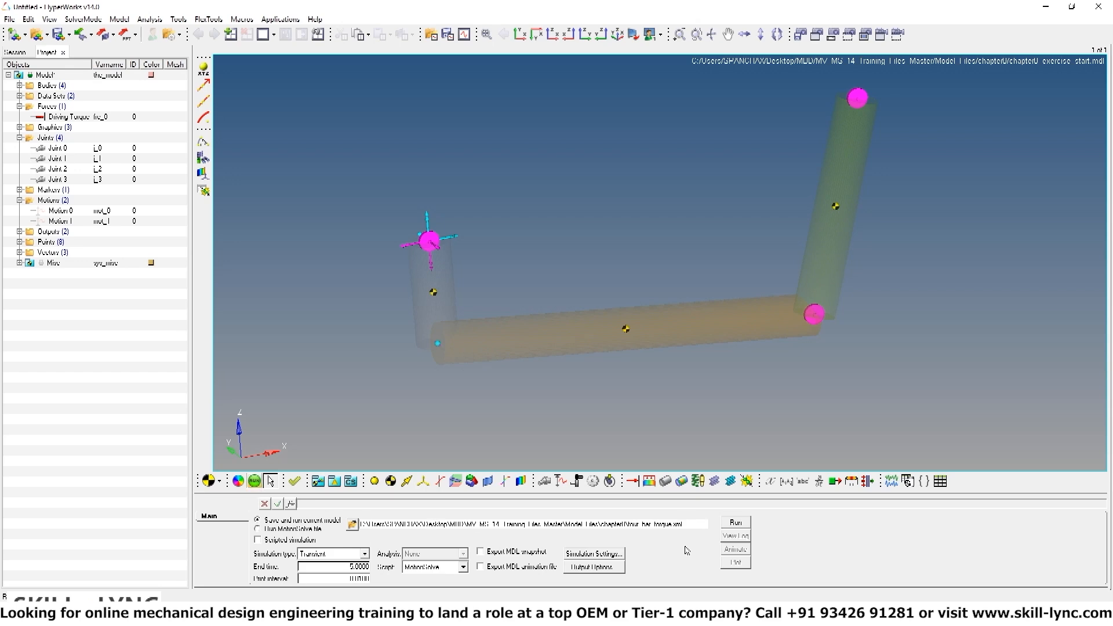
pyautogui.click(735, 523)
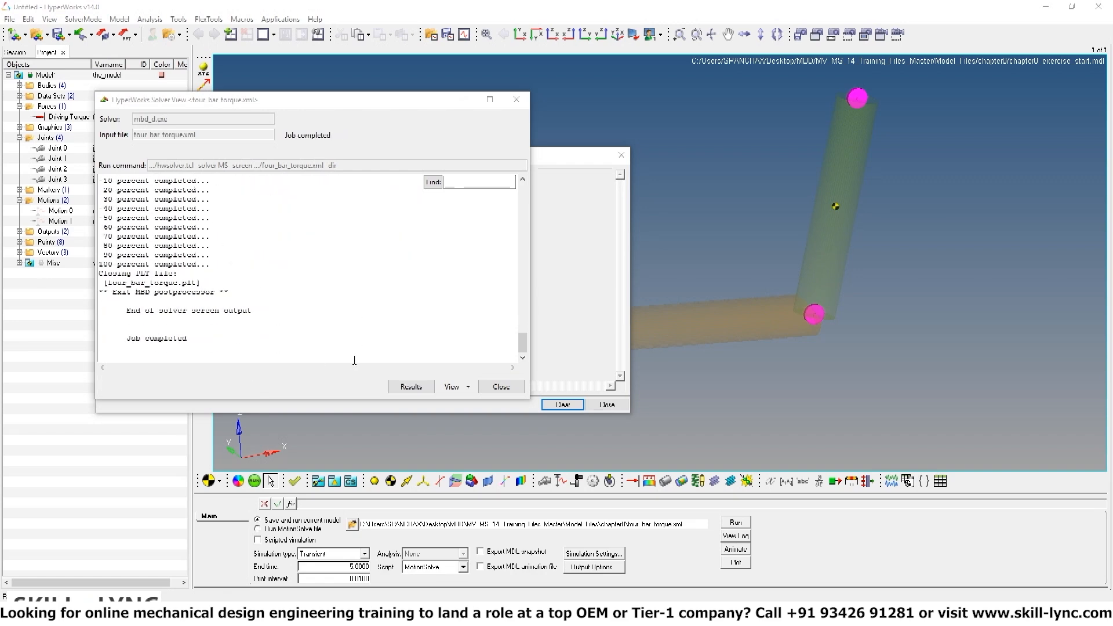
# Close the solver output and message windows and load the driving torque simulation results as an animation
pyautogui.click(506, 386)
pyautogui.click(614, 409)
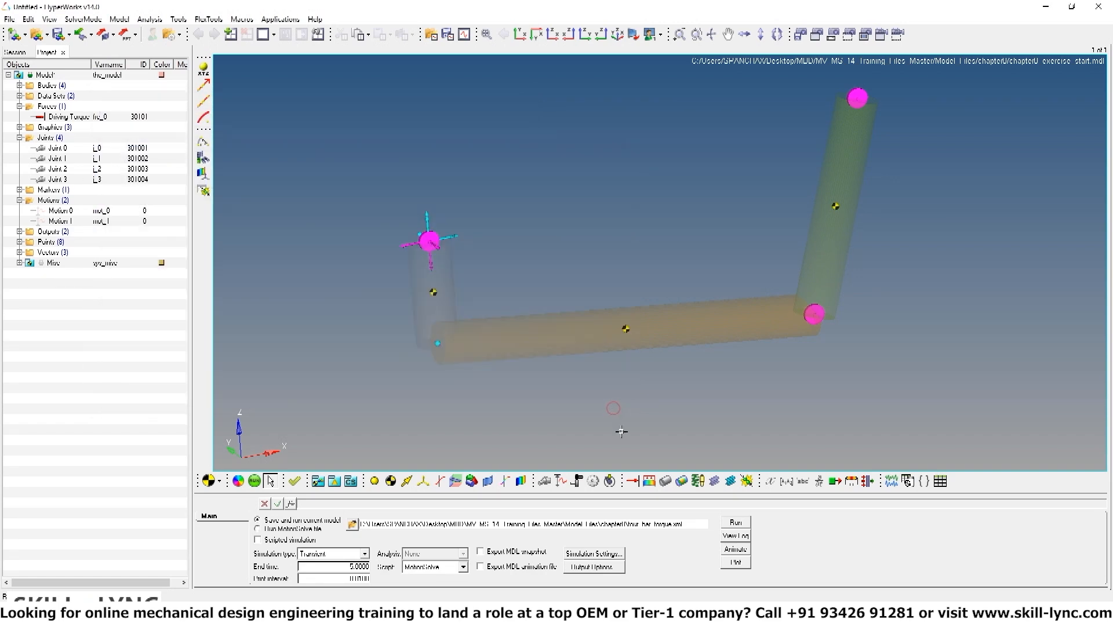
pyautogui.click(740, 553)
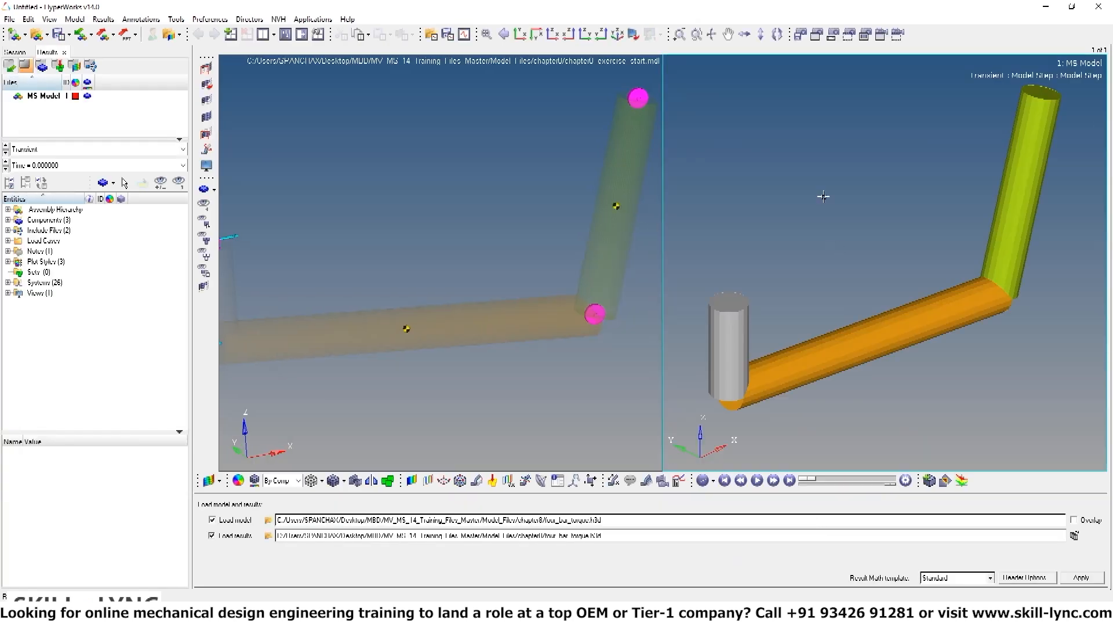
# Play the transient animation to examine how the four-bar linkage moves under the driving torque, and pause it
pyautogui.keyDown('ctrl'); pyautogui.moveTo(861, 250); pyautogui.dragTo(894, 233); pyautogui.keyUp('ctrl')
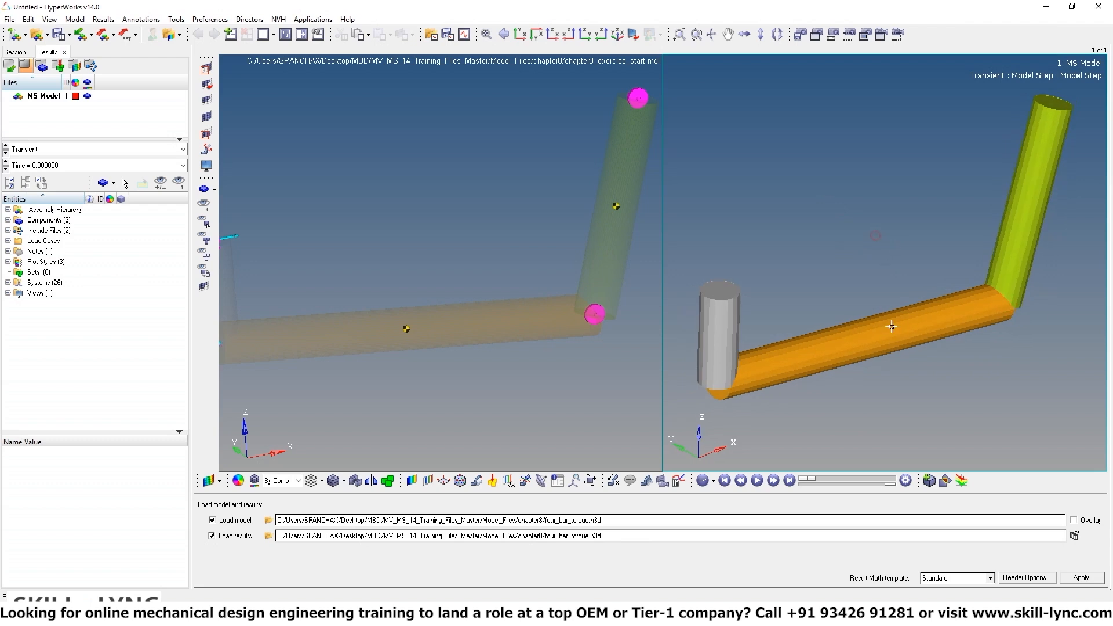
pyautogui.keyDown('ctrl'); pyautogui.moveTo(883, 356); pyautogui.dragTo(884, 320, button='right'); pyautogui.keyUp('ctrl')
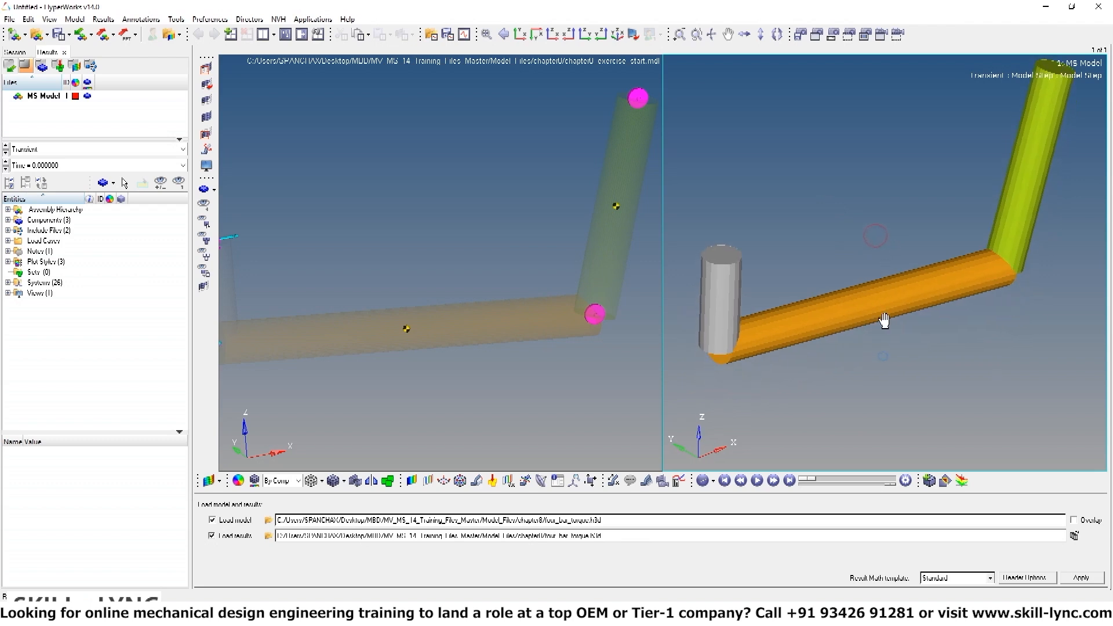
pyautogui.click(757, 480)
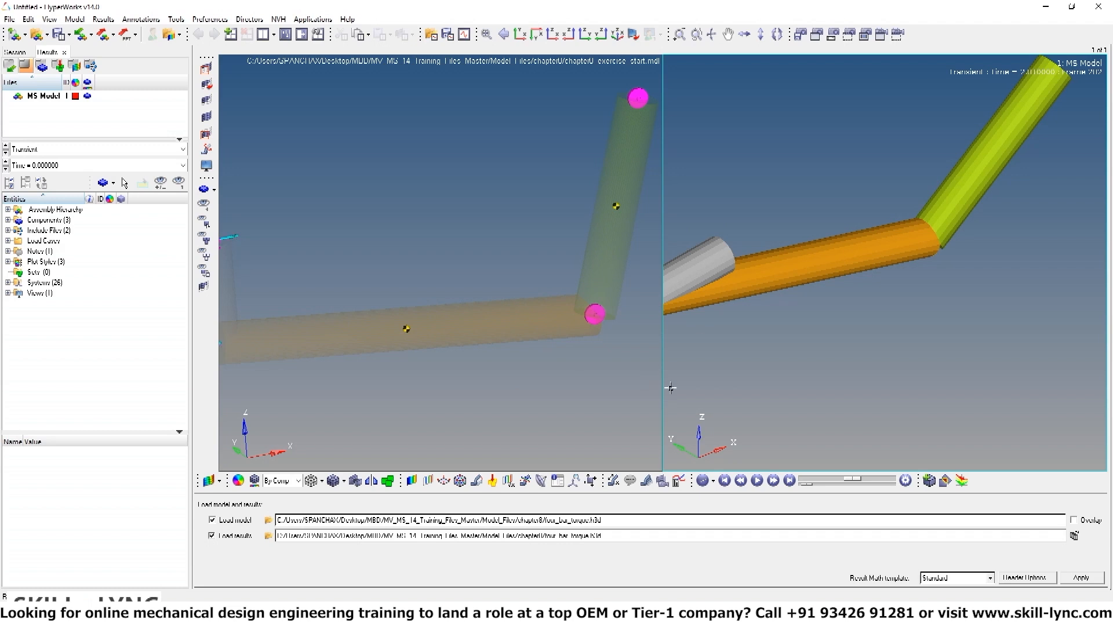
pyautogui.click(757, 480)
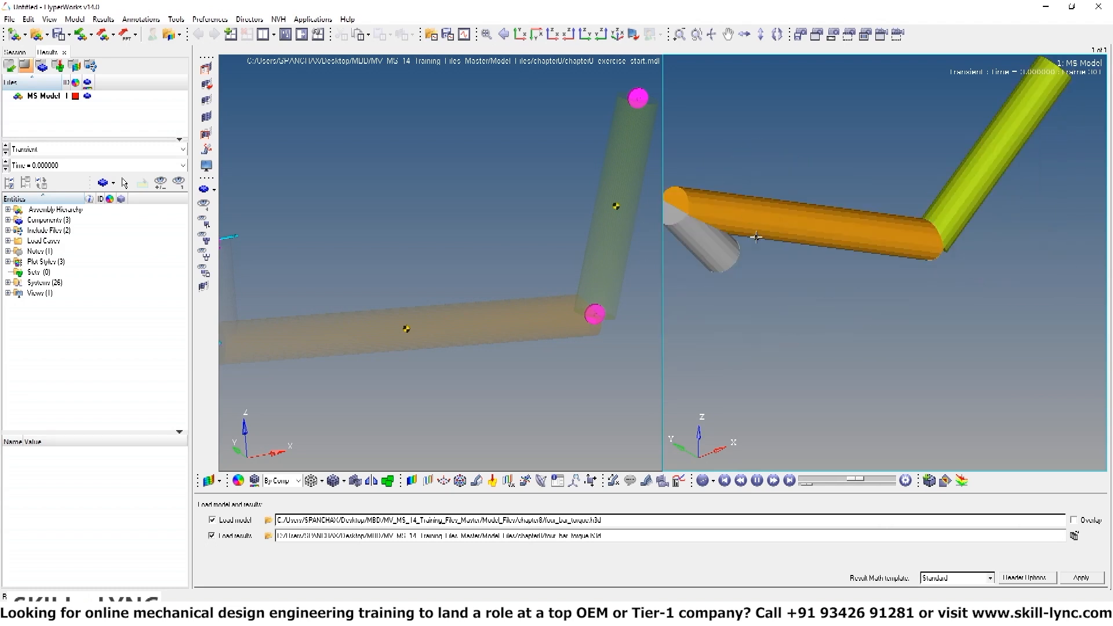
pyautogui.click(757, 480)
# Return to the full-size model view and add a single force entity labelled BISTOP Torque
pyautogui.click(474, 225)
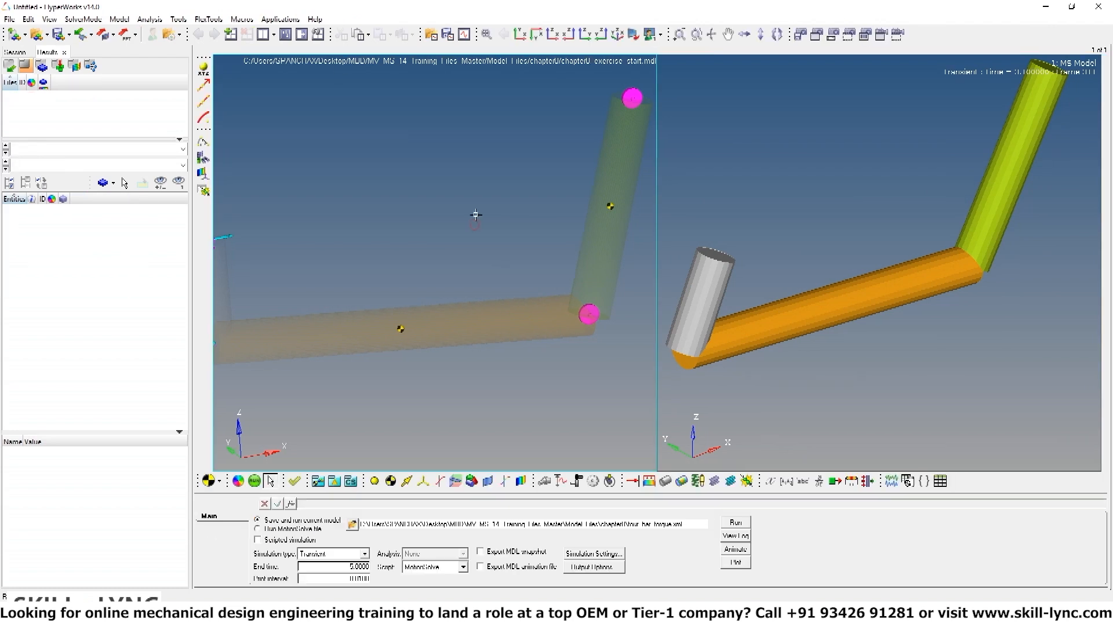
pyautogui.click(285, 34)
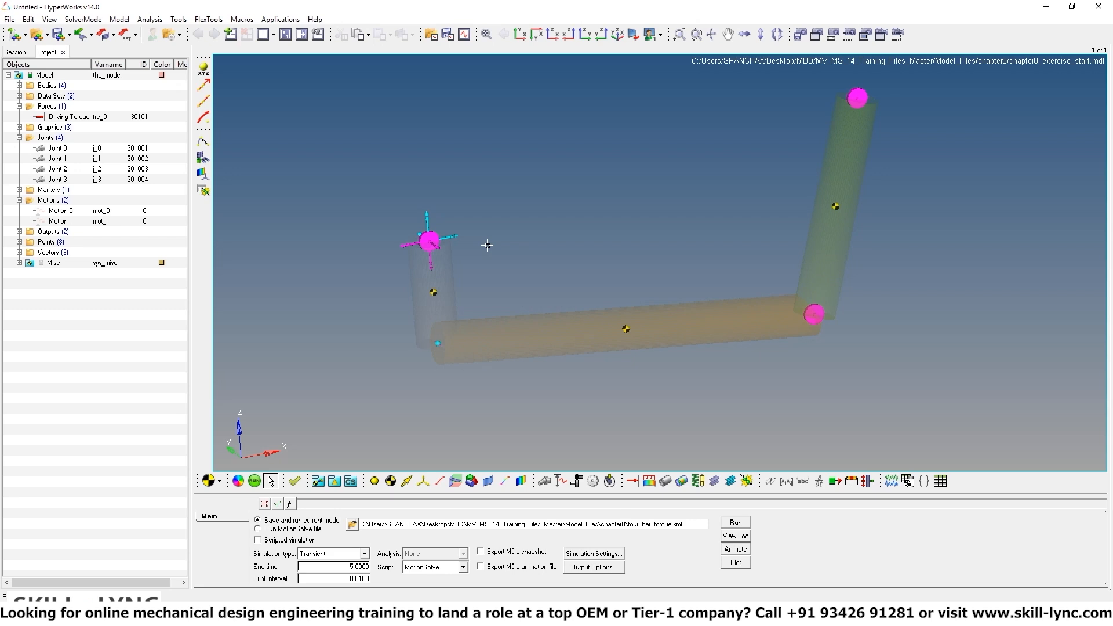
pyautogui.click(633, 482)
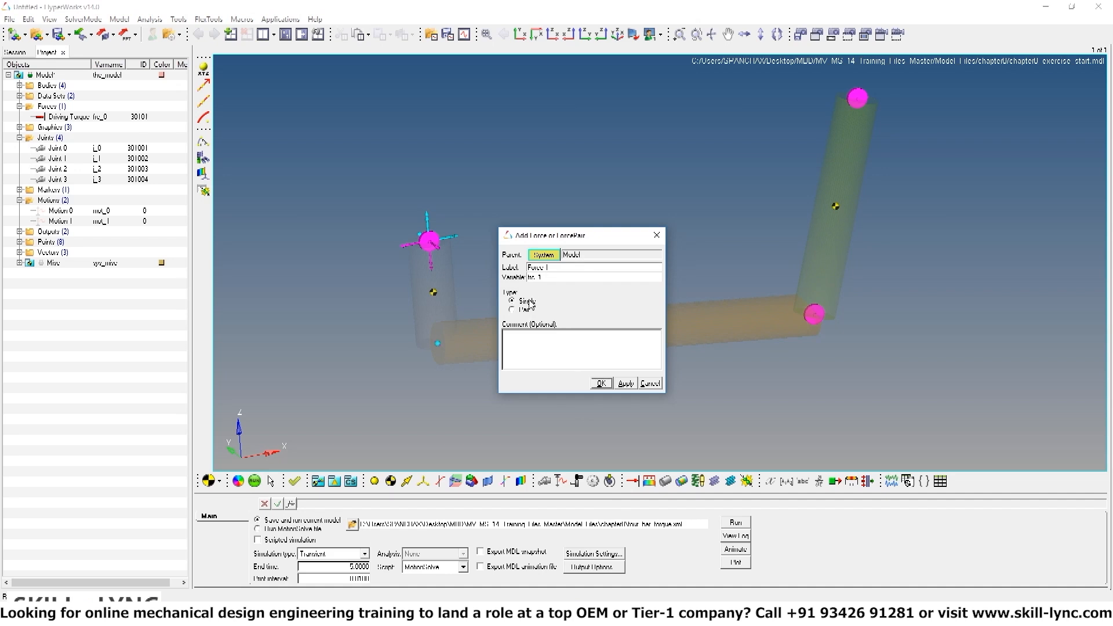
pyautogui.tripleClick(558, 268)
pyautogui.write('BISTOP Torque')
pyautogui.click(601, 384)
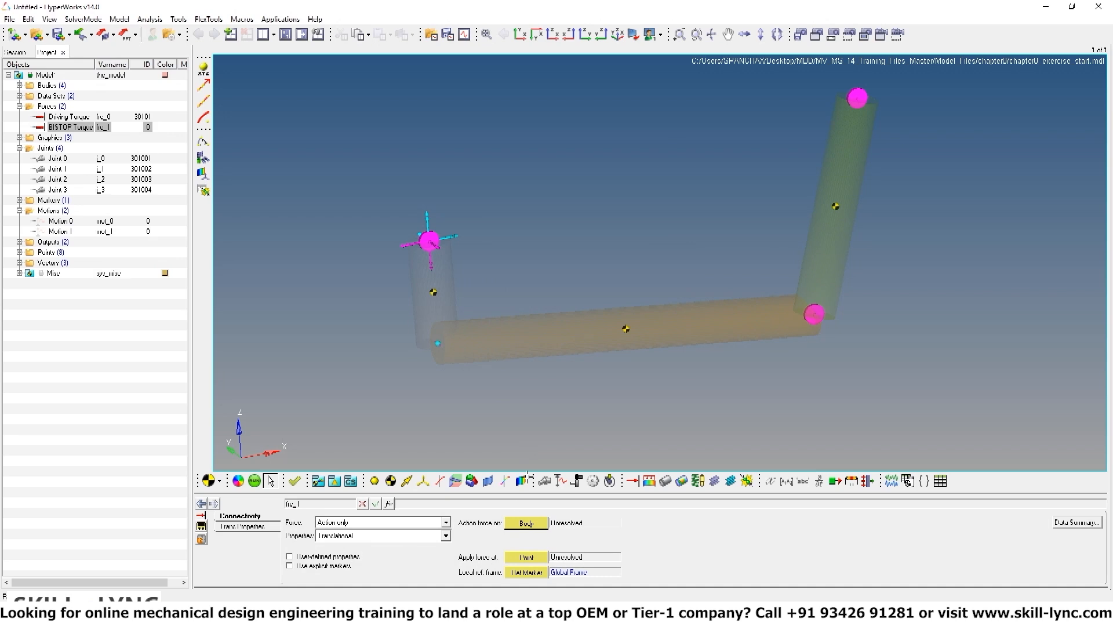
# Define the BISTOP Torque as an action-reaction force with rotational properties
pyautogui.click(350, 528)
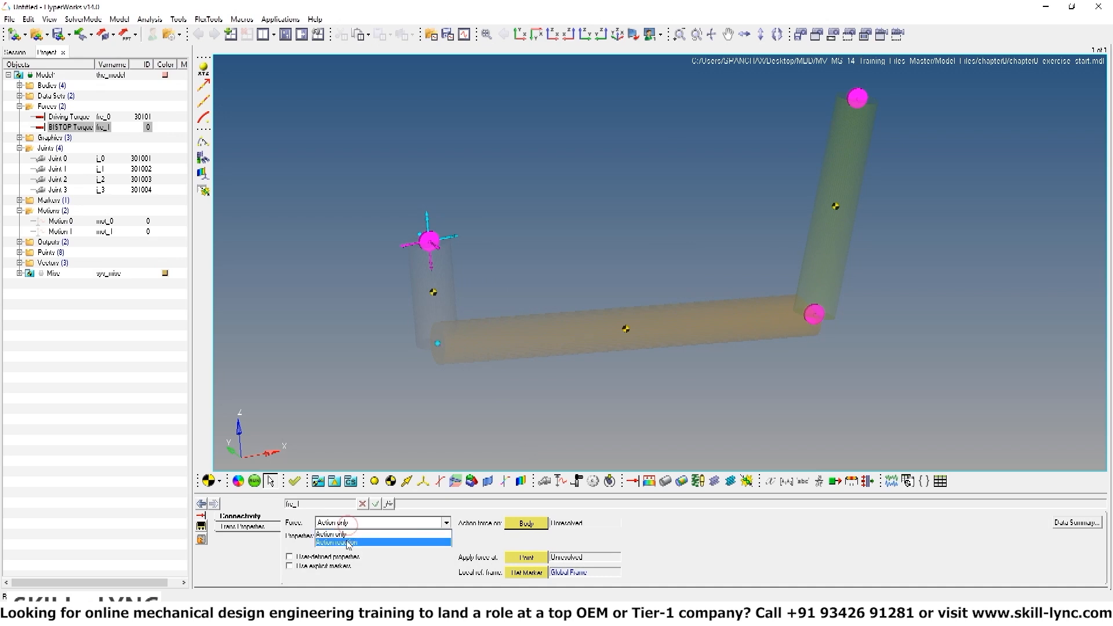
pyautogui.click(348, 539)
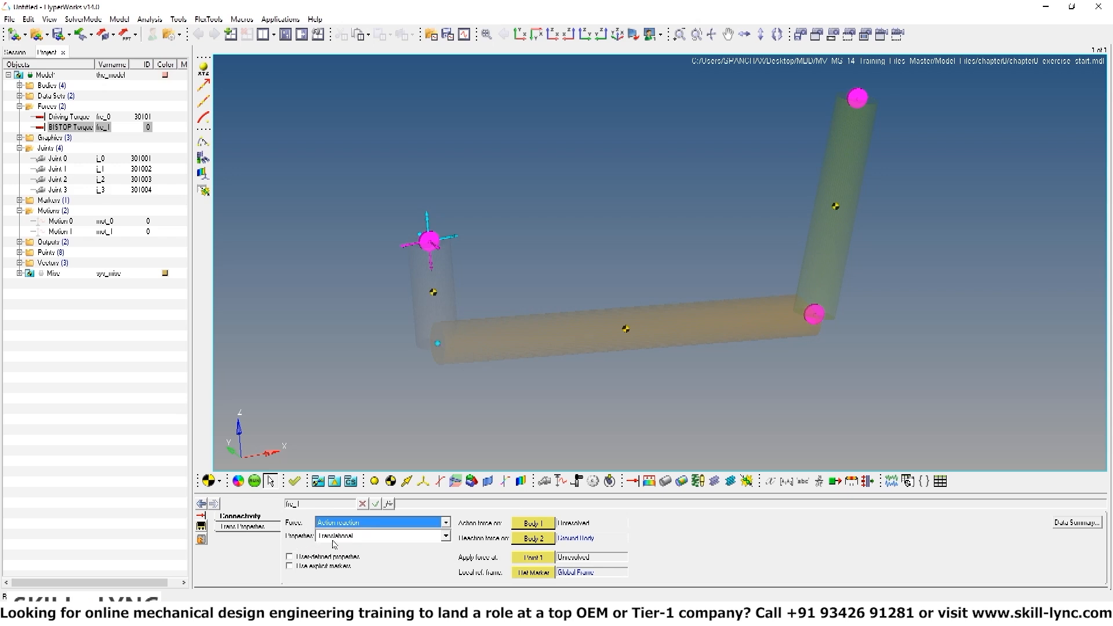
pyautogui.click(333, 537)
pyautogui.click(335, 556)
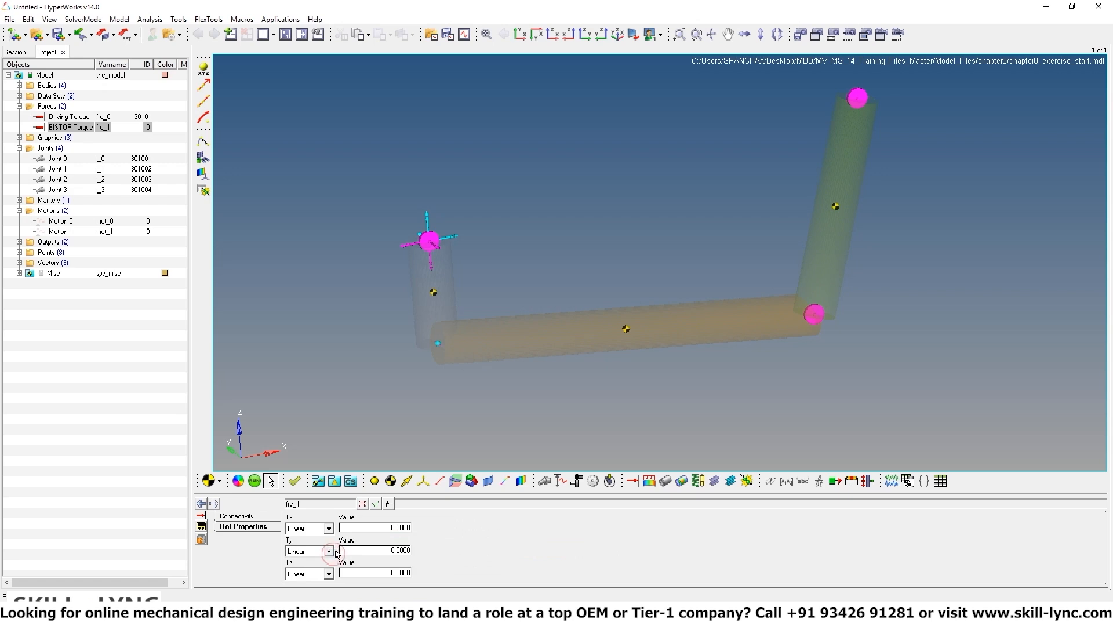
pyautogui.click(248, 518)
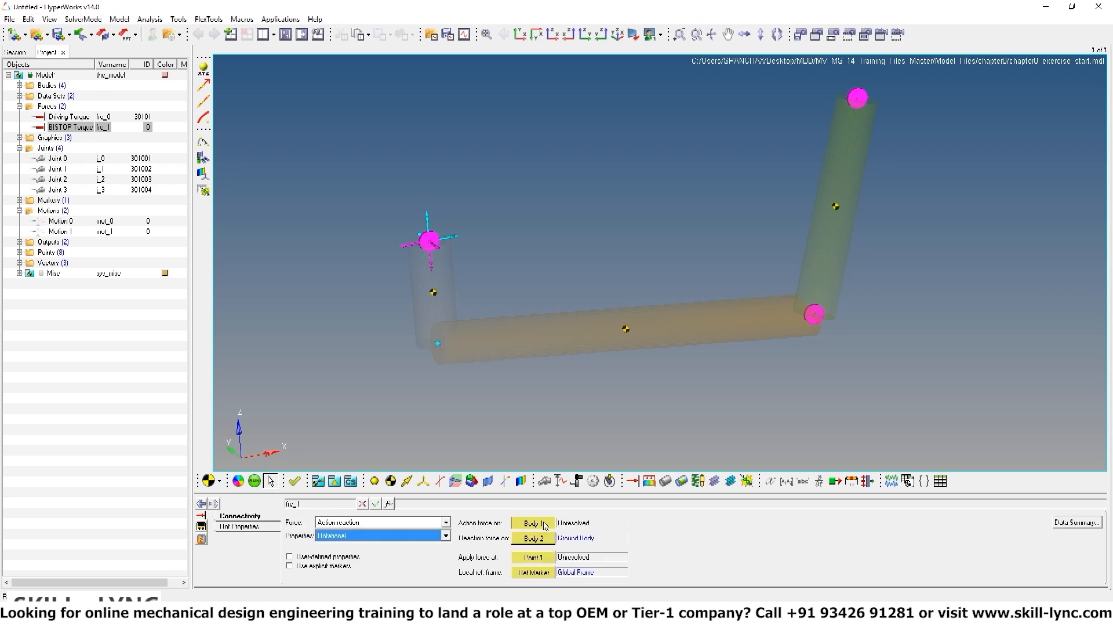
# Apply the BISTOP Torque's action on the Free Body at Point A
pyautogui.doubleClick(548, 522)
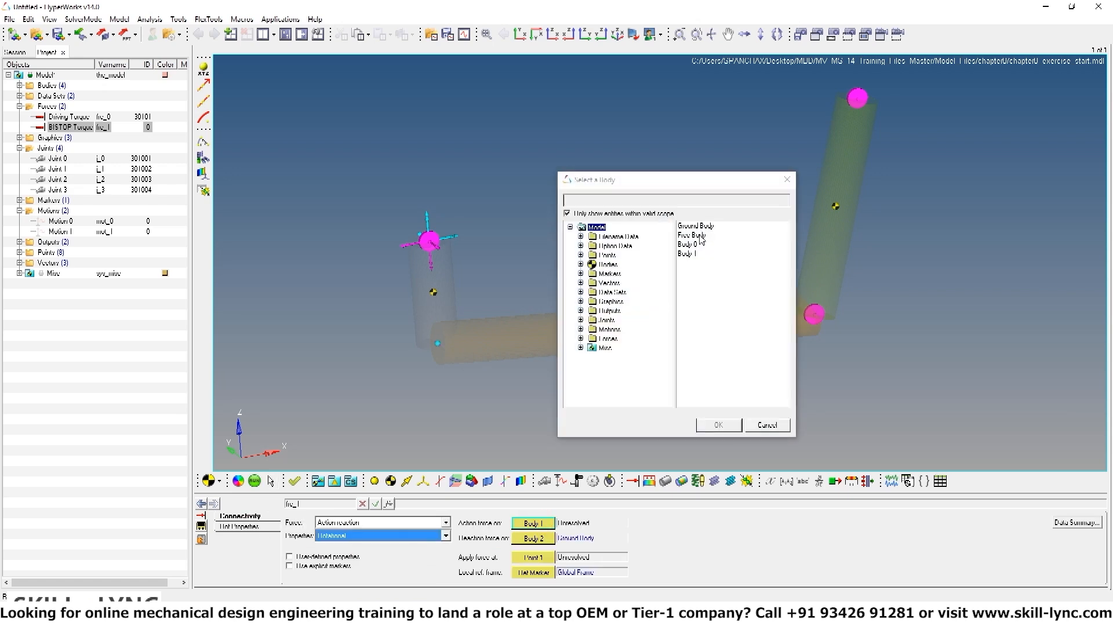
pyautogui.click(702, 235)
pyautogui.click(718, 425)
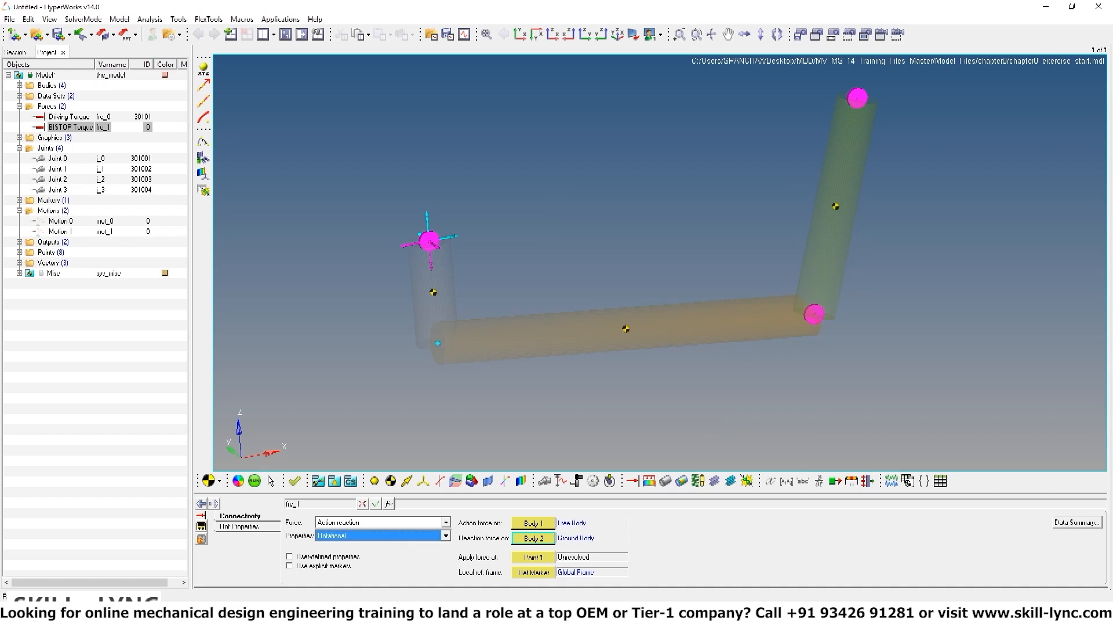
pyautogui.doubleClick(536, 561)
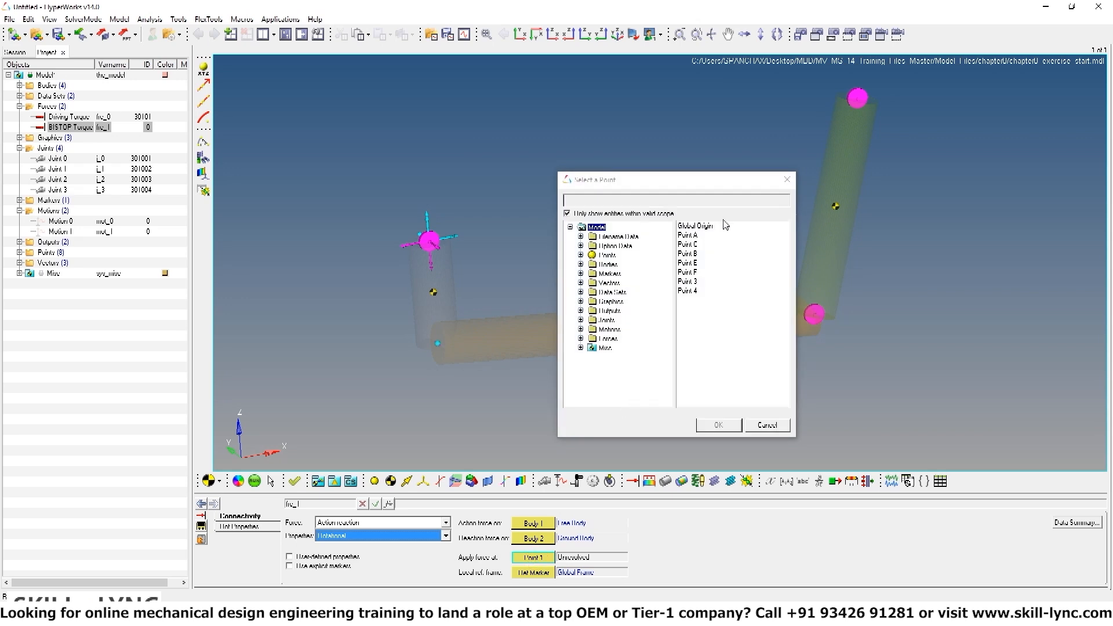
pyautogui.click(689, 235)
pyautogui.click(721, 425)
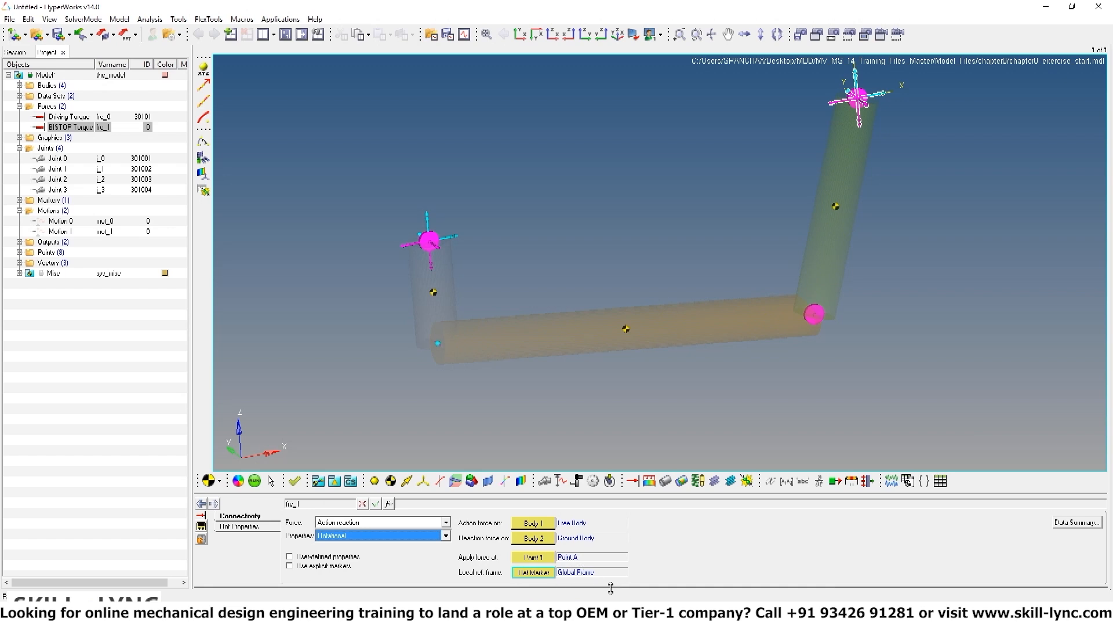
# Change the BISTOP Torque's Ty definition from linear to an expression and open it in the Expression Builder
pyautogui.click(240, 527)
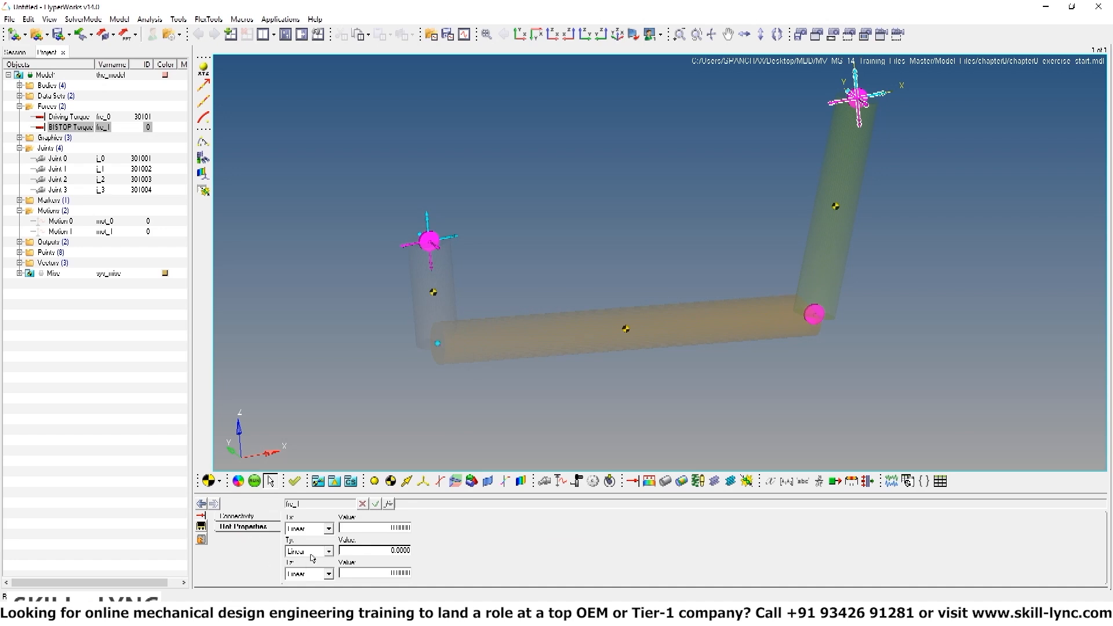
pyautogui.click(313, 558)
pyautogui.click(308, 590)
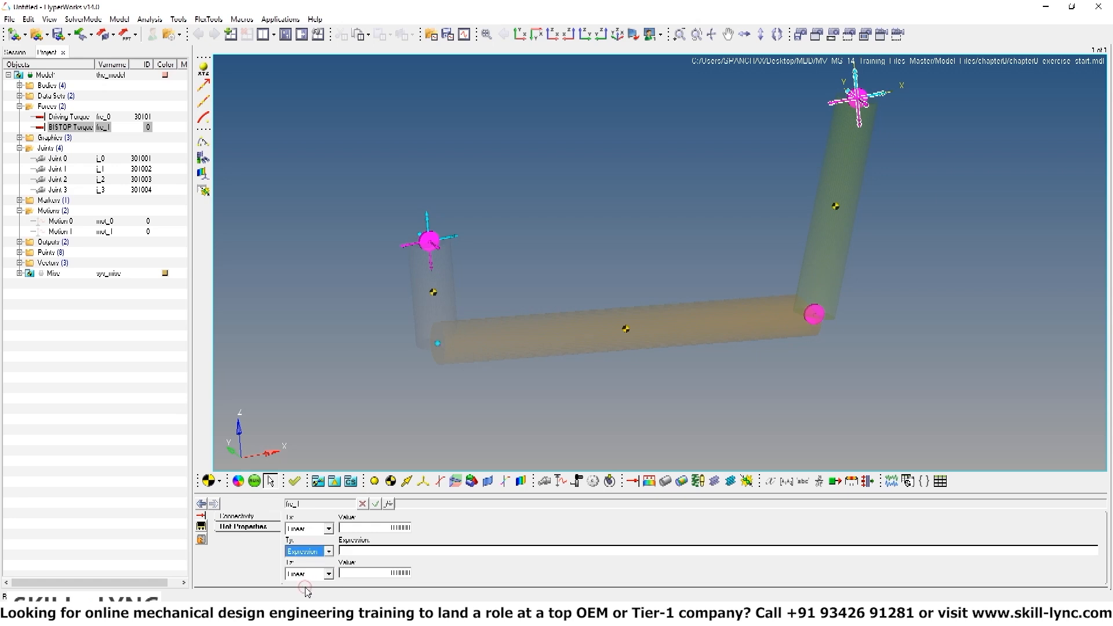
pyautogui.click(351, 551)
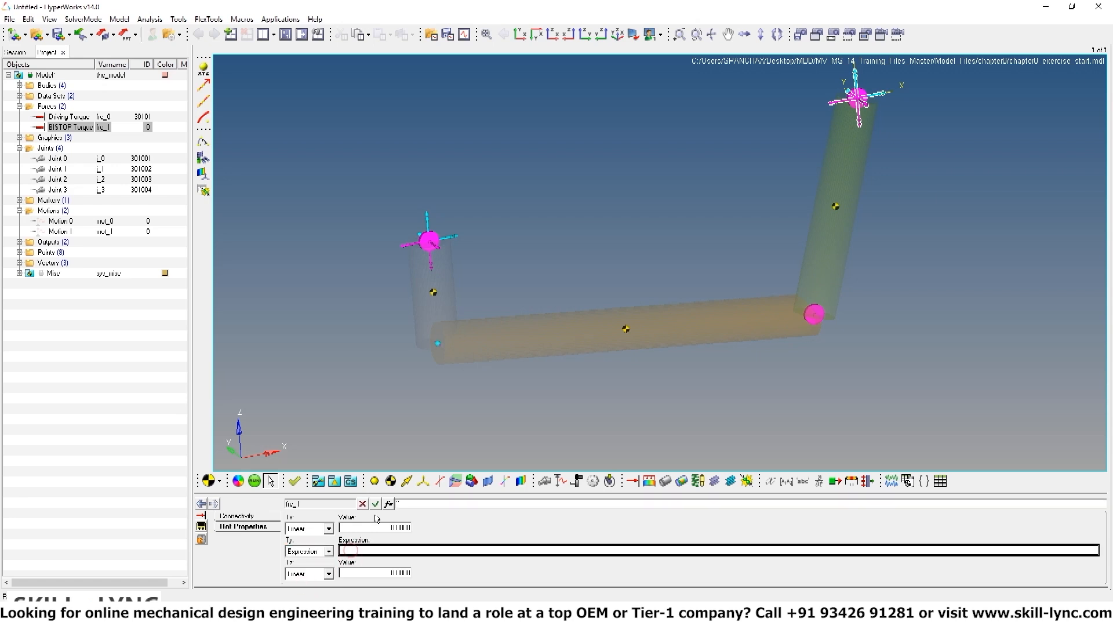
pyautogui.click(388, 504)
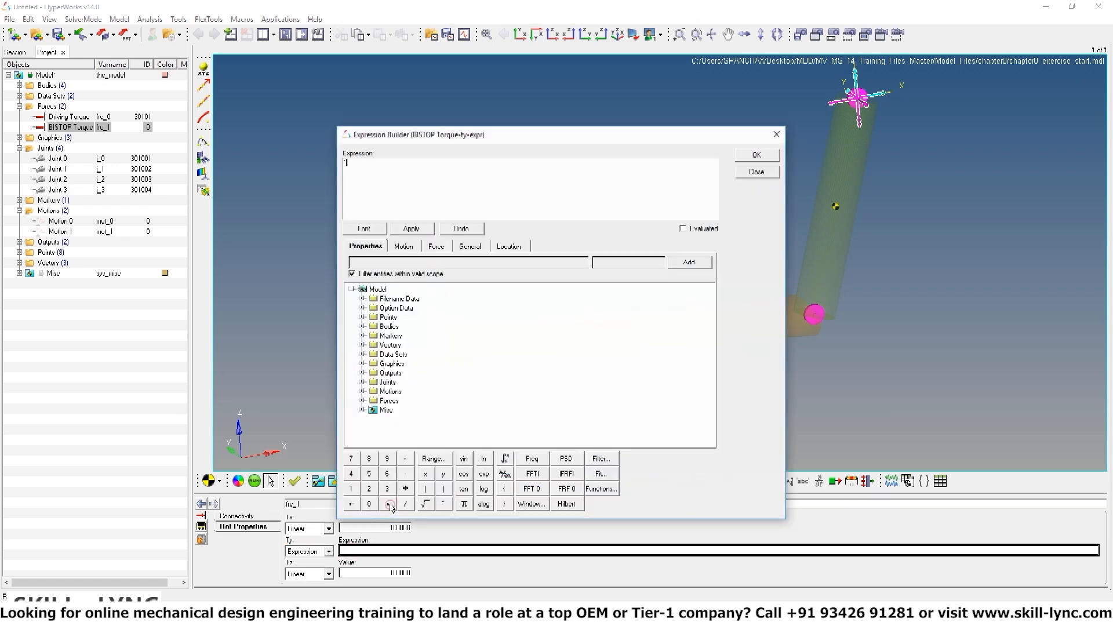
pyautogui.moveTo(463, 127); pyautogui.dragTo(431, 113)
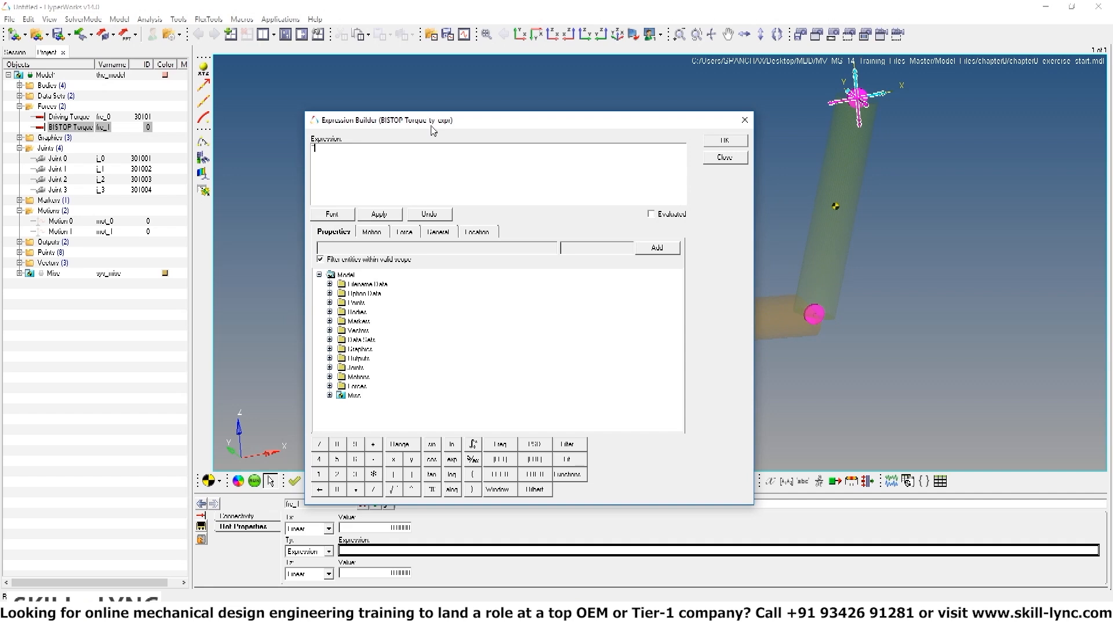
# Insert the BISTOP function into the Ty expression, with the AZ motion function as its first argument
pyautogui.click(441, 232)
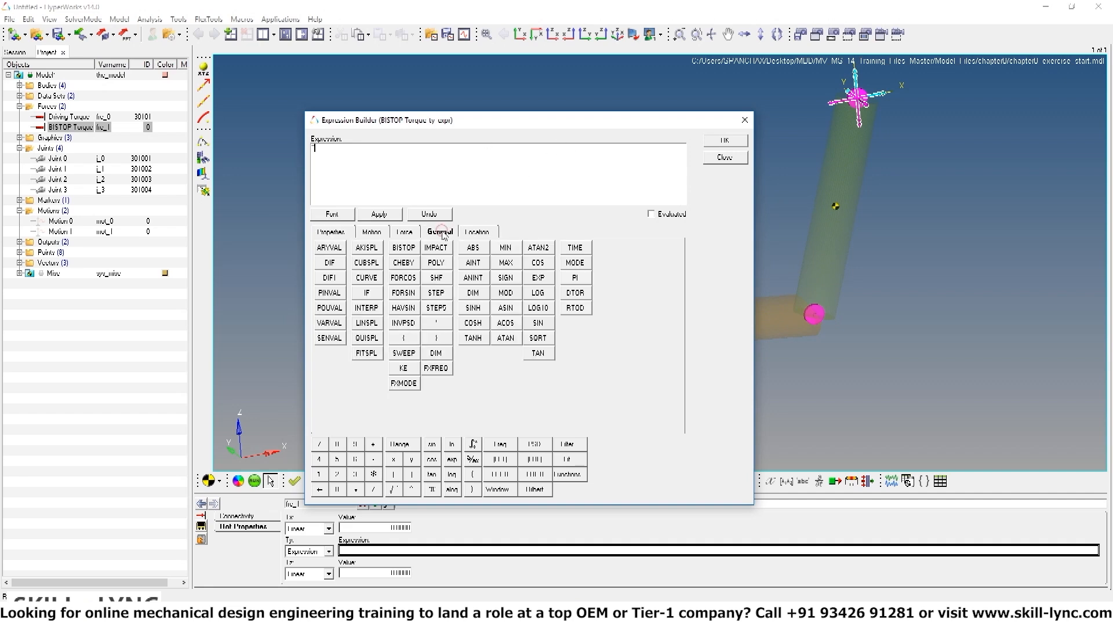
pyautogui.click(404, 248)
pyautogui.press('BackSpace')
pyautogui.moveTo(755, 506); pyautogui.dragTo(956, 600)
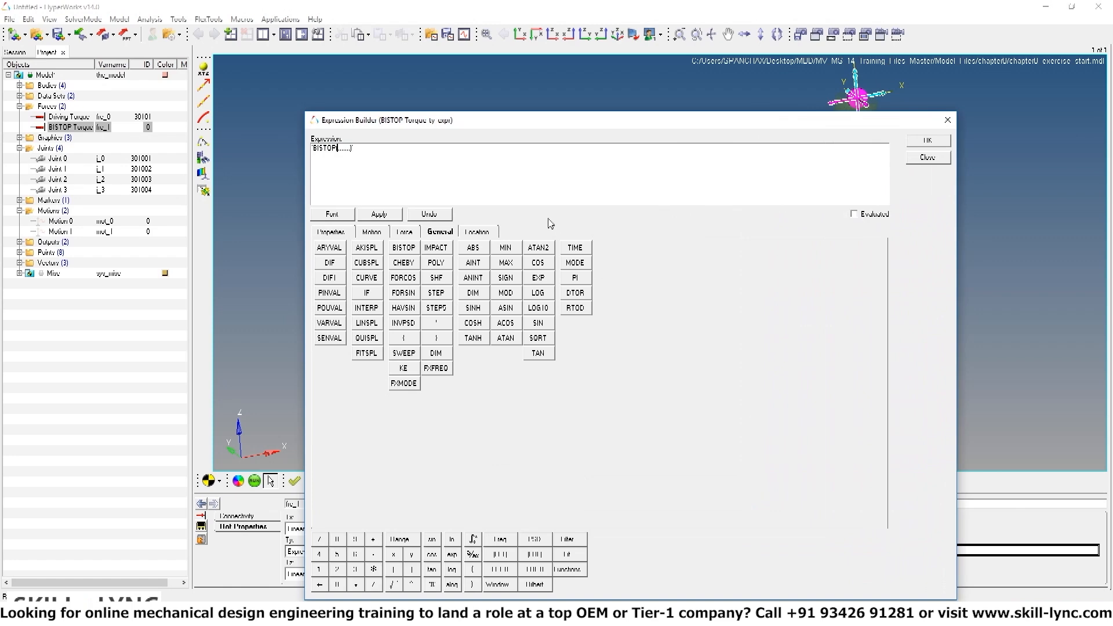
pyautogui.moveTo(514, 123); pyautogui.dragTo(502, 80)
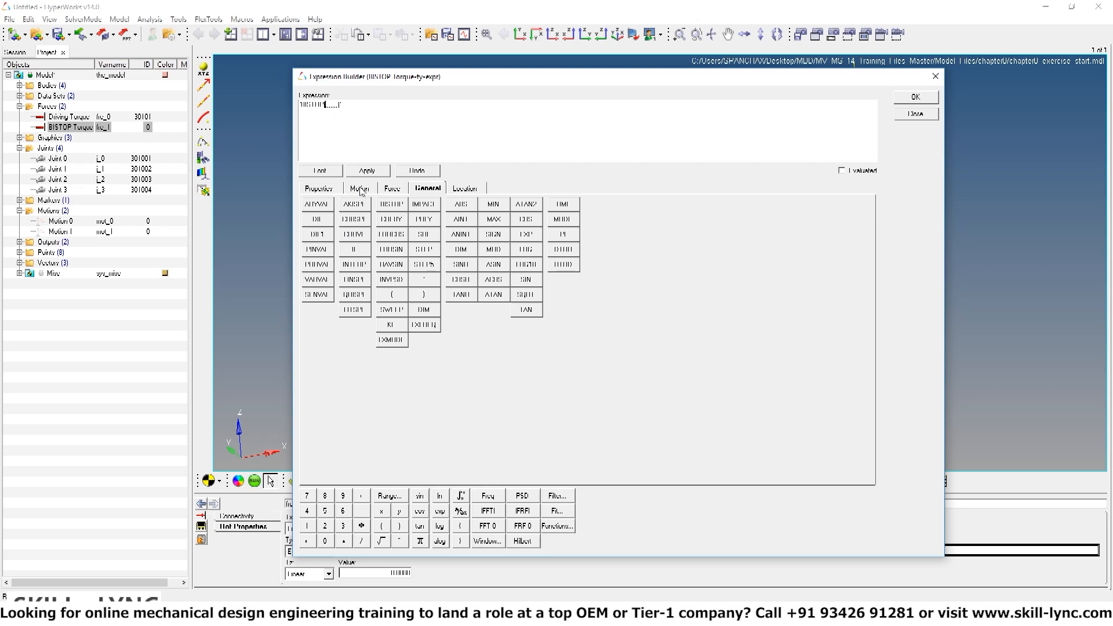
pyautogui.click(360, 189)
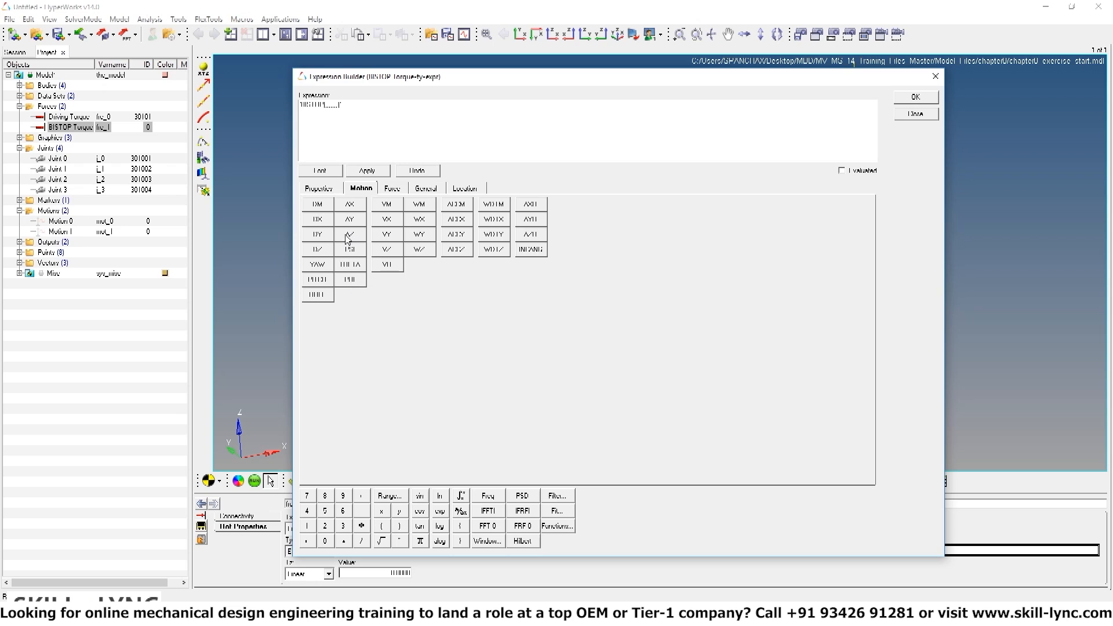
pyautogui.click(348, 235)
# Add the idstring of Joint 0's Marker I as the AZ function's first argument
pyautogui.click(325, 189)
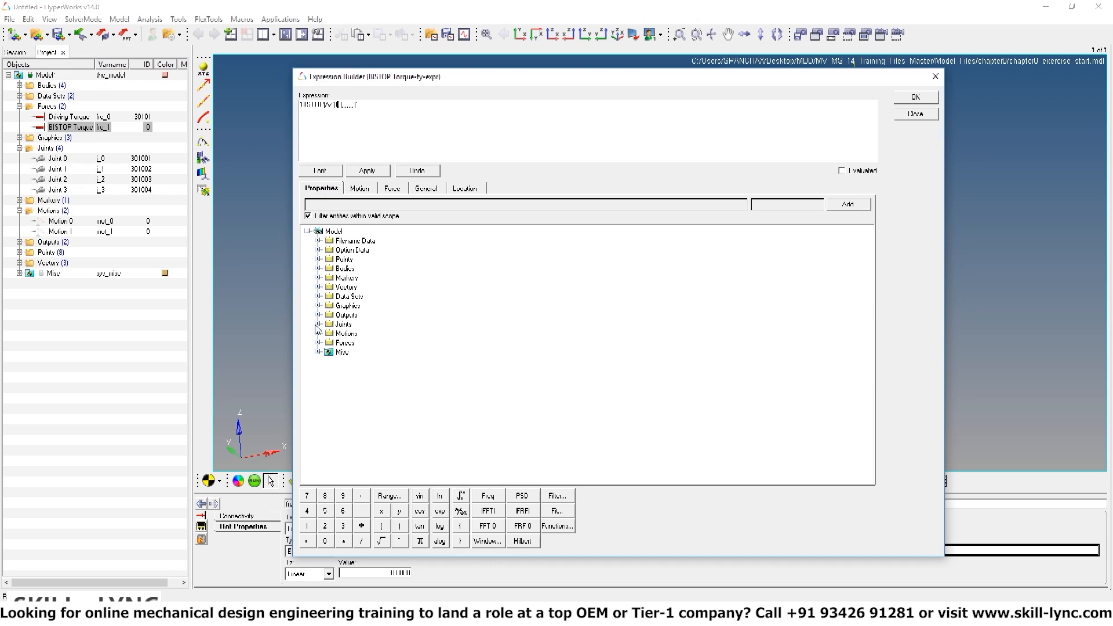
pyautogui.click(318, 325)
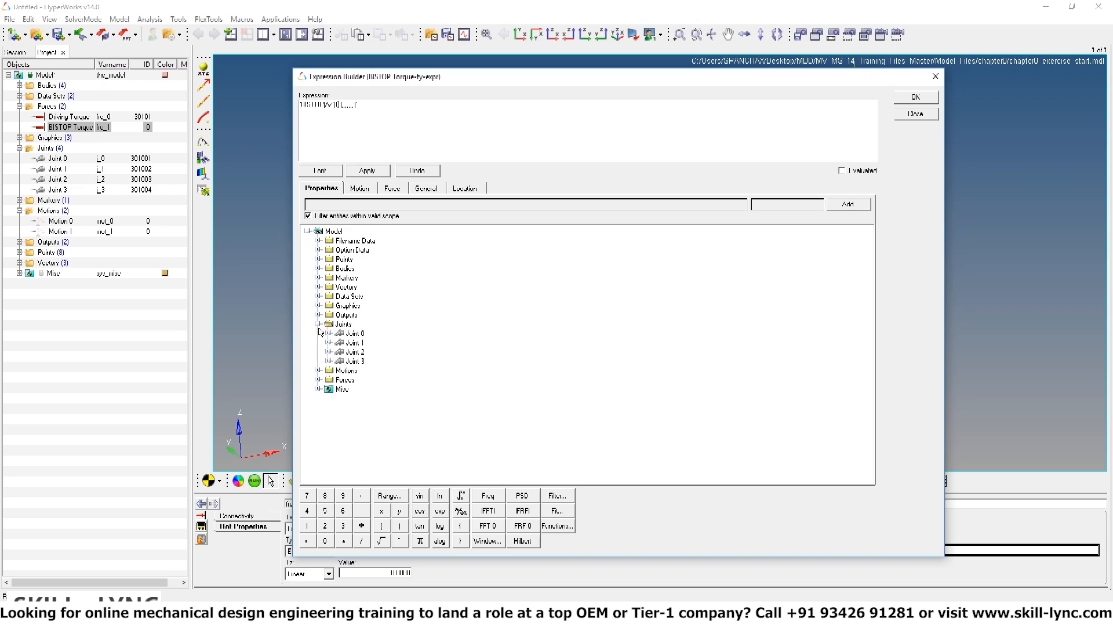
pyautogui.click(328, 334)
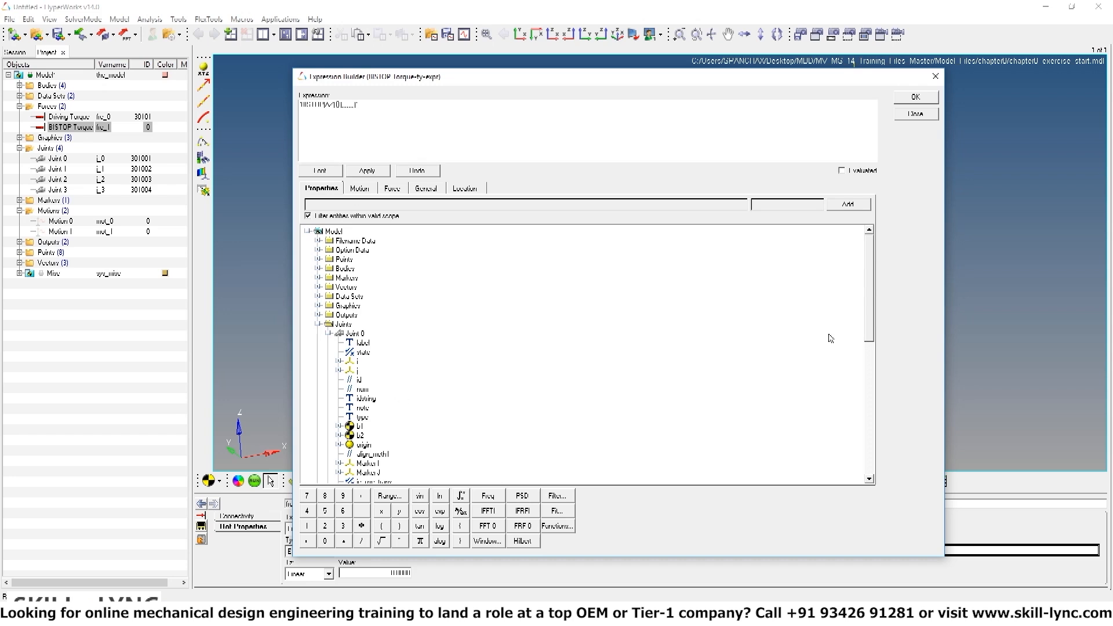
pyautogui.moveTo(872, 335); pyautogui.dragTo(873, 362)
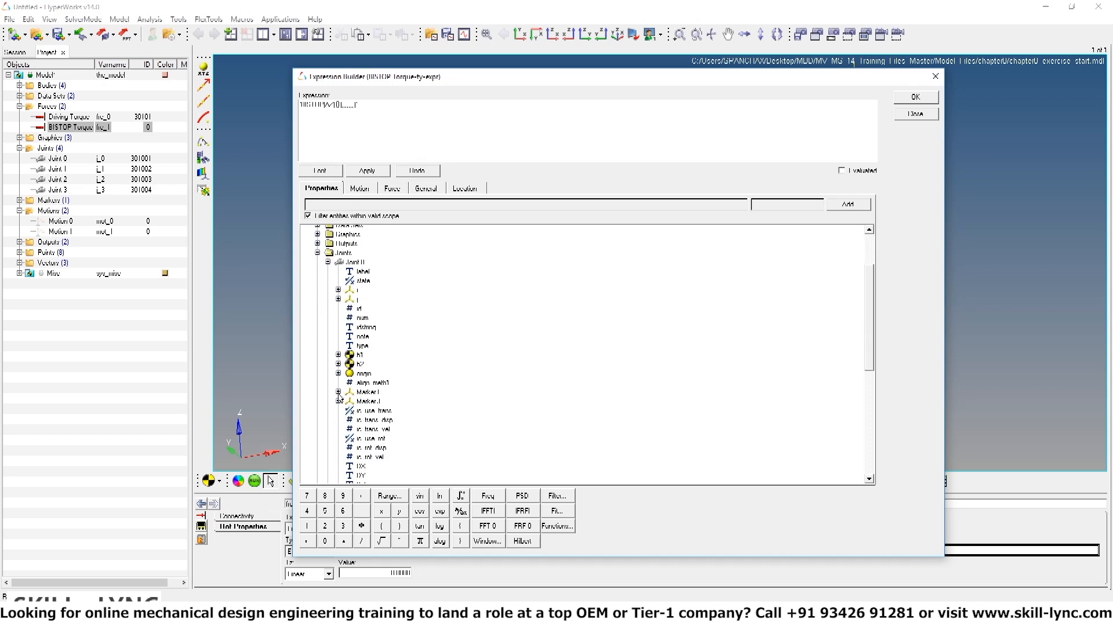
pyautogui.click(339, 392)
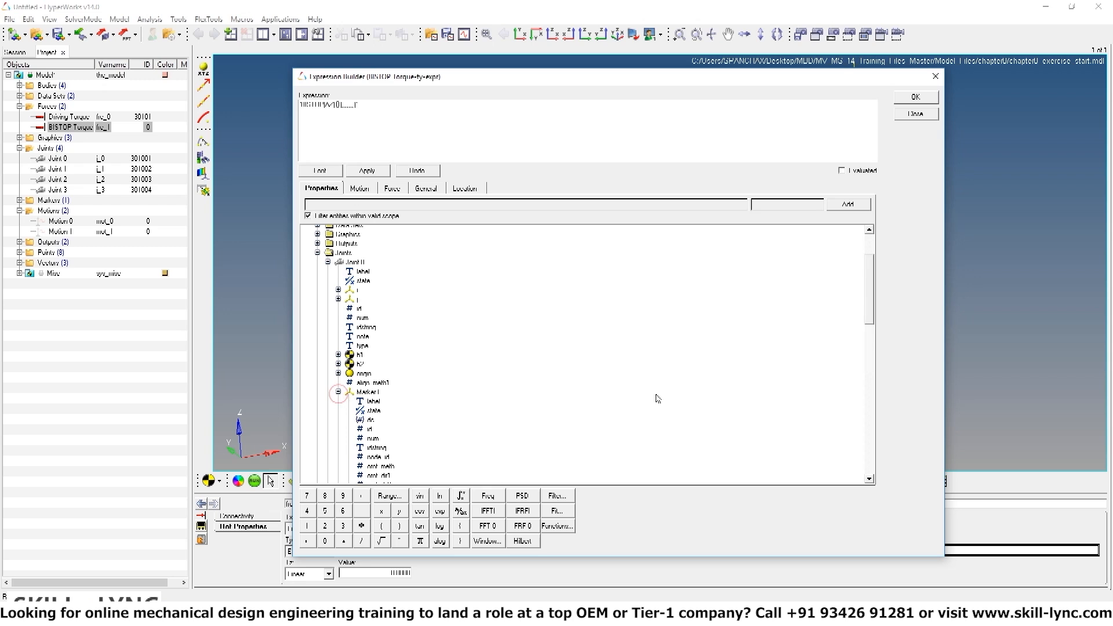
pyautogui.moveTo(872, 301); pyautogui.dragTo(875, 316)
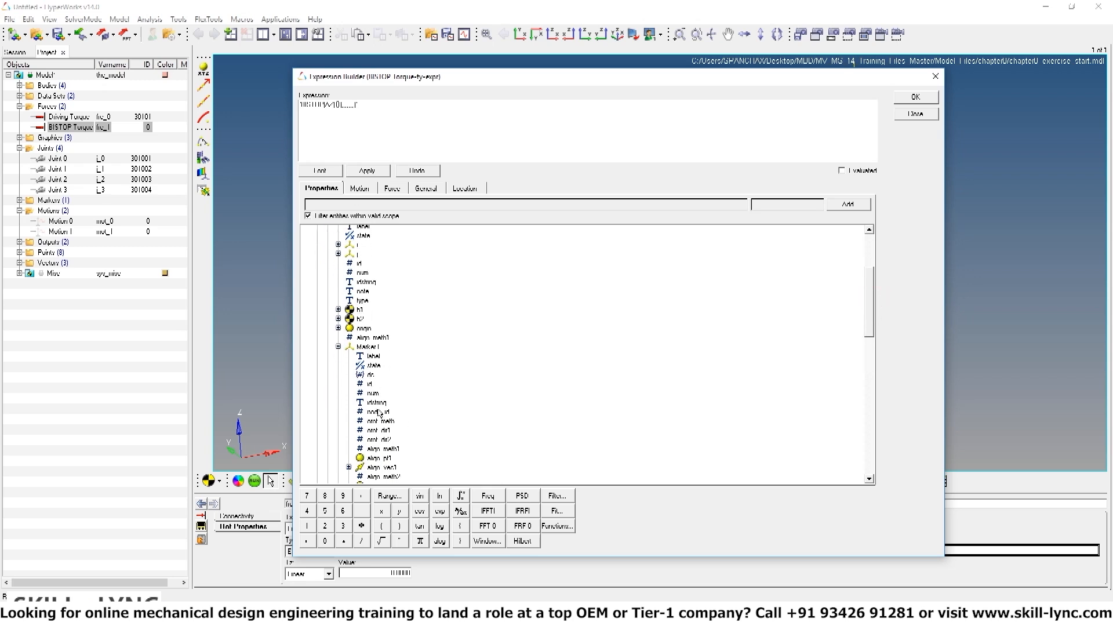
pyautogui.click(376, 402)
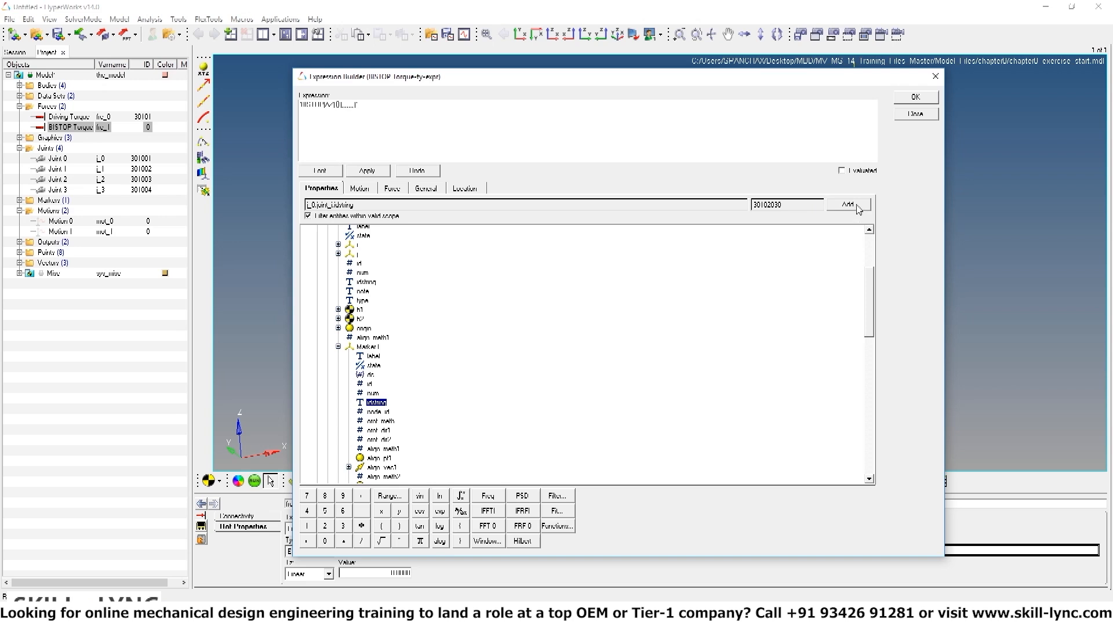
pyautogui.click(848, 204)
# Add the idstring of Joint 0's Marker J as the AZ function's second argument
pyautogui.click(389, 105)
pyautogui.moveTo(870, 293); pyautogui.dragTo(872, 316)
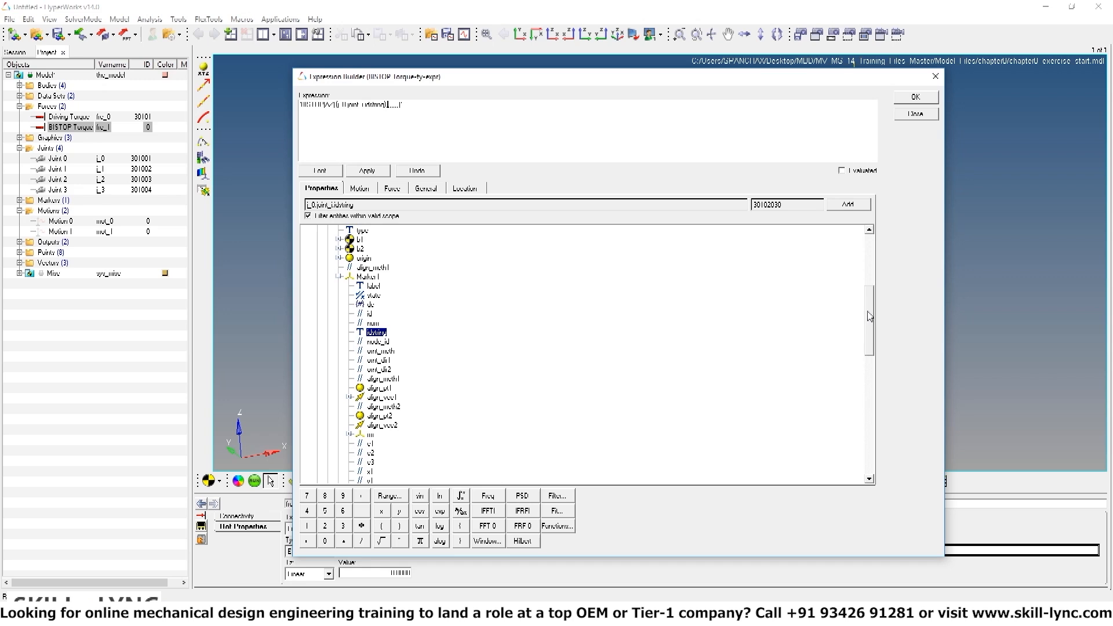
pyautogui.click(339, 278)
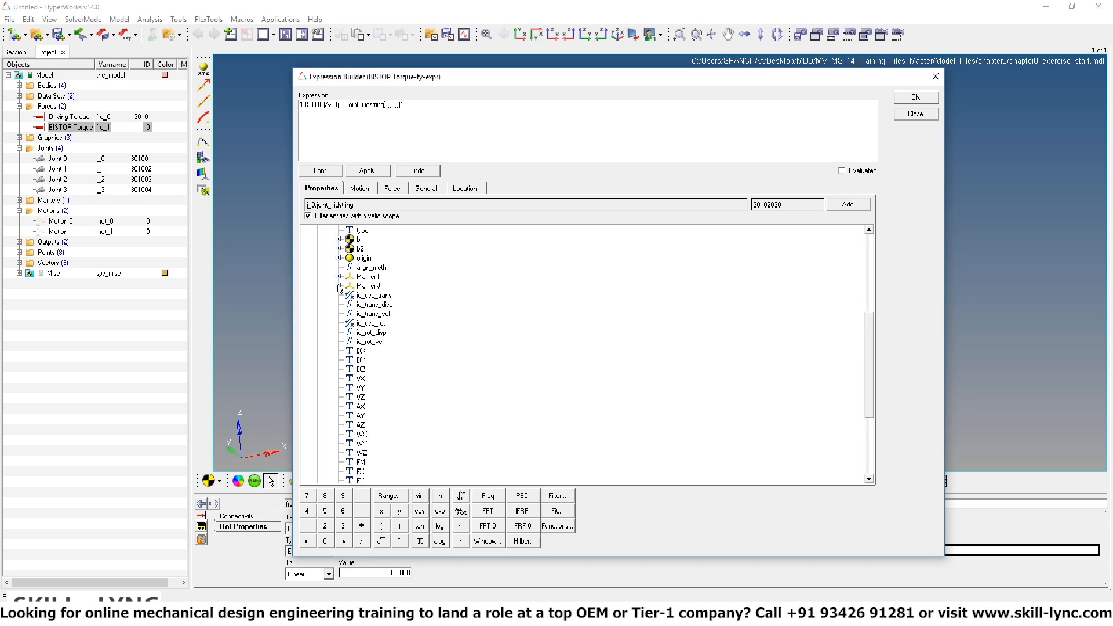
pyautogui.click(339, 286)
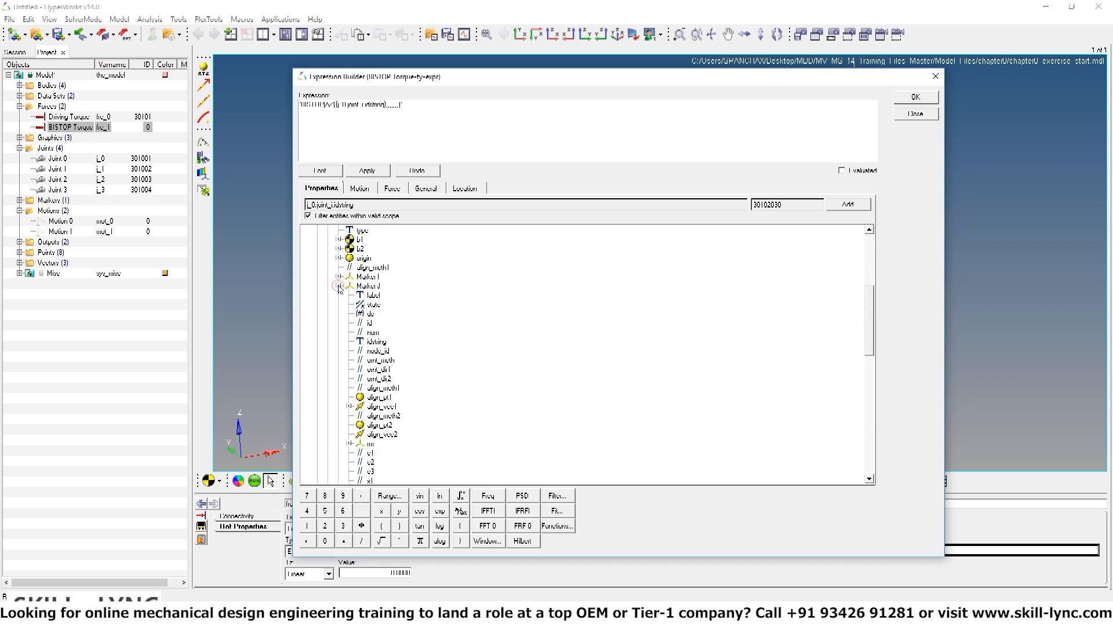
pyautogui.click(376, 342)
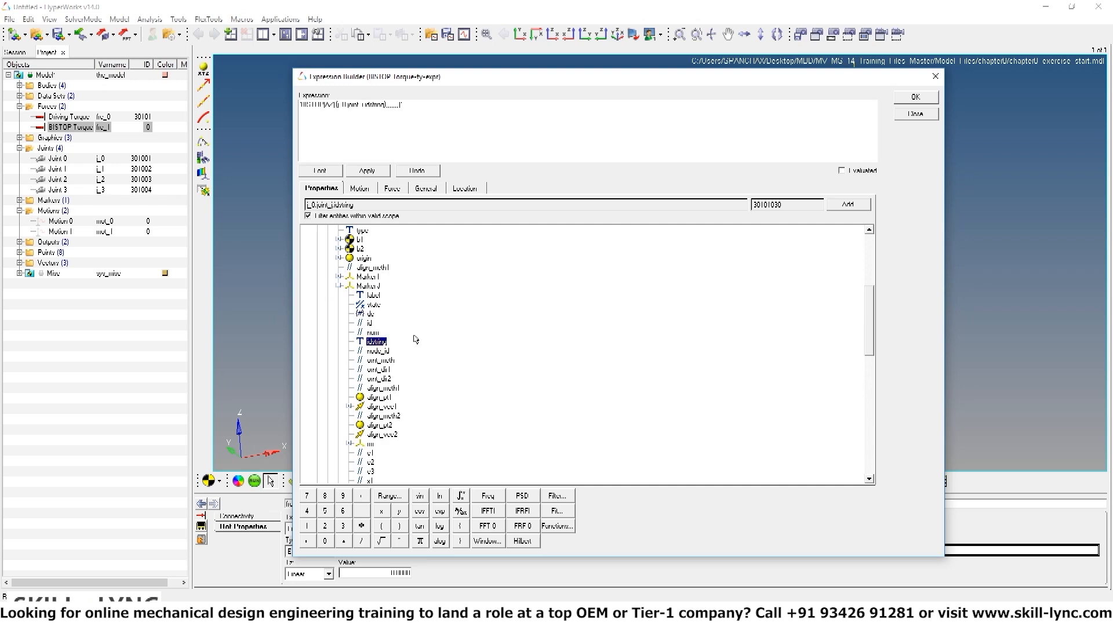
pyautogui.click(841, 204)
pyautogui.click(387, 105)
pyautogui.write('{j_0.joint_idstring')
# Insert the WZ motion function as BISTOP's second argument, with the idstring of Joint 0's Marker I as its first argument
pyautogui.click(360, 188)
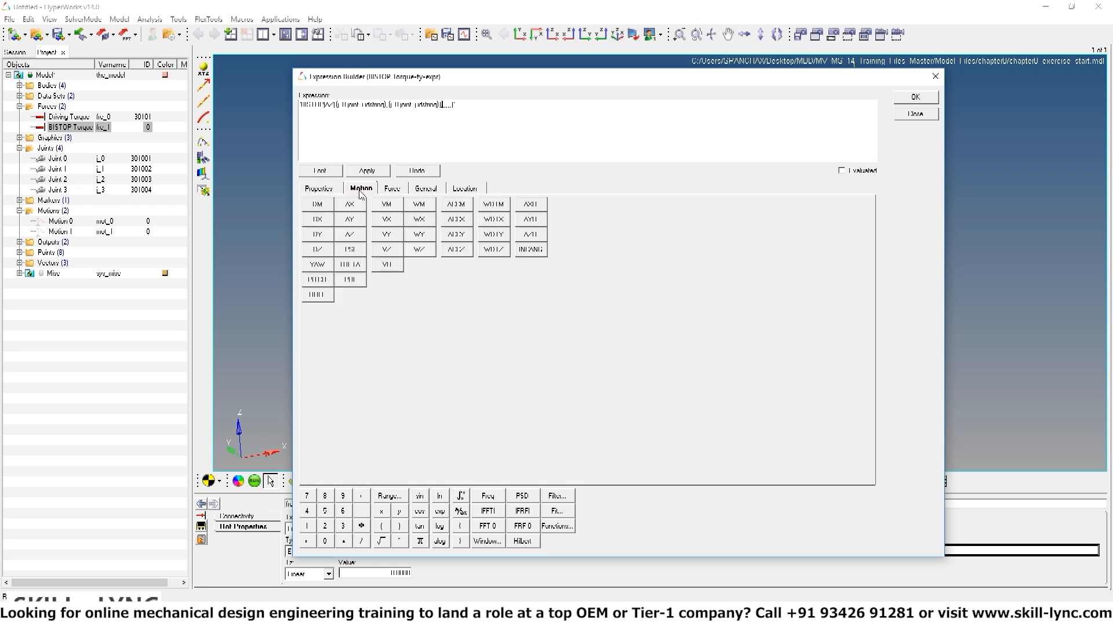
pyautogui.click(418, 250)
pyautogui.click(320, 189)
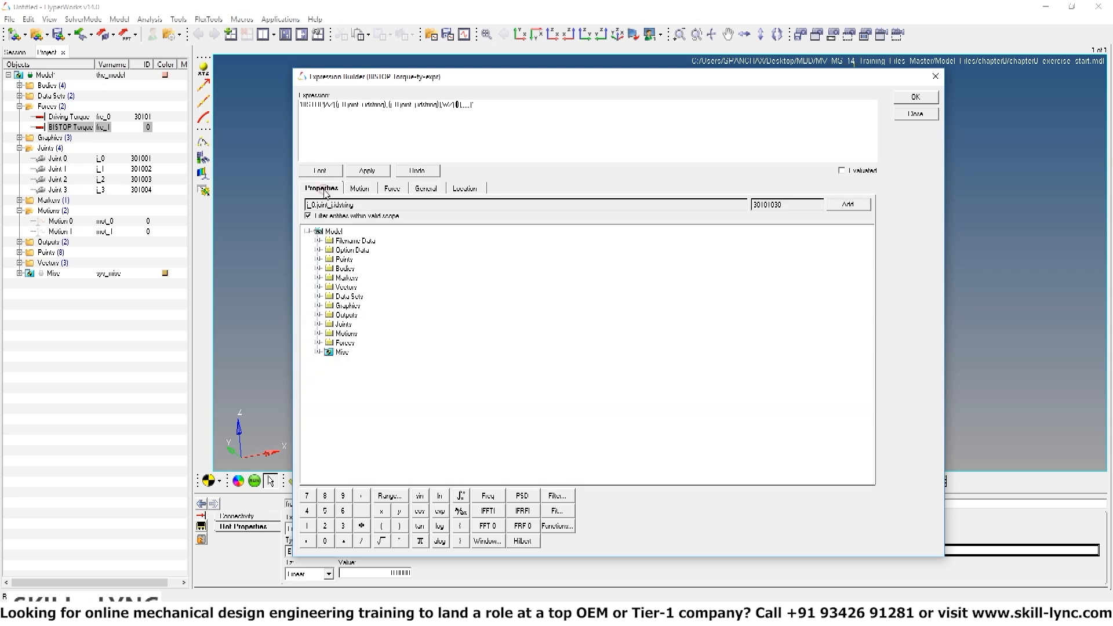
pyautogui.click(317, 324)
pyautogui.click(327, 334)
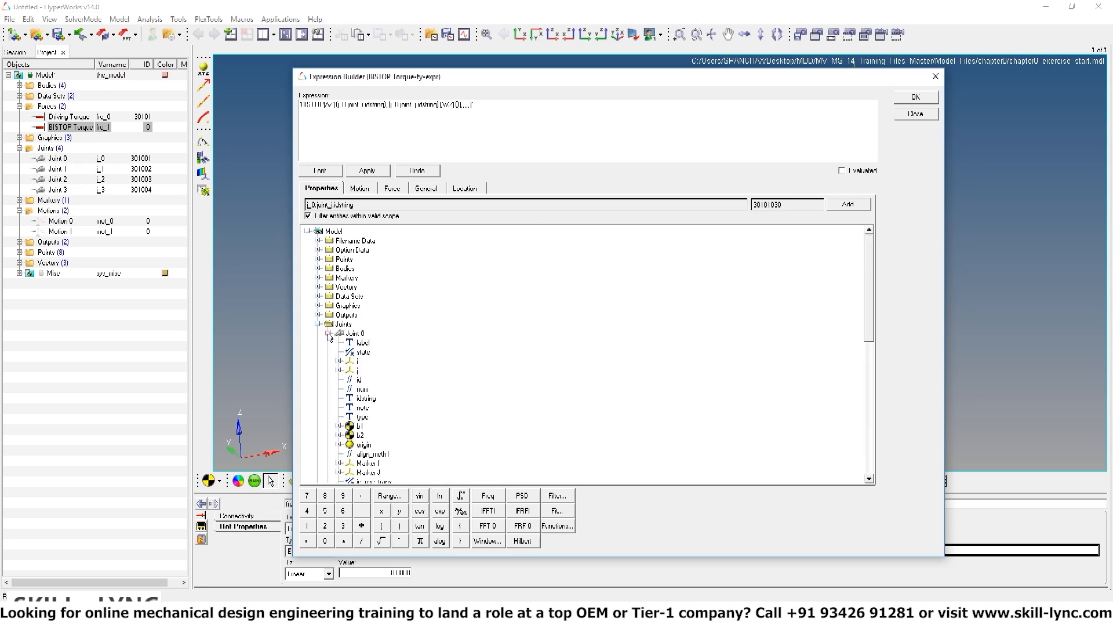
pyautogui.scroll(-1, 456, 386)
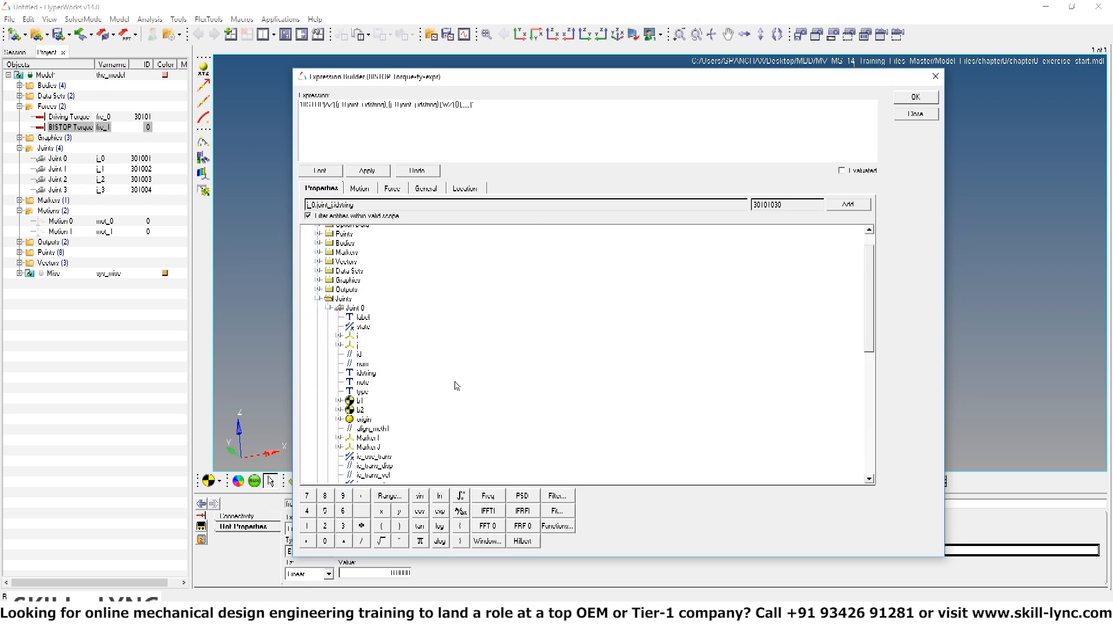
pyautogui.click(340, 438)
pyautogui.scroll(-2, 435, 411)
pyautogui.scroll(-3, 436, 411)
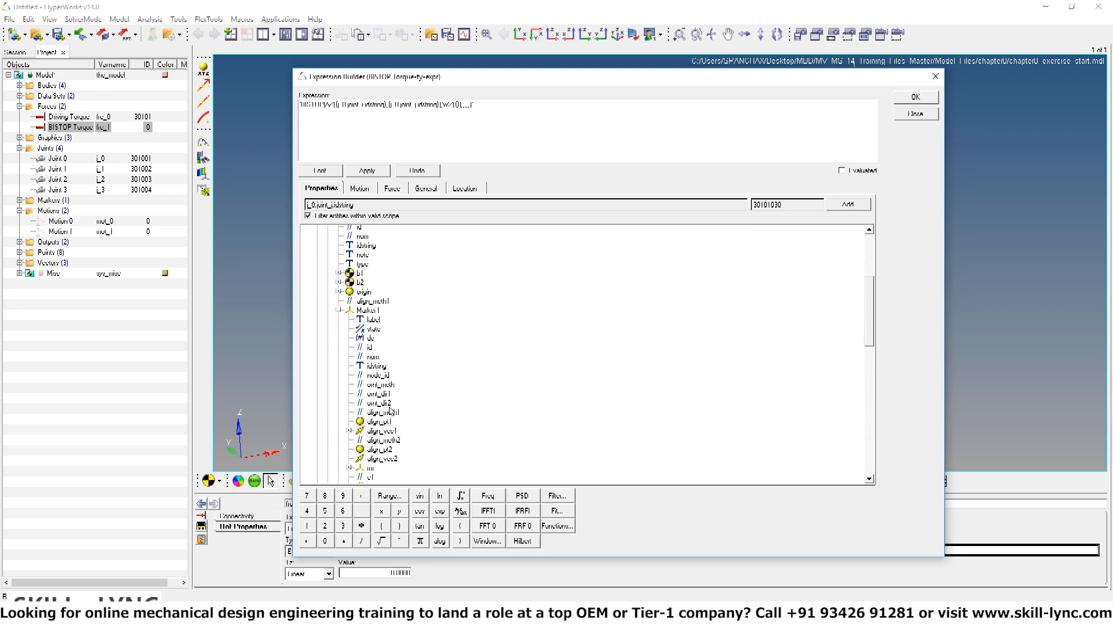
pyautogui.click(377, 366)
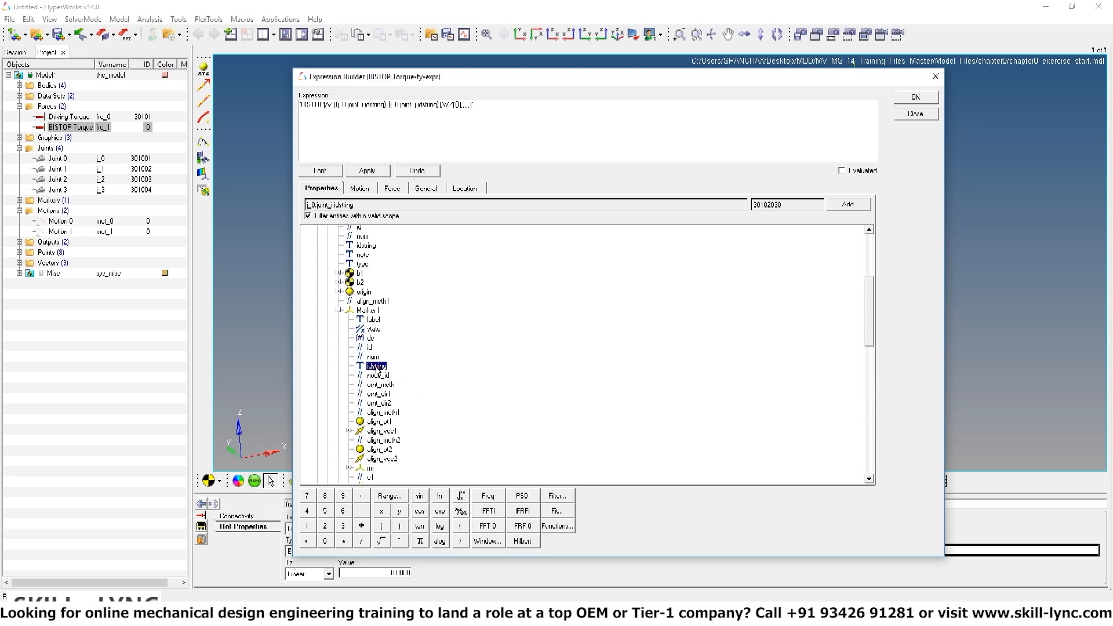
pyautogui.click(844, 204)
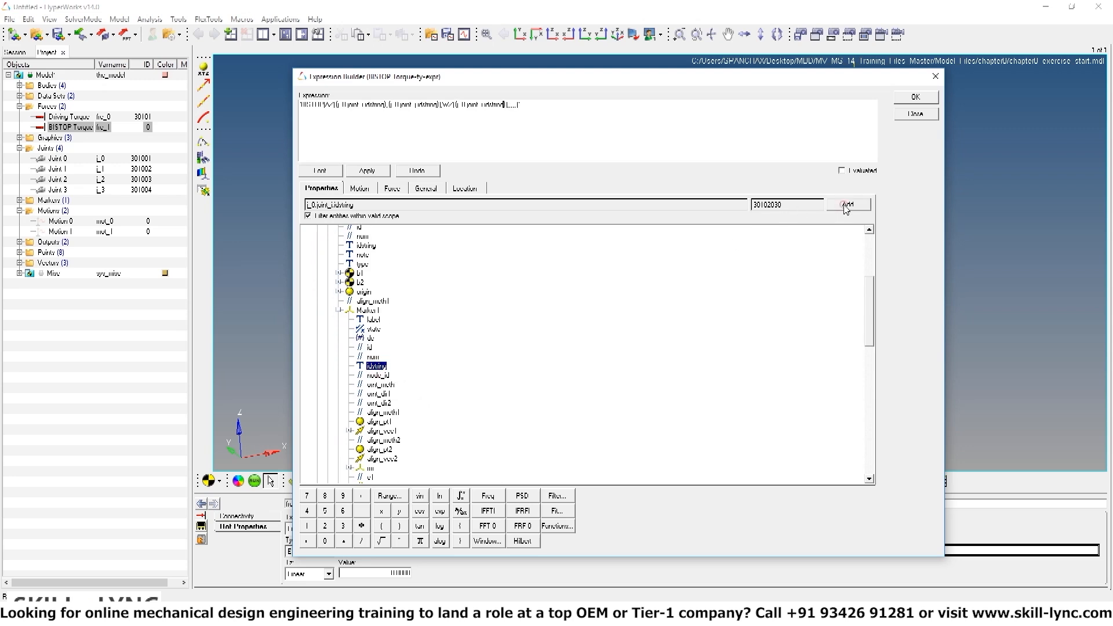
# Add the idstring of Joint 0's Marker J as the WZ function's second argument
pyautogui.click(508, 102)
pyautogui.click(337, 309)
pyautogui.click(338, 319)
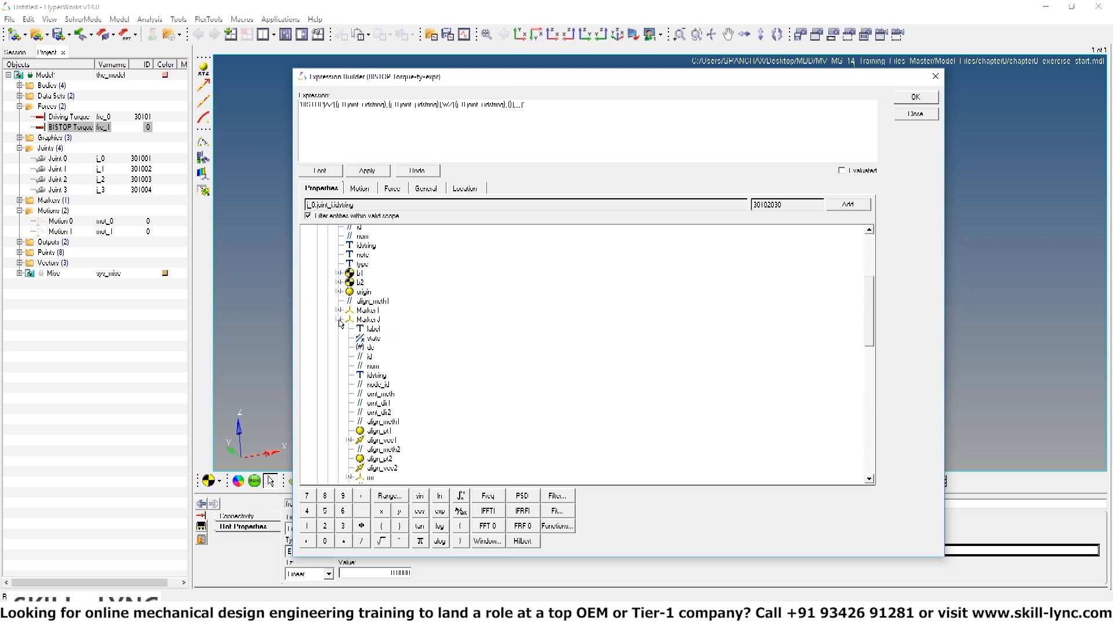
pyautogui.scroll(-5, 409, 406)
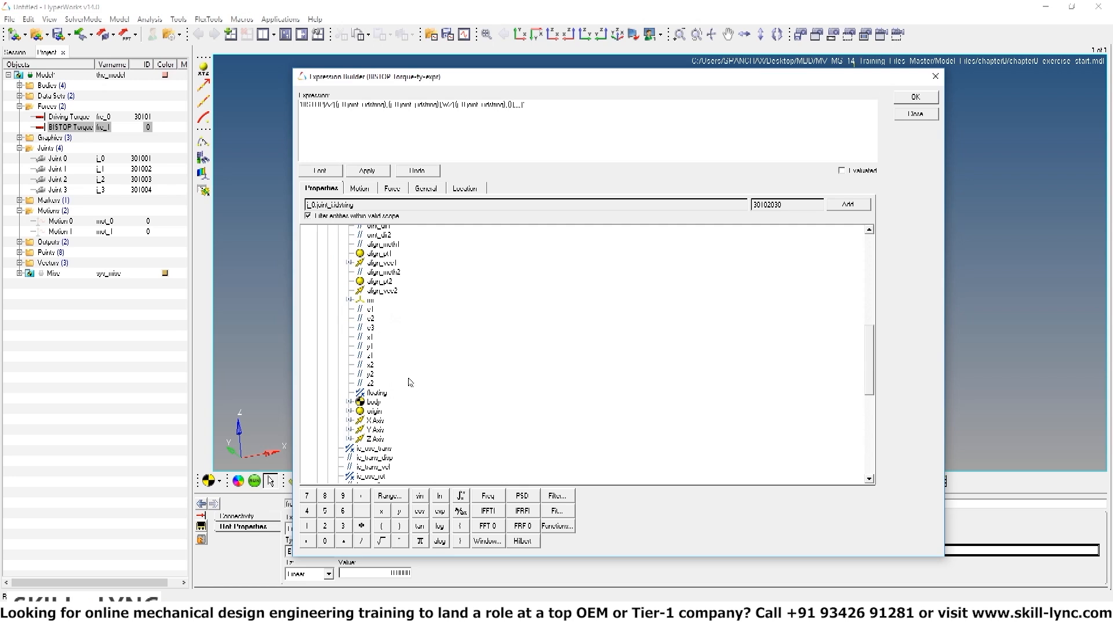
pyautogui.scroll(3, 409, 382)
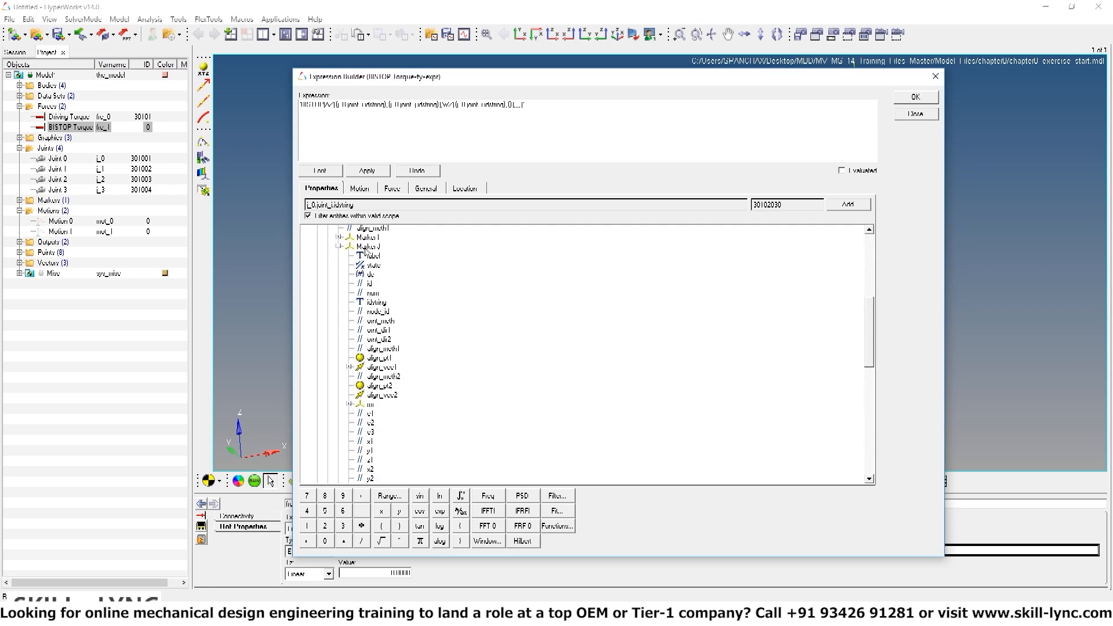
pyautogui.click(377, 302)
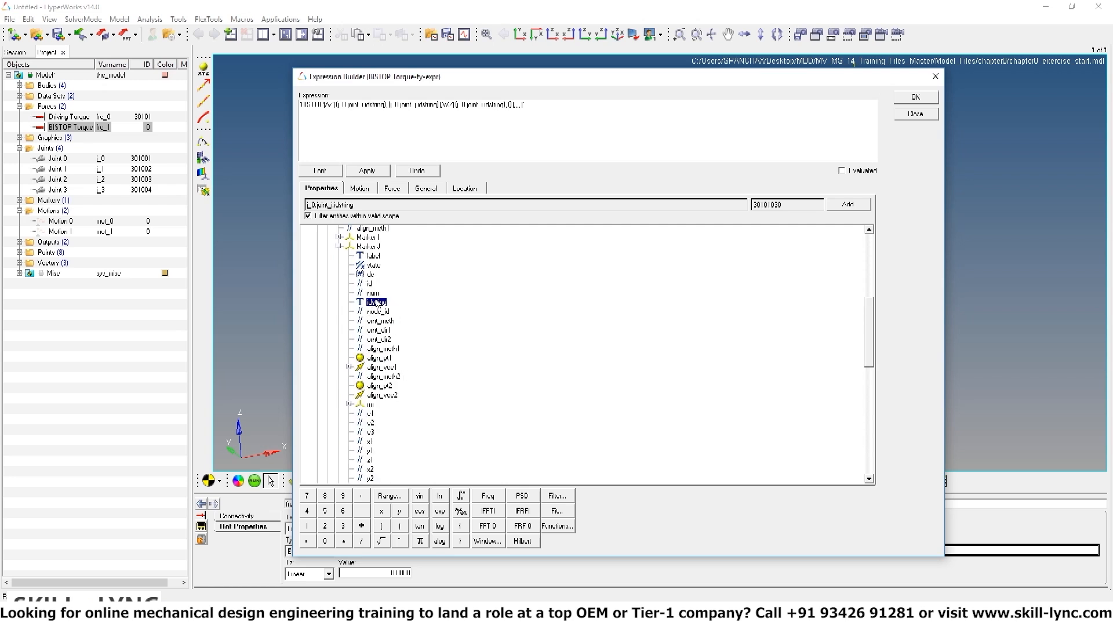
pyautogui.click(848, 204)
# Enter -10*PI/180 and 10*PI/180 as the BISTOP function's lower and upper rotation limits
pyautogui.write('-100')
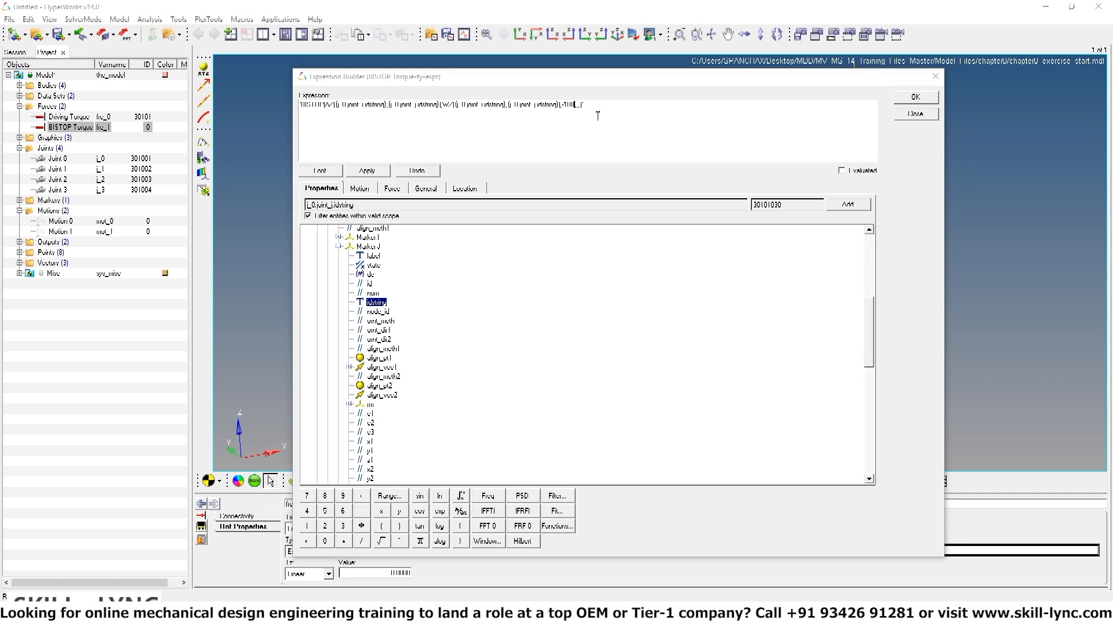
pyautogui.hotkey('ctrl', 'p')
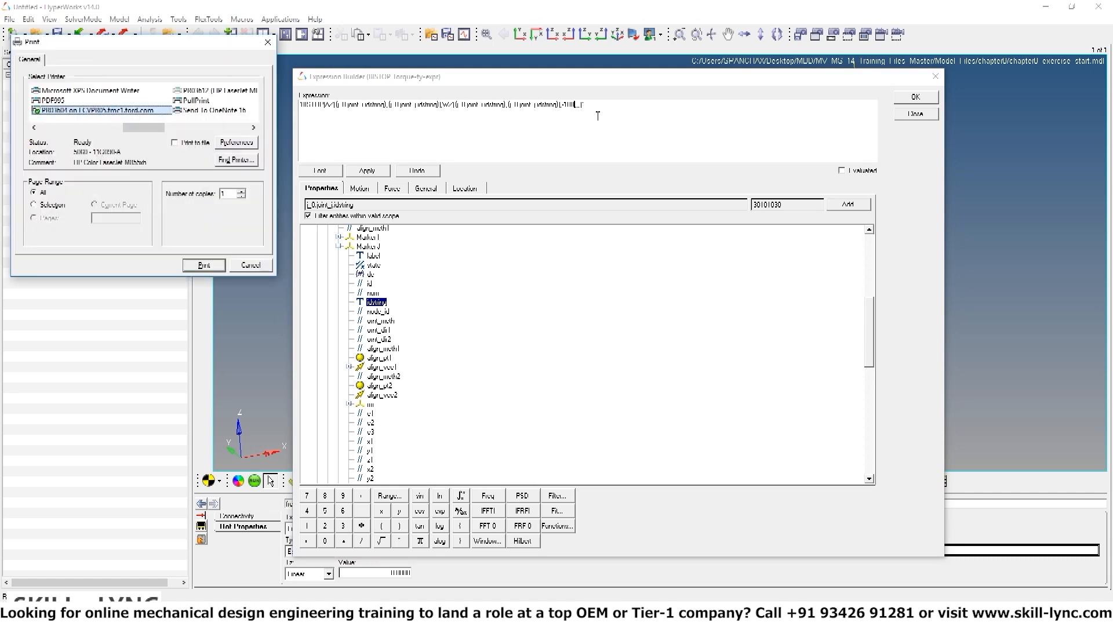
pyautogui.click(251, 265)
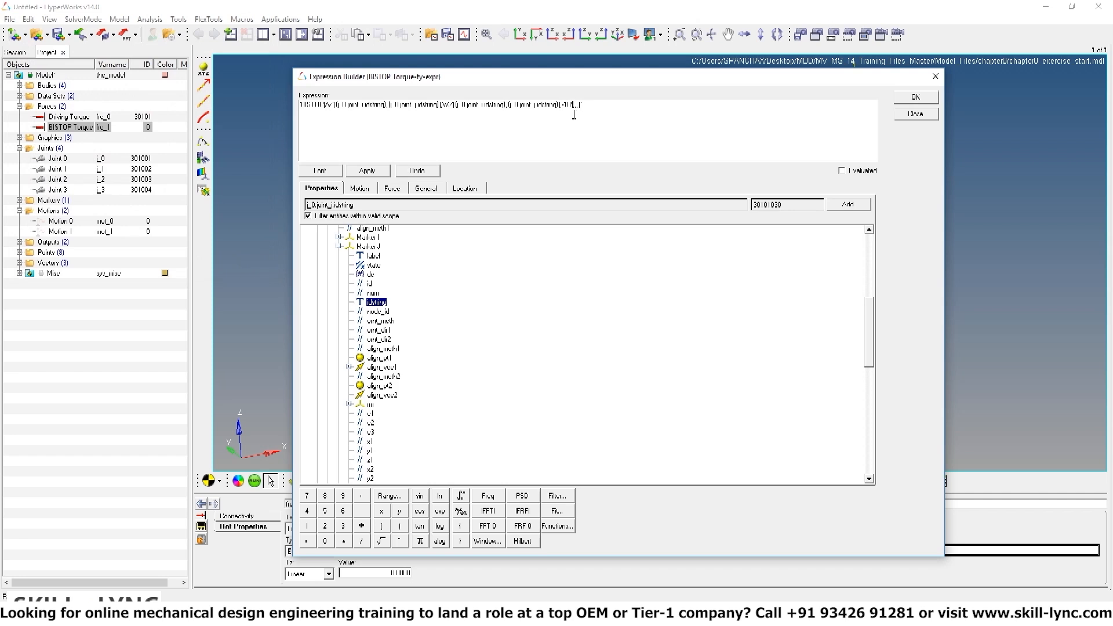
pyautogui.write('PI')
pyautogui.write('/180')
pyautogui.write('100,')
pyautogui.write('10')
pyautogui.write('*PI/100')
# Complete the BISTOP arguments with 1e4, 2, 100 and 0.1, show the evaluated expression and accept it
pyautogui.write(',1')
pyautogui.write('e4')
pyautogui.write(',3')
pyautogui.click(843, 172)
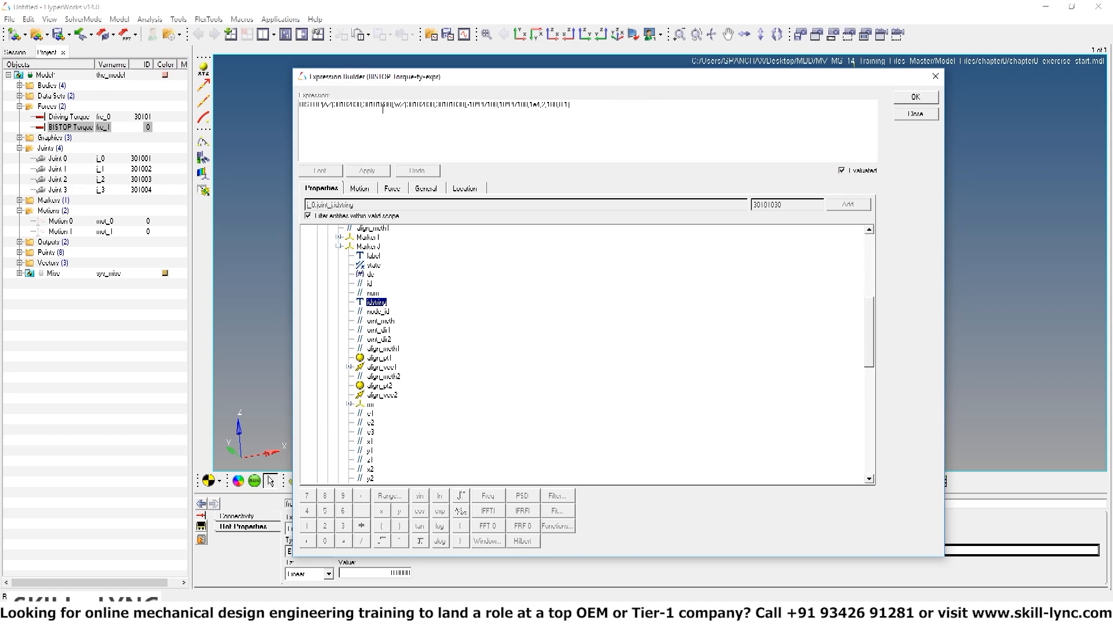
pyautogui.click(916, 97)
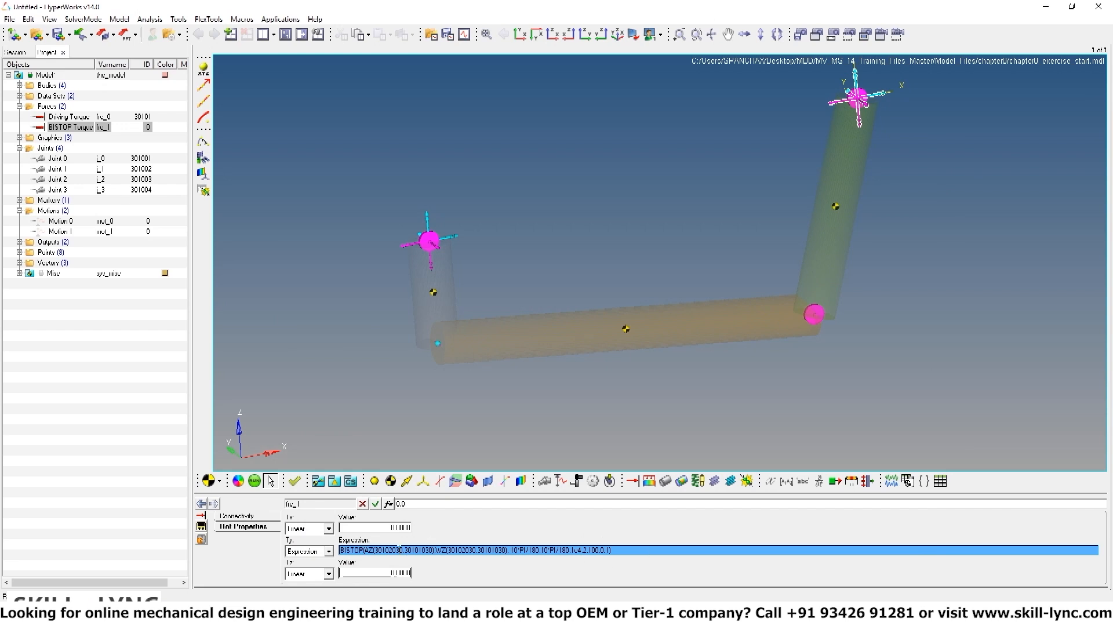
# Set the solver run's output file to four_bar_bistop.xml in the chapter folder
pyautogui.click(254, 481)
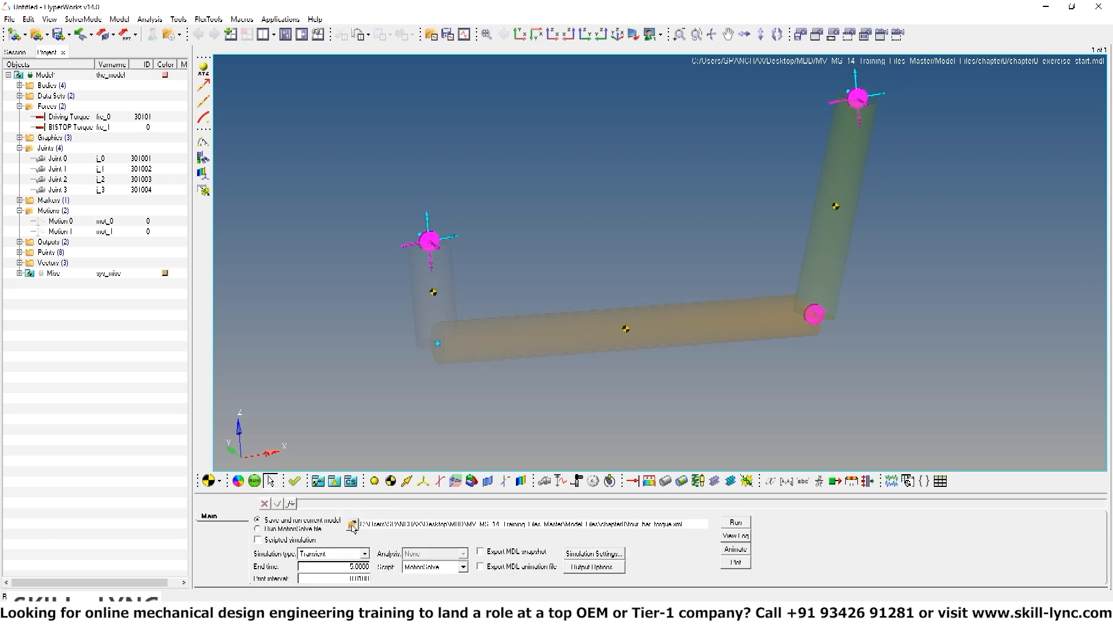
pyautogui.click(353, 526)
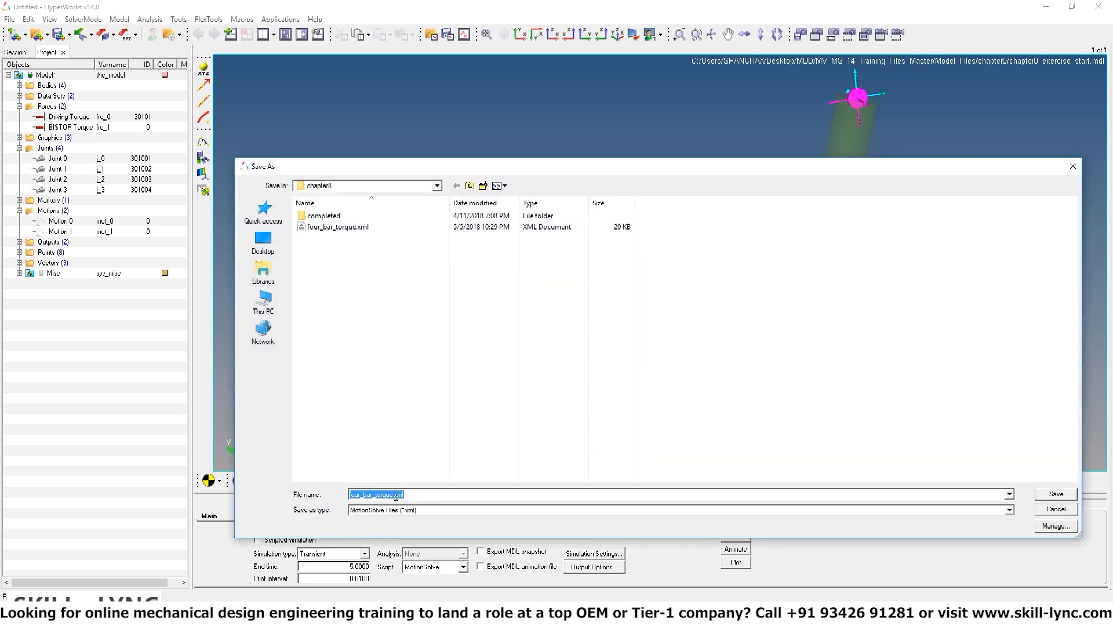
pyautogui.click(395, 496)
pyautogui.press('BackSpace')
pyautogui.press('BackSpace')
pyautogui.press('BackSpace')
pyautogui.press('BackSpace')
pyautogui.press('BackSpace')
pyautogui.press('BackSpace')
pyautogui.write('bistop')
pyautogui.click(1056, 495)
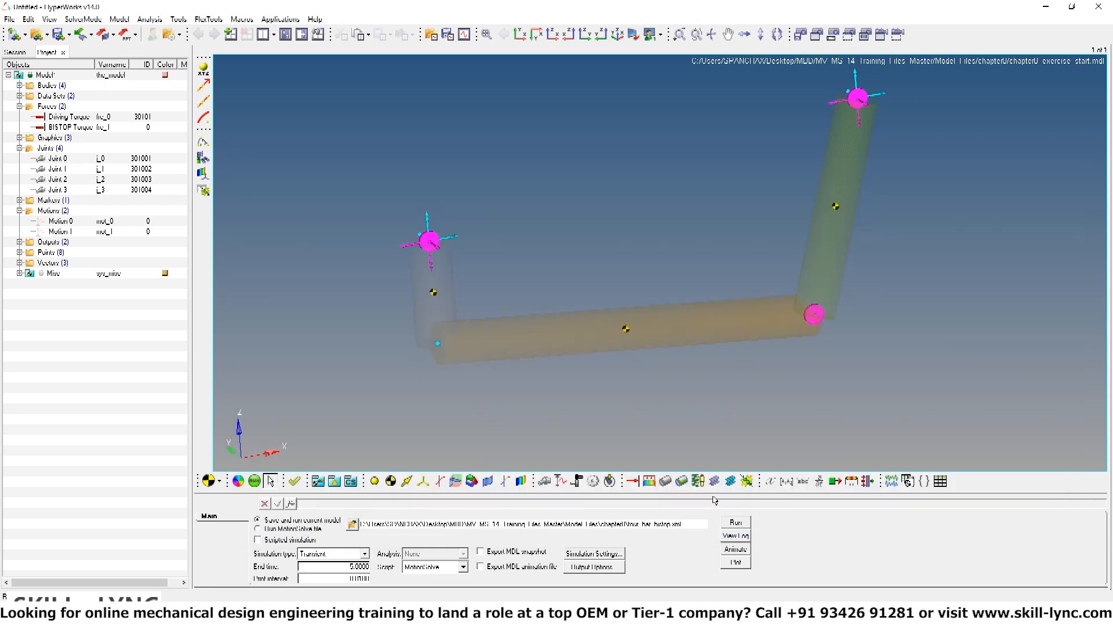
# Run the transient simulation and close the solver and message windows
pyautogui.click(735, 522)
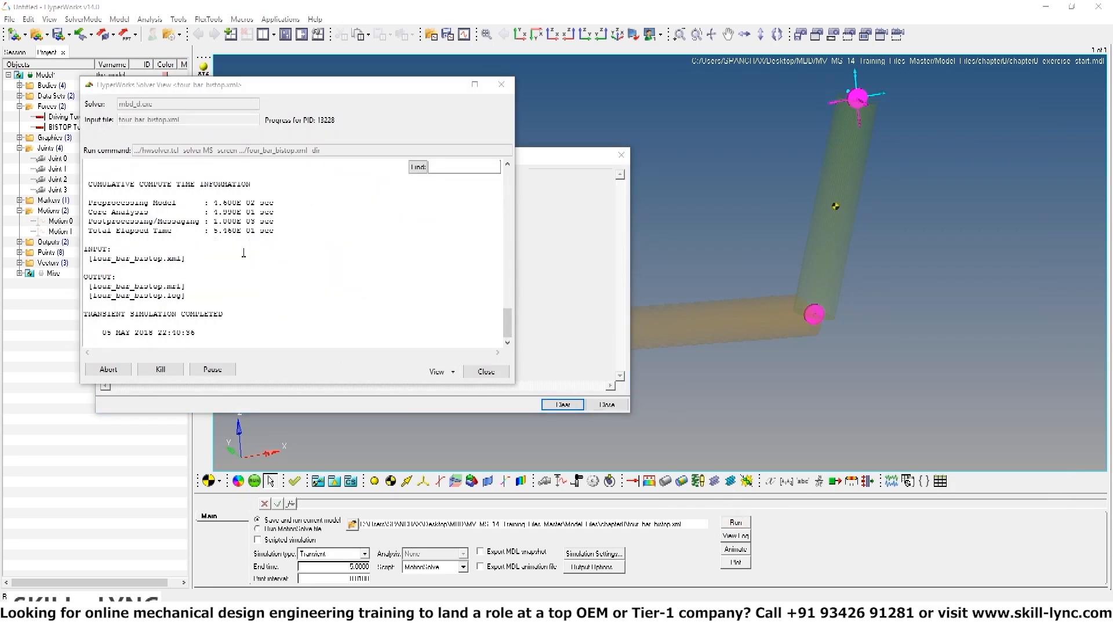
pyautogui.click(485, 372)
pyautogui.click(609, 405)
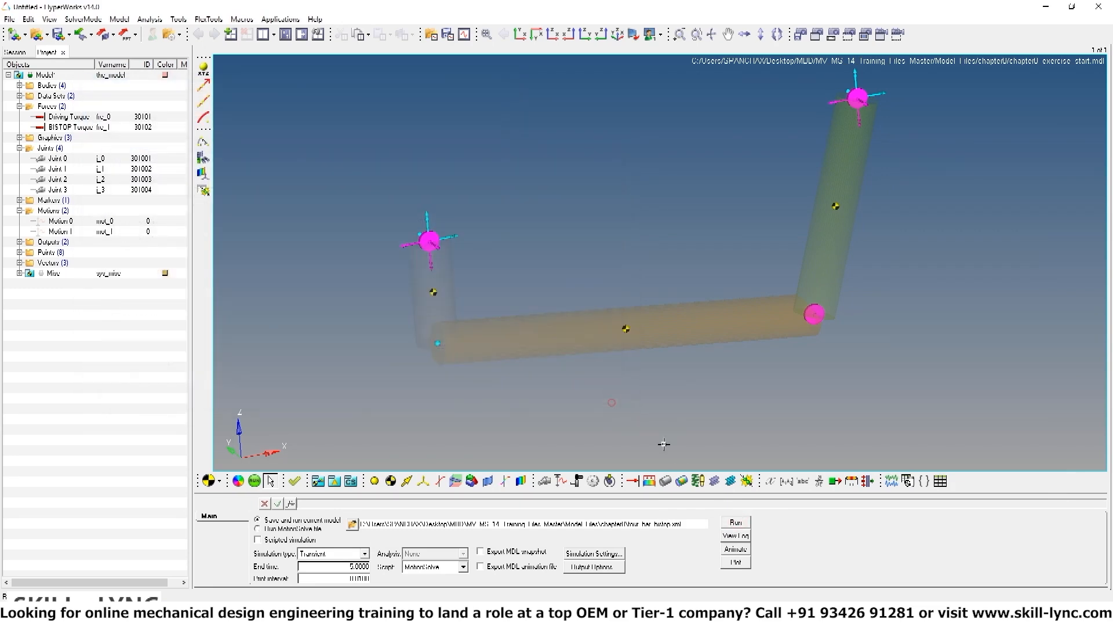
# Load the four_bar_bistop animation and play it through to examine how the links move against the stop
pyautogui.click(735, 549)
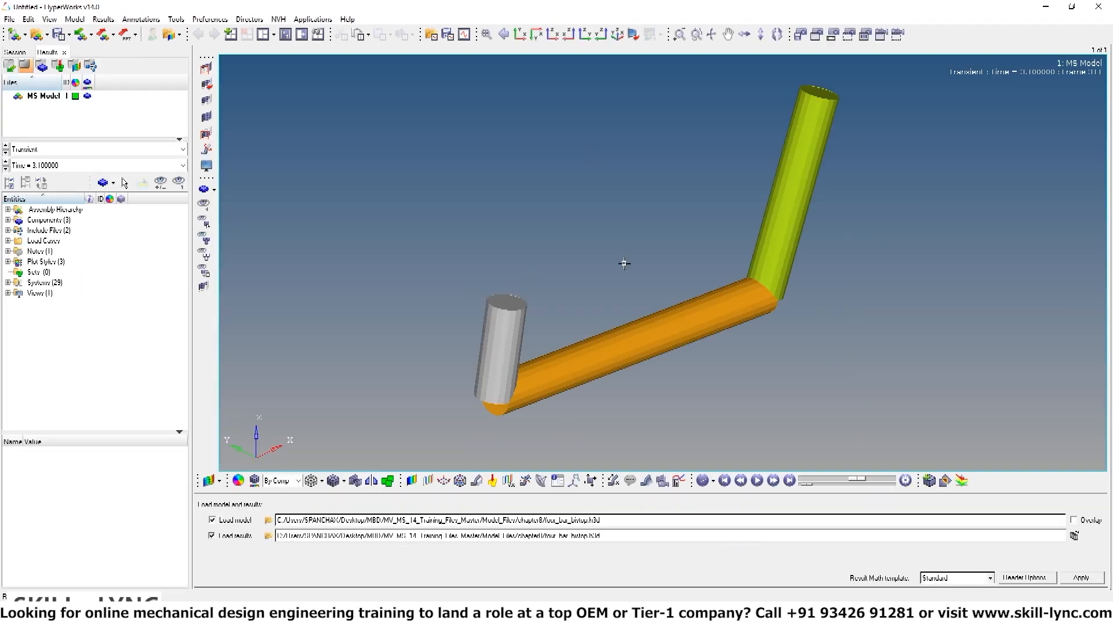
pyautogui.keyDown('ctrl'); pyautogui.moveTo(767, 389); pyautogui.dragTo(734, 388); pyautogui.keyUp('ctrl')
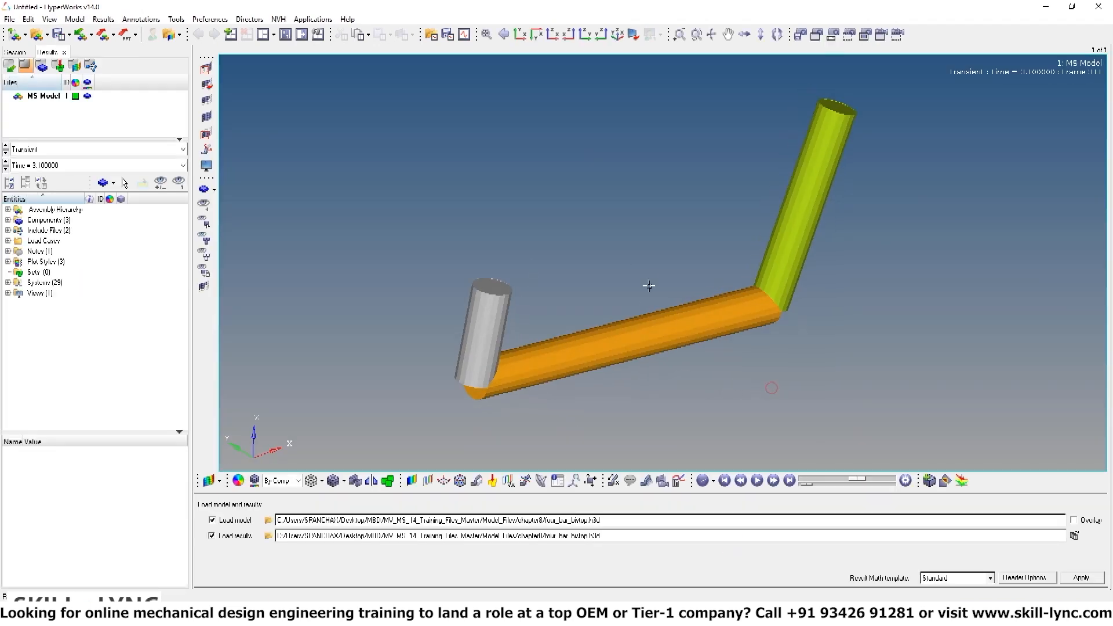
pyautogui.keyDown('ctrl'); pyautogui.moveTo(647, 276); pyautogui.dragTo(615, 261); pyautogui.keyUp('ctrl')
pyautogui.keyDown('ctrl'); pyautogui.moveTo(614, 261); pyautogui.dragTo(605, 250, button='right'); pyautogui.keyUp('ctrl')
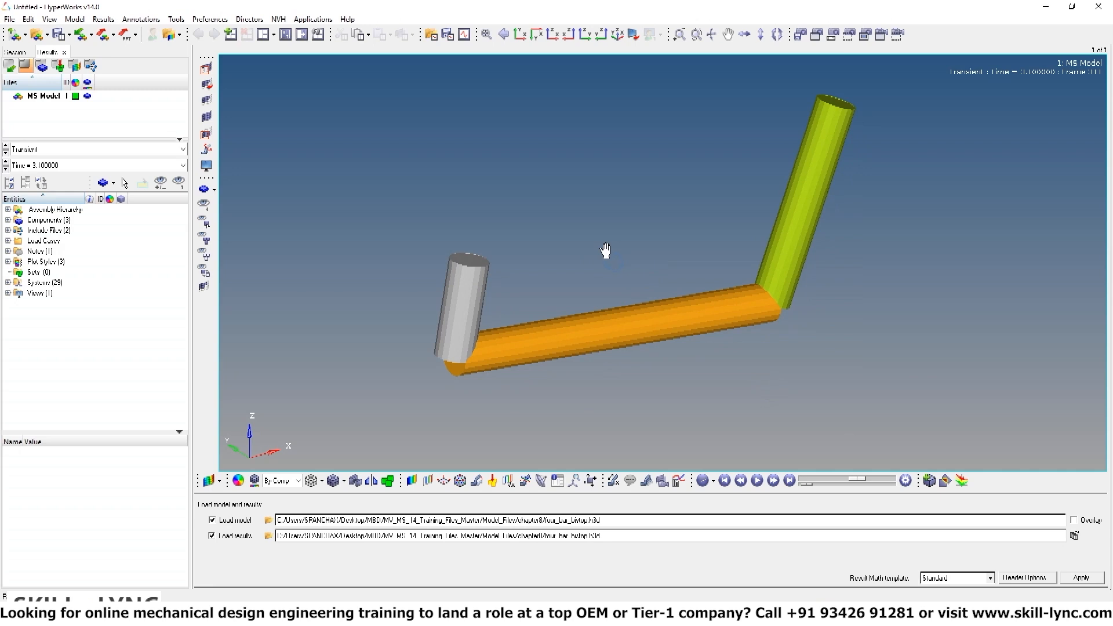
pyautogui.click(757, 480)
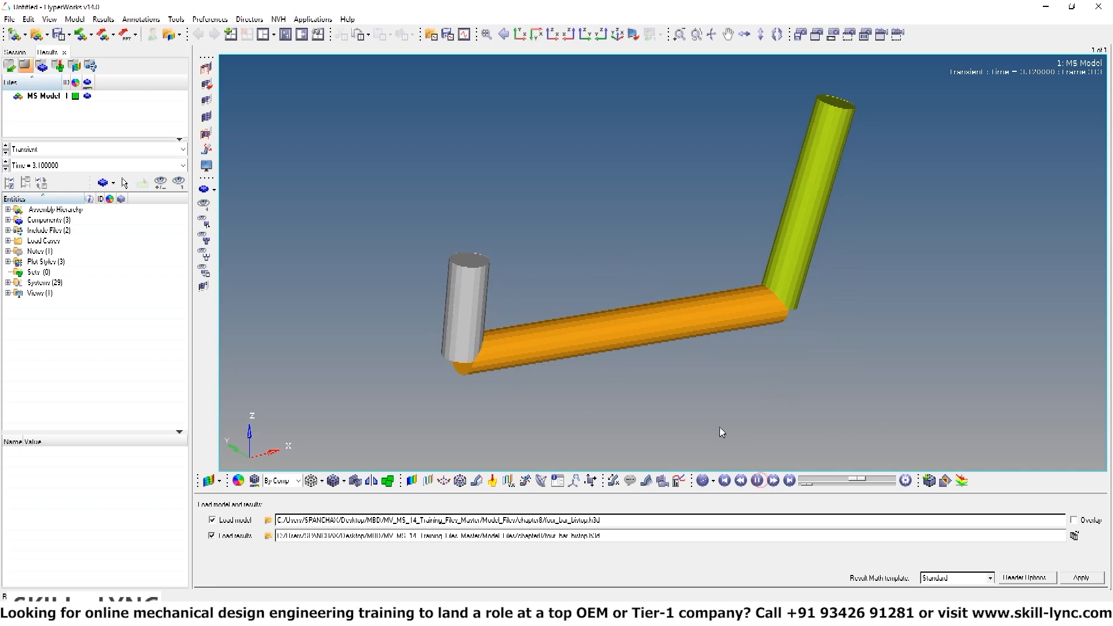
pyautogui.moveTo(805, 486); pyautogui.dragTo(885, 488)
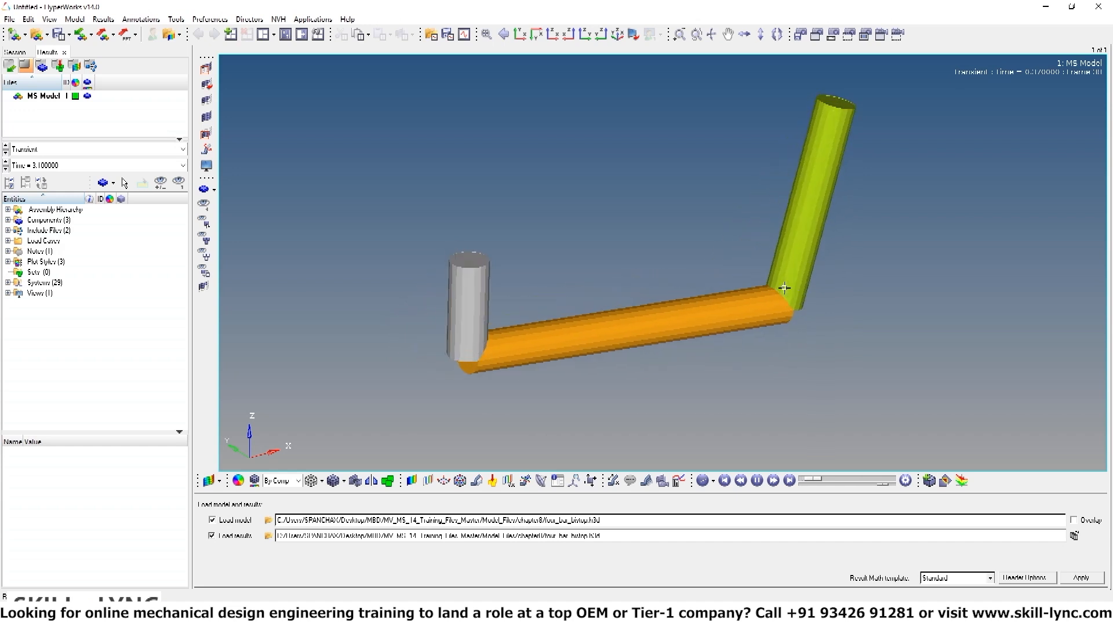
pyautogui.click(756, 480)
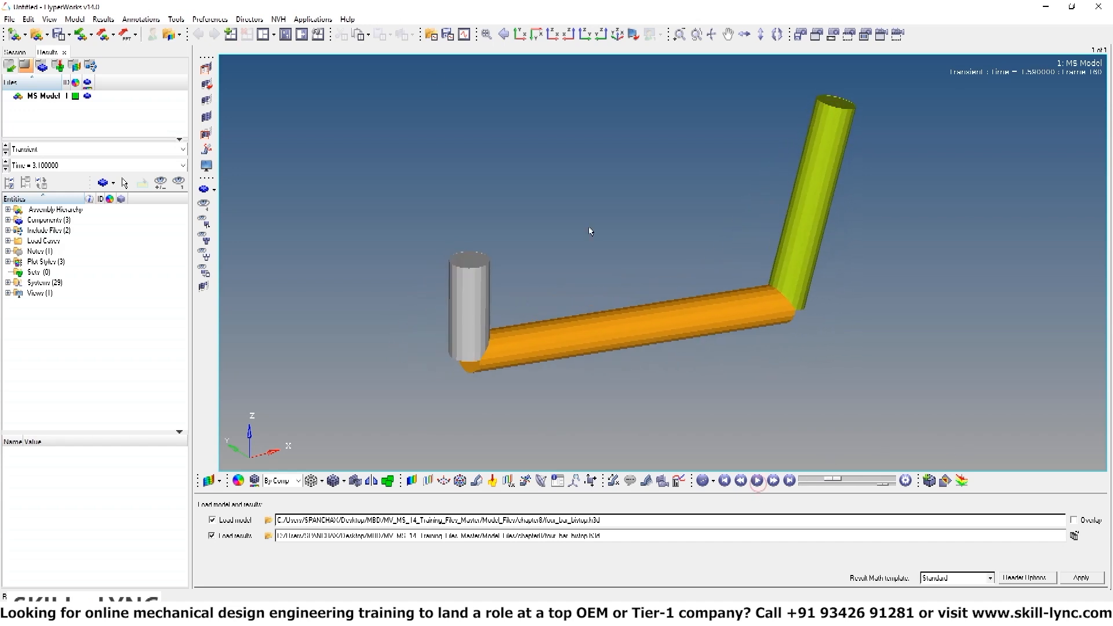
# Return to the multi-window layout and expand the model window to fill the page
pyautogui.click(286, 35)
pyautogui.click(347, 167)
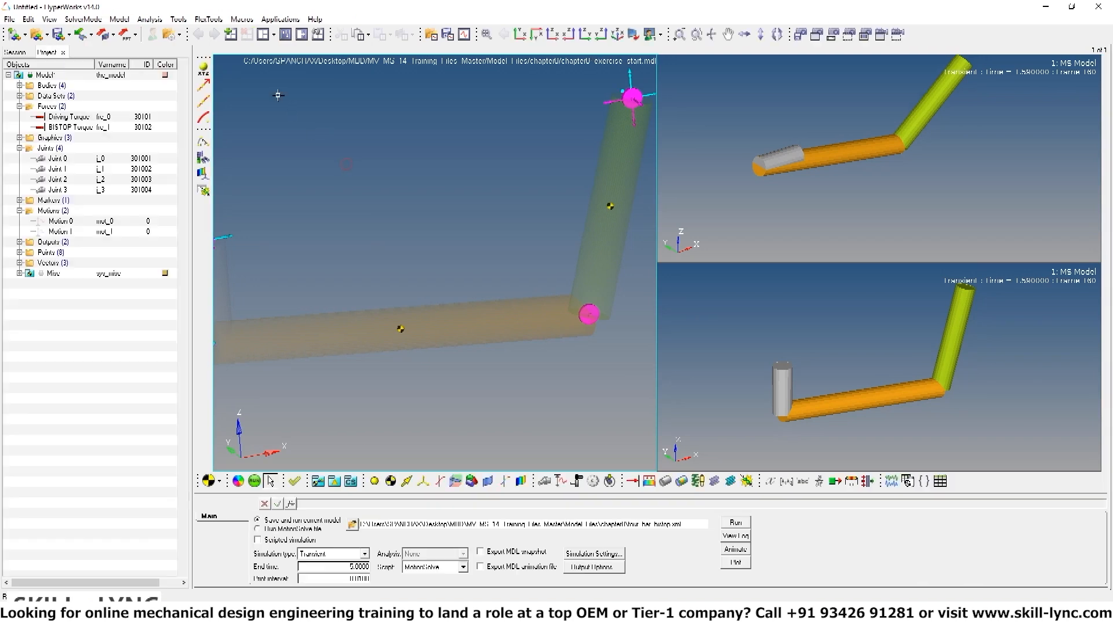
pyautogui.click(285, 35)
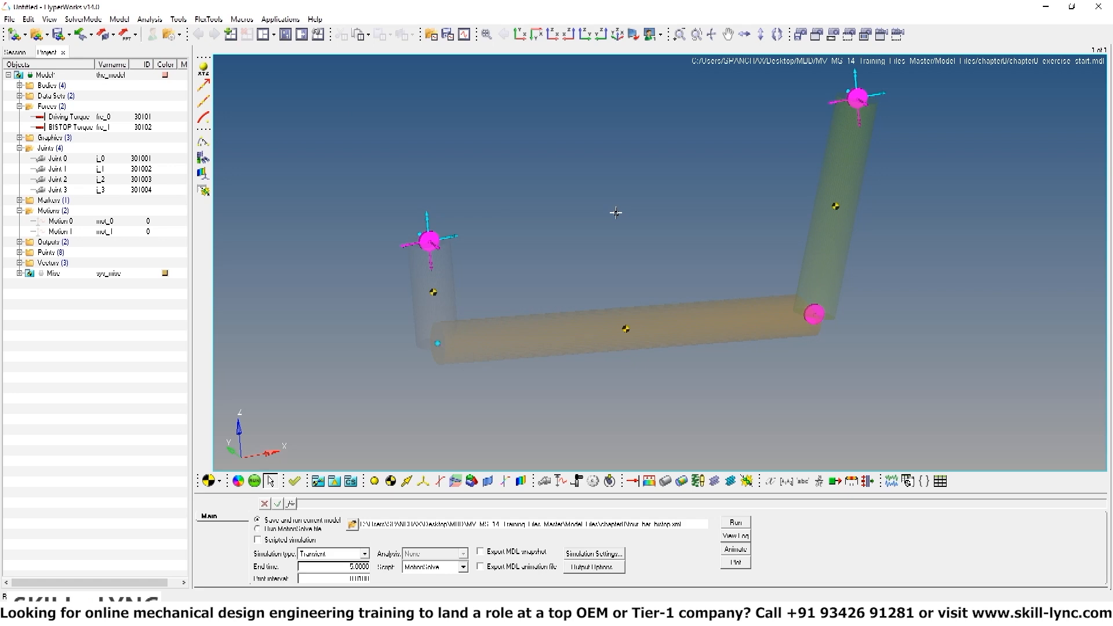
# Add a new output to the model, labelled BISTOP_Torque_Output
pyautogui.click(891, 483)
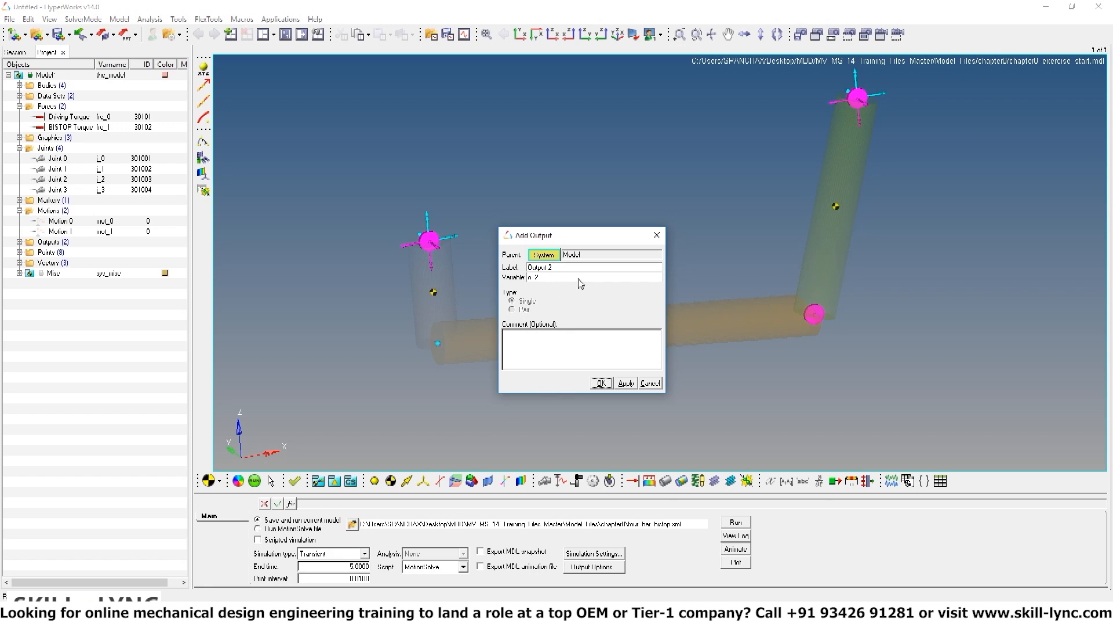
pyautogui.moveTo(560, 267); pyautogui.dragTo(468, 267)
pyautogui.press('BackSpace')
pyautogui.write('BISTOP')
pyautogui.write('orque_Outp')
pyautogui.press('BackSpace')
pyautogui.press('BackSpace')
pyautogui.write('u')
pyautogui.click(603, 383)
# Set the BISTOP_Torque_Output type to Expressions and open its F2 expression in the Expression Builder
pyautogui.click(342, 525)
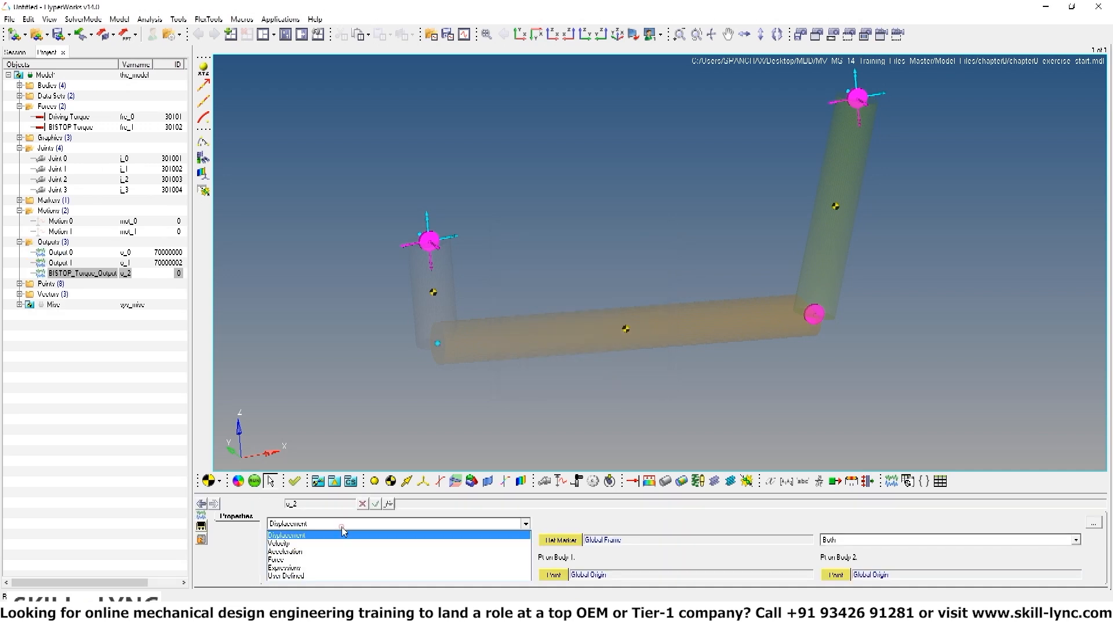
pyautogui.click(323, 567)
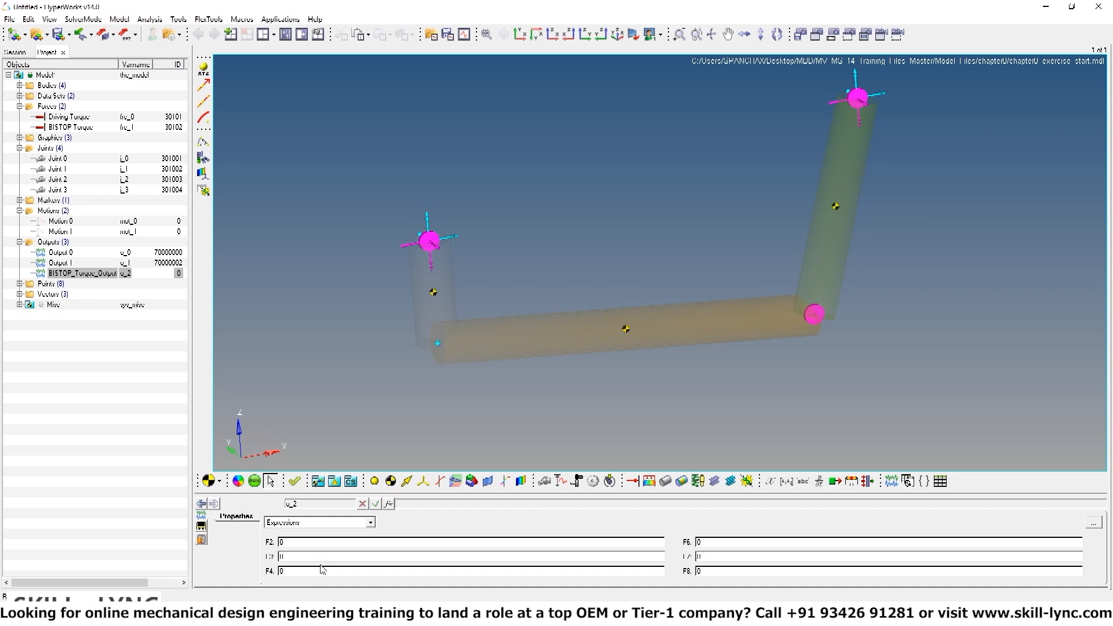
pyautogui.click(294, 542)
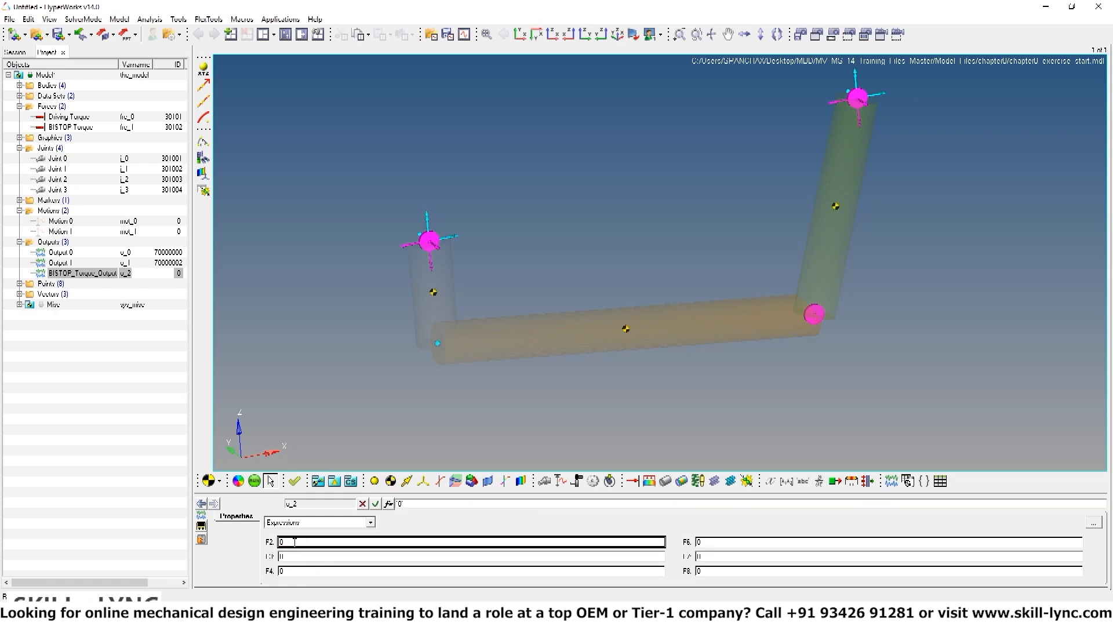
pyautogui.click(388, 504)
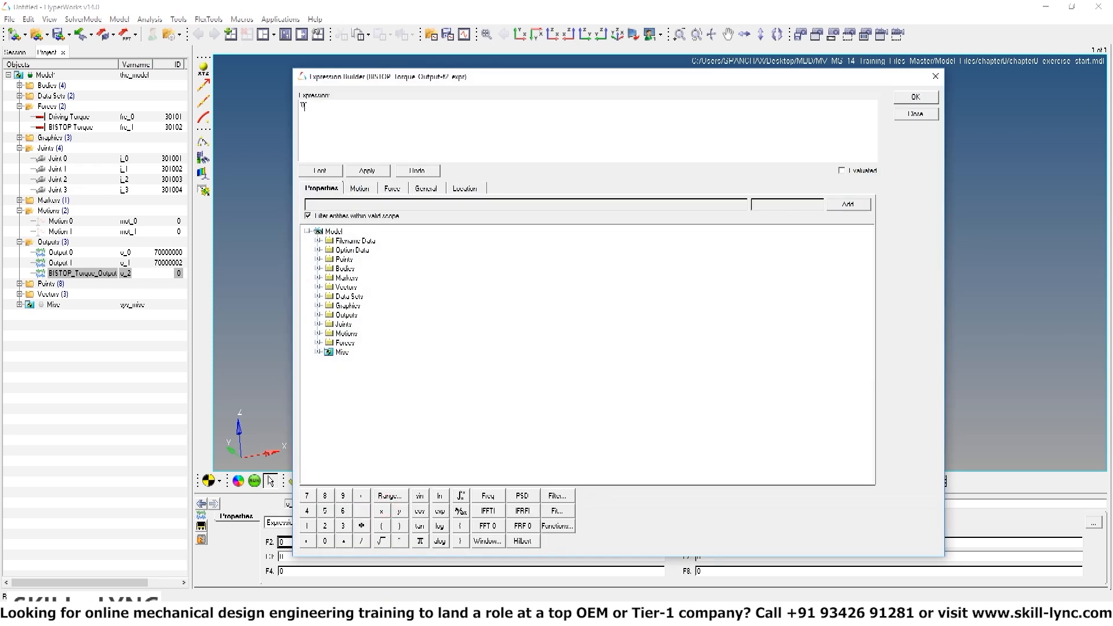
# Clear the default F2 expression value and insert the VTORQ force function
pyautogui.click(304, 107)
pyautogui.press('BackSpace')
pyautogui.click(392, 189)
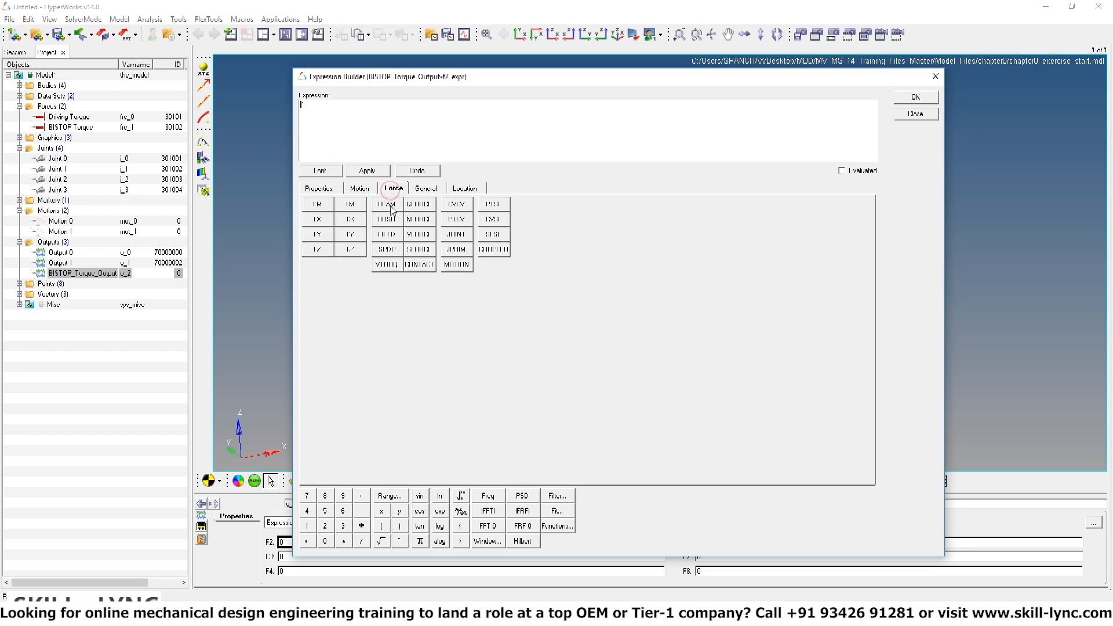
pyautogui.click(384, 264)
# Complete the F2 expression as VTORQ({frc_1.idstring},0,7,0) using the BISTOP Torque's idstring, check its evaluated form and accept it
pyautogui.click(328, 192)
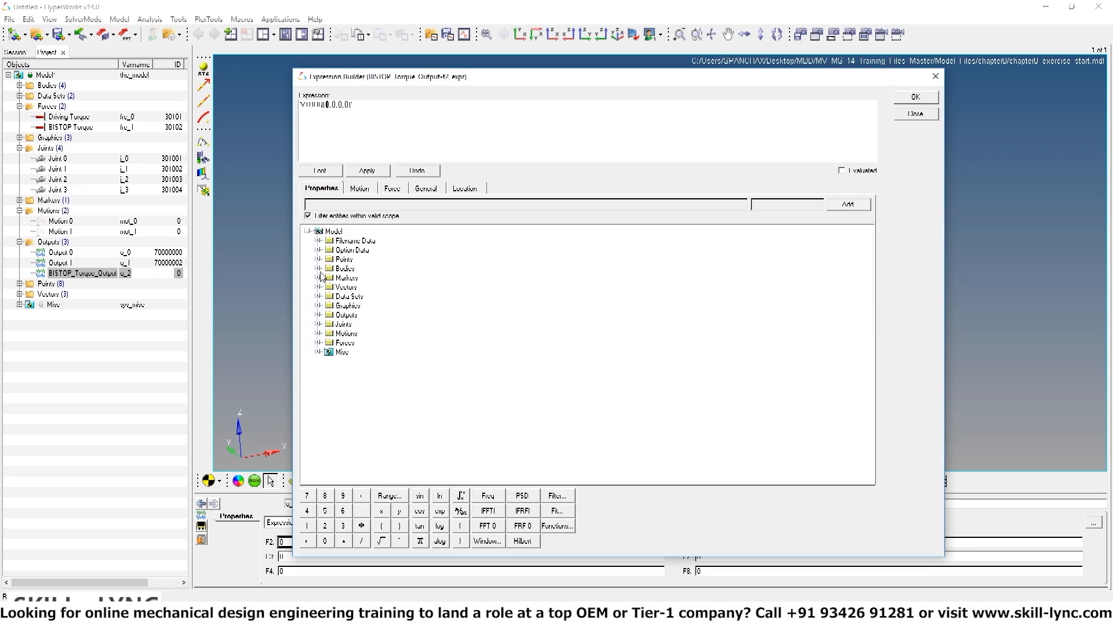
pyautogui.click(318, 343)
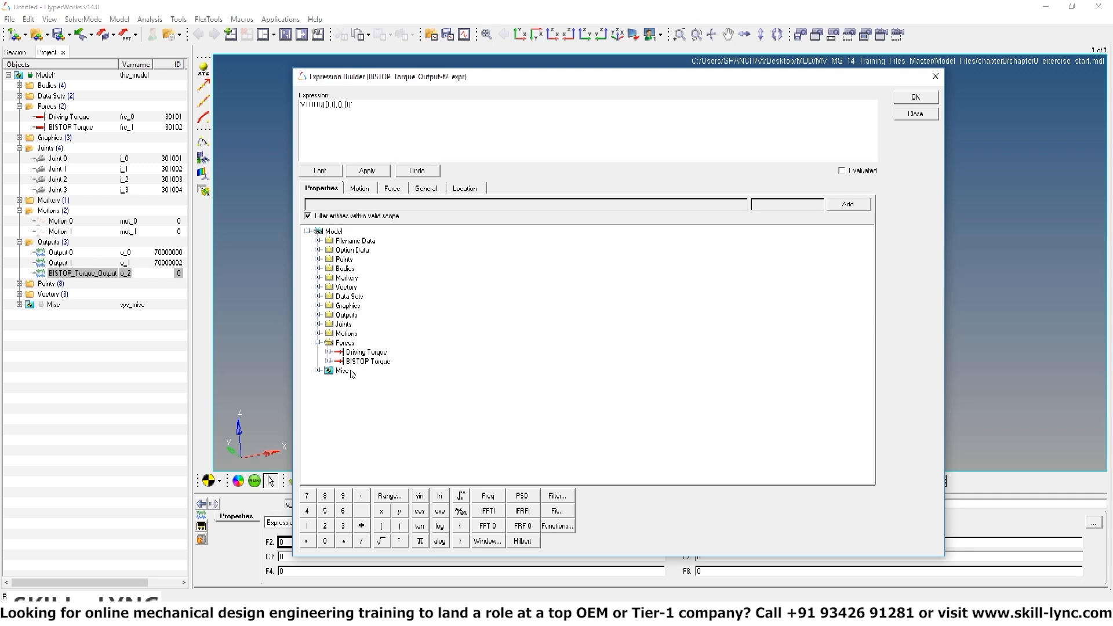
pyautogui.click(329, 361)
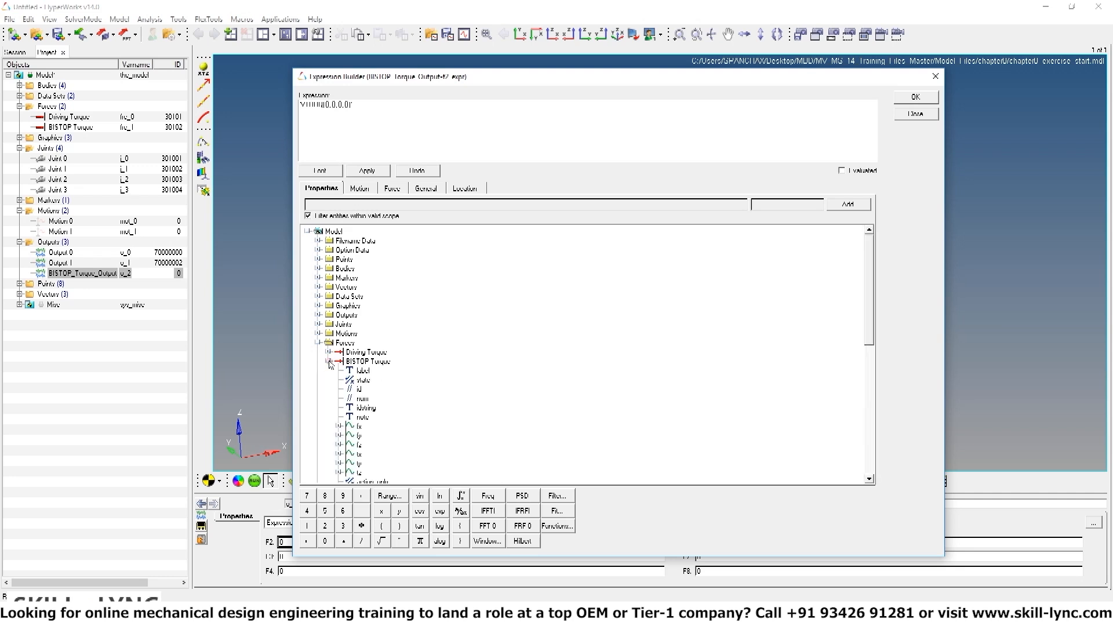
pyautogui.click(365, 408)
pyautogui.click(848, 205)
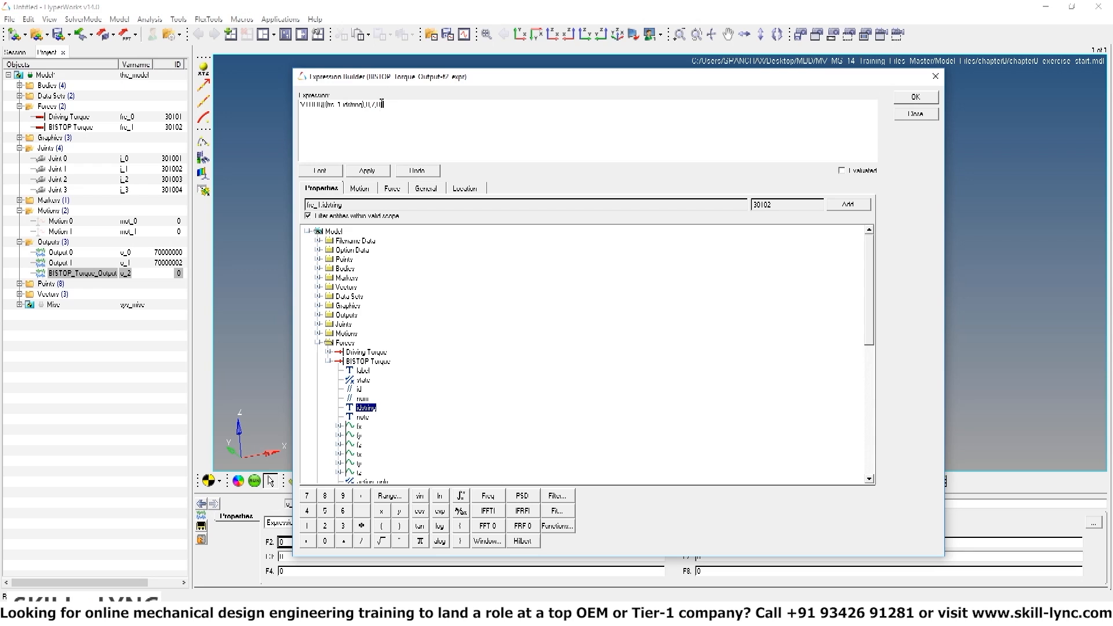
pyautogui.click(842, 171)
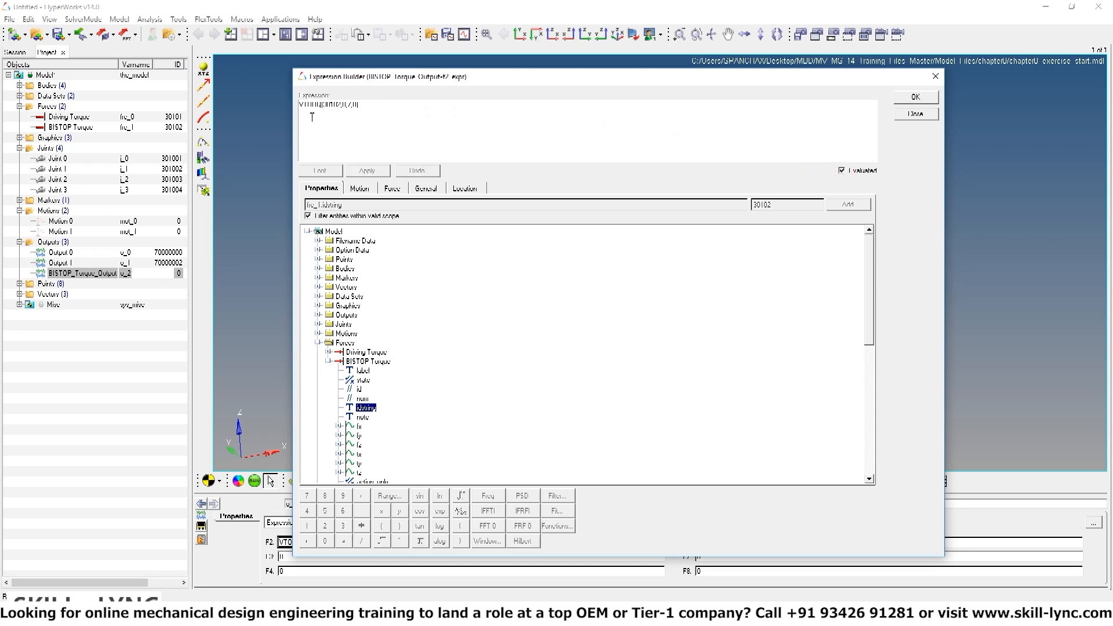
pyautogui.click(922, 98)
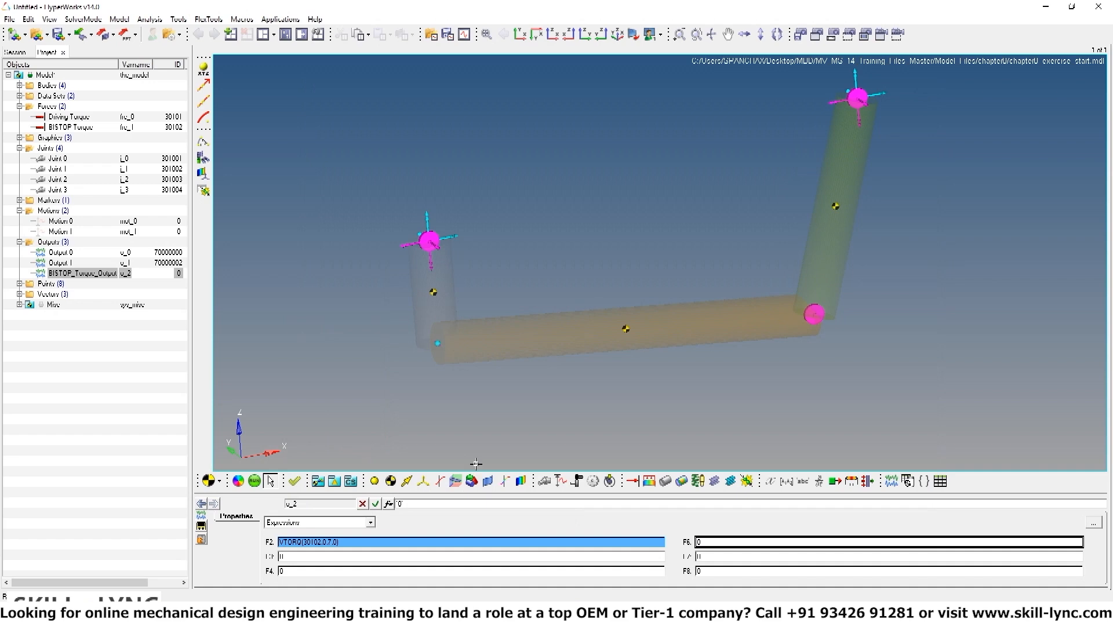
# Rerun the transient simulation of four_bar_bistop.xml and close the solver and message log windows
pyautogui.click(254, 480)
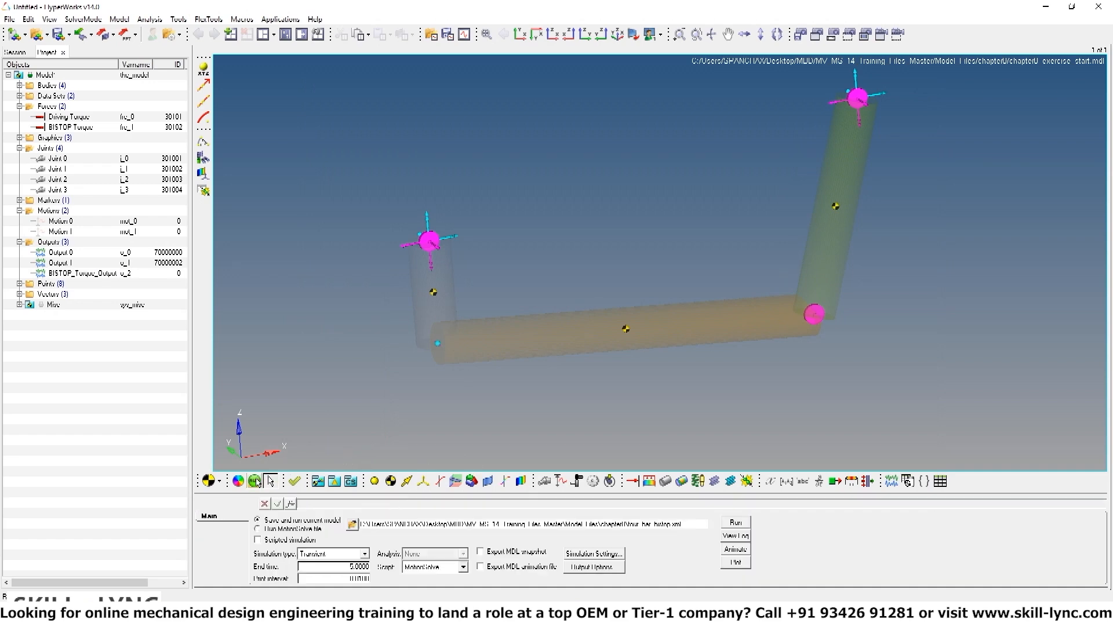
pyautogui.click(735, 522)
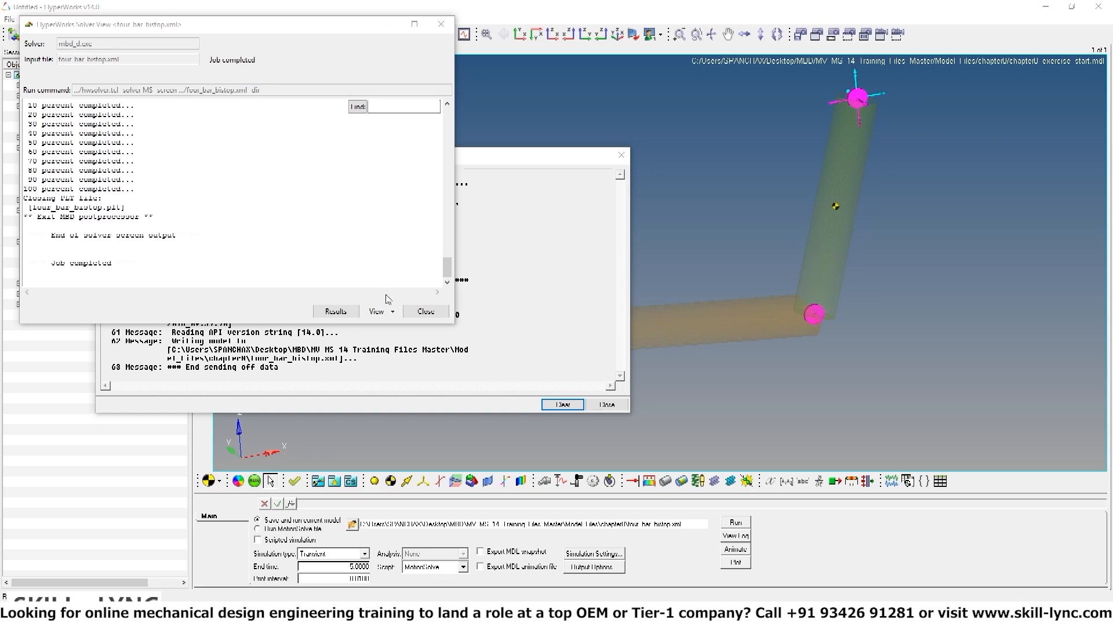
pyautogui.click(426, 311)
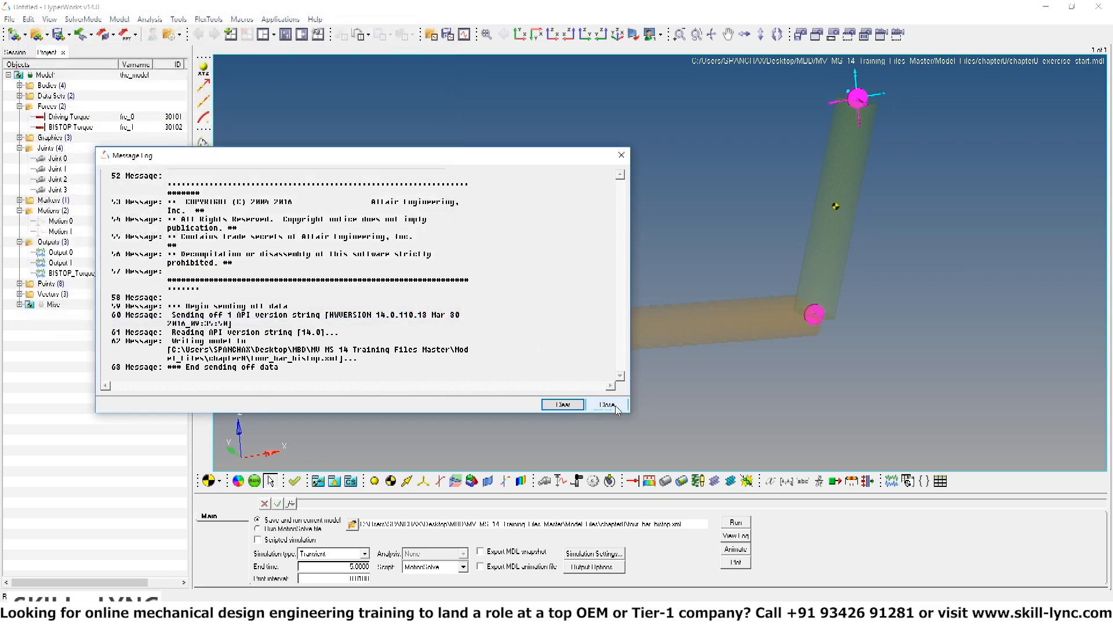
pyautogui.click(606, 405)
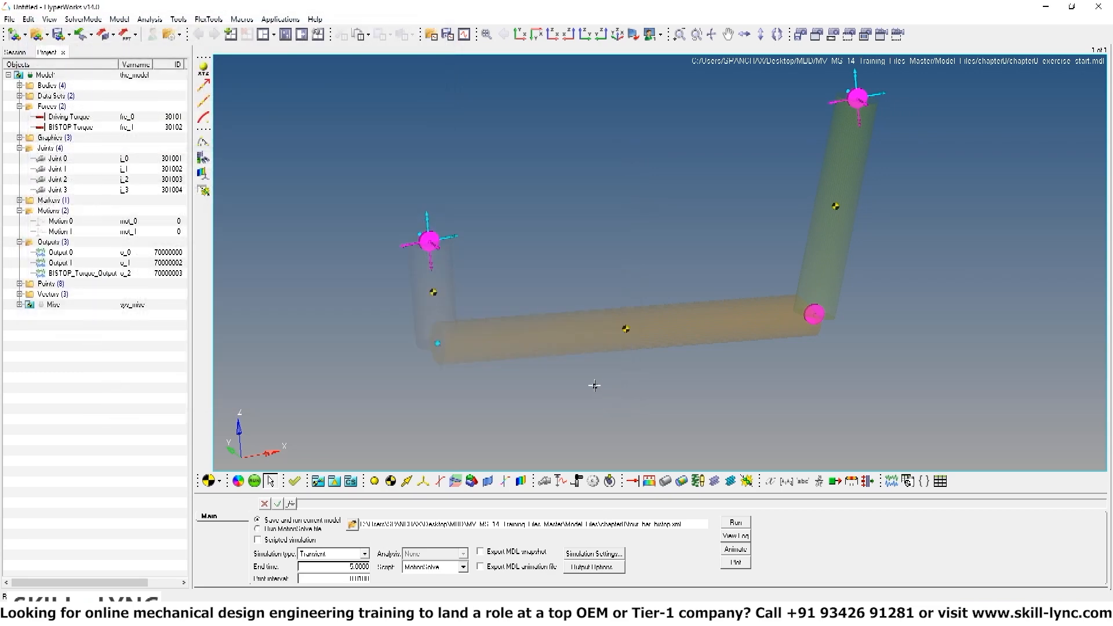
# Plot the F2 component of the BISTOP_Torque_Output expression request against time
pyautogui.click(738, 564)
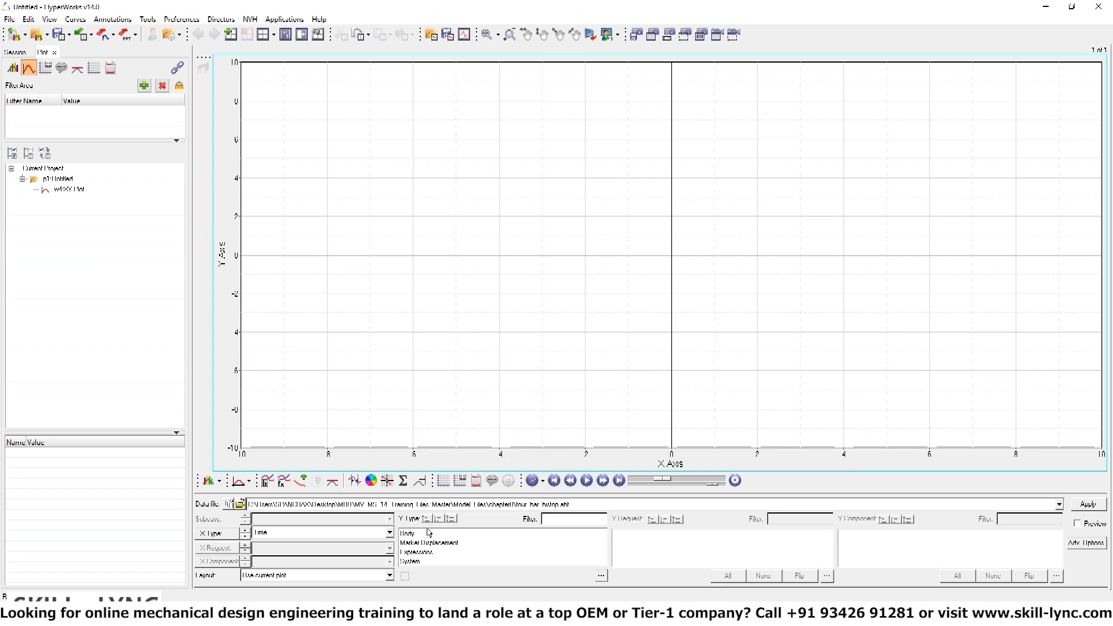
pyautogui.click(426, 552)
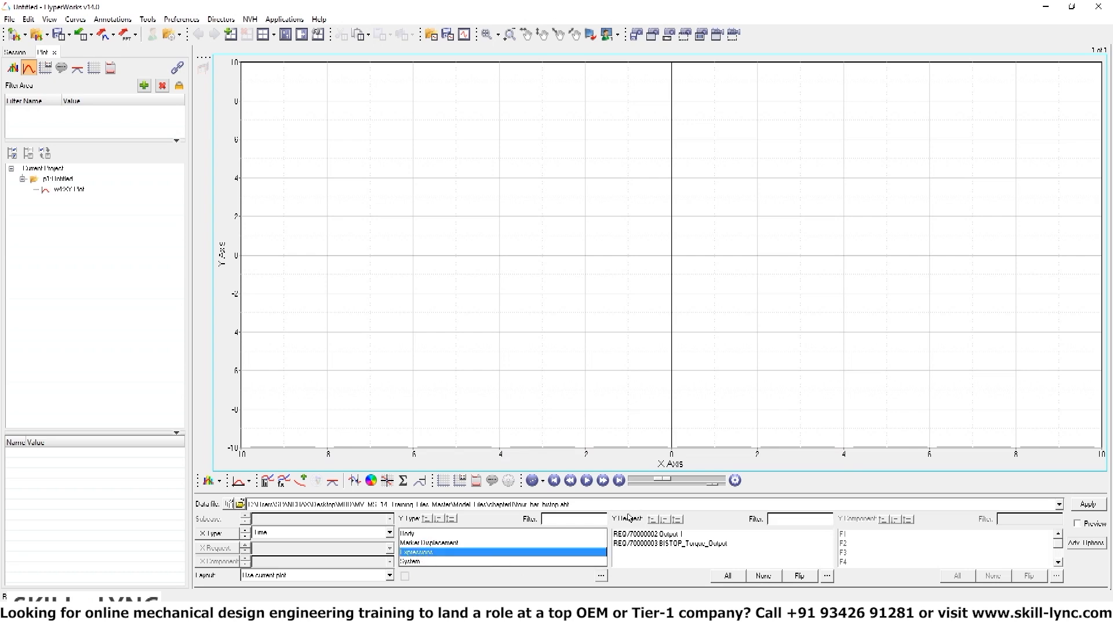
pyautogui.click(655, 545)
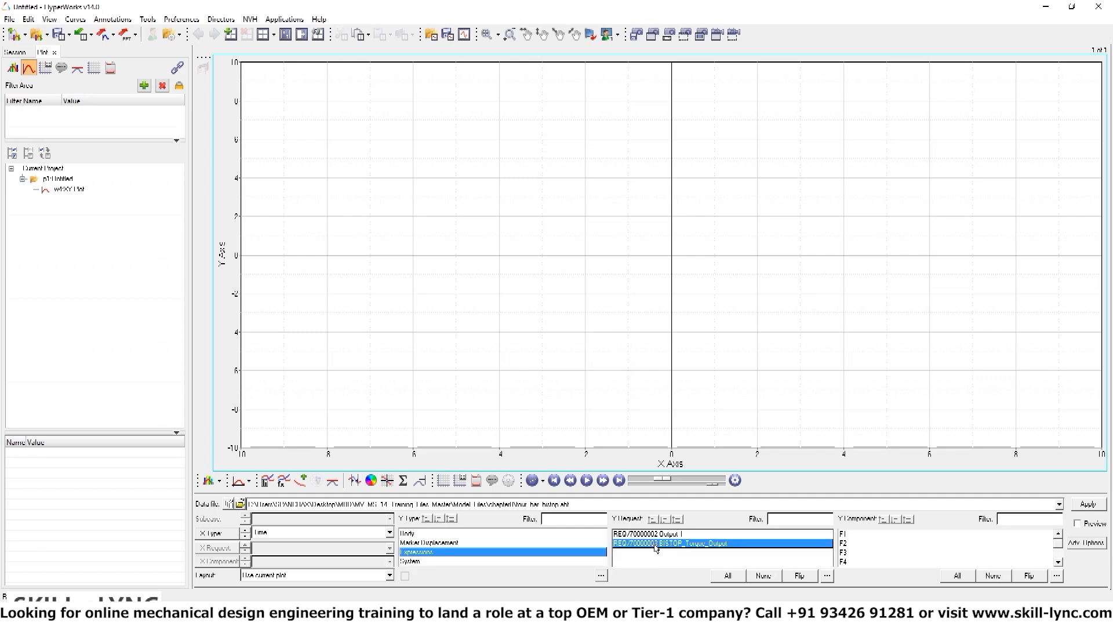
pyautogui.click(849, 544)
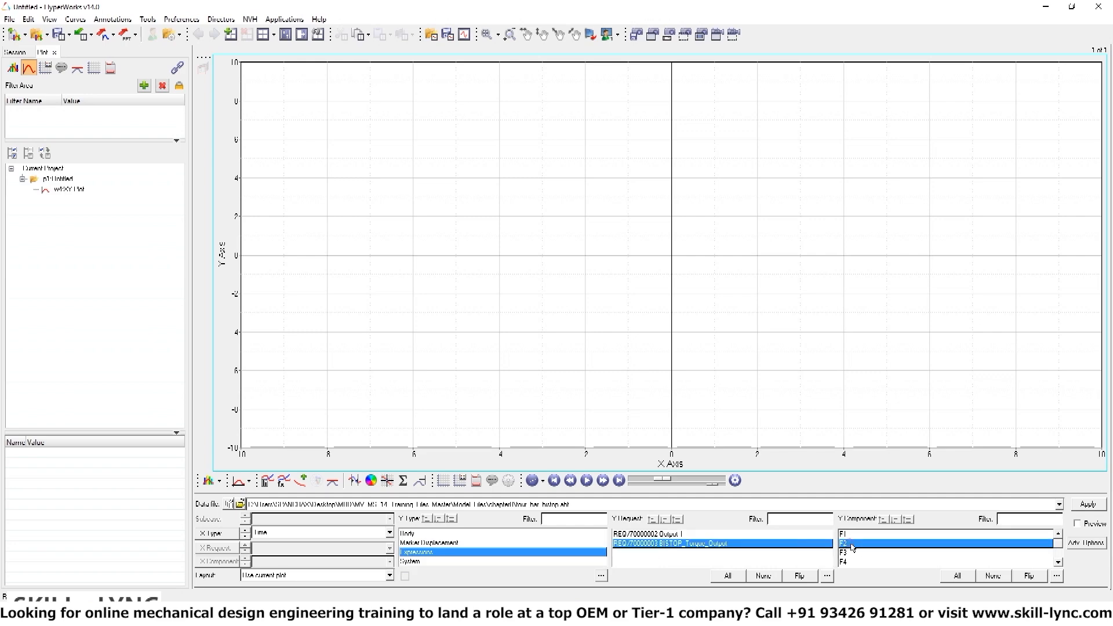
pyautogui.click(1088, 505)
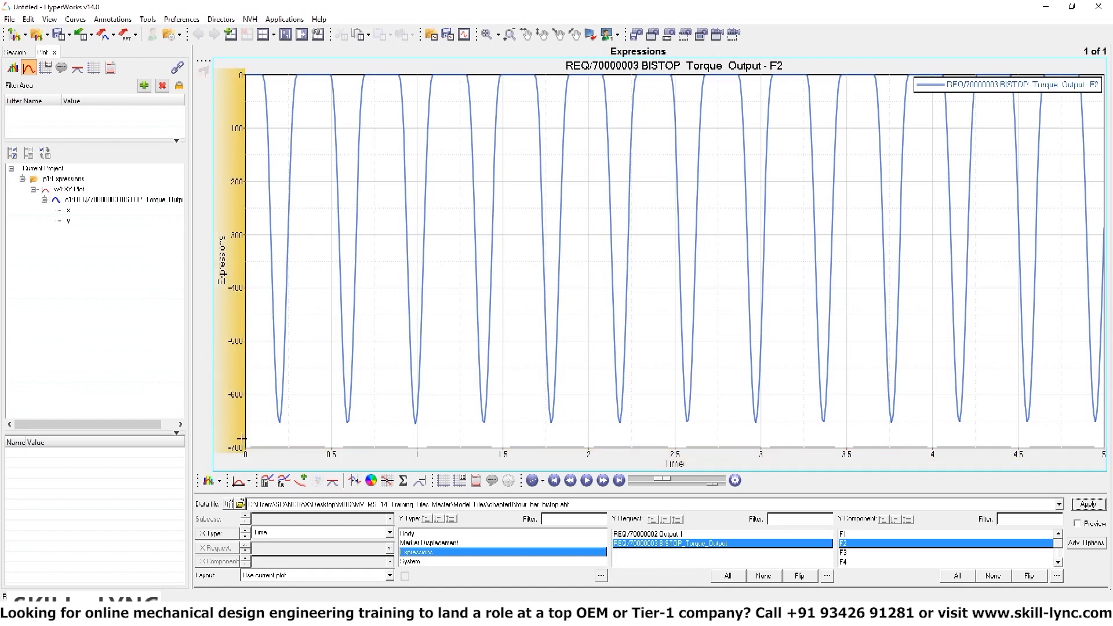
# Play the animation over the torque curve to examine the BISTOP torque through time, and pause it
pyautogui.click(588, 481)
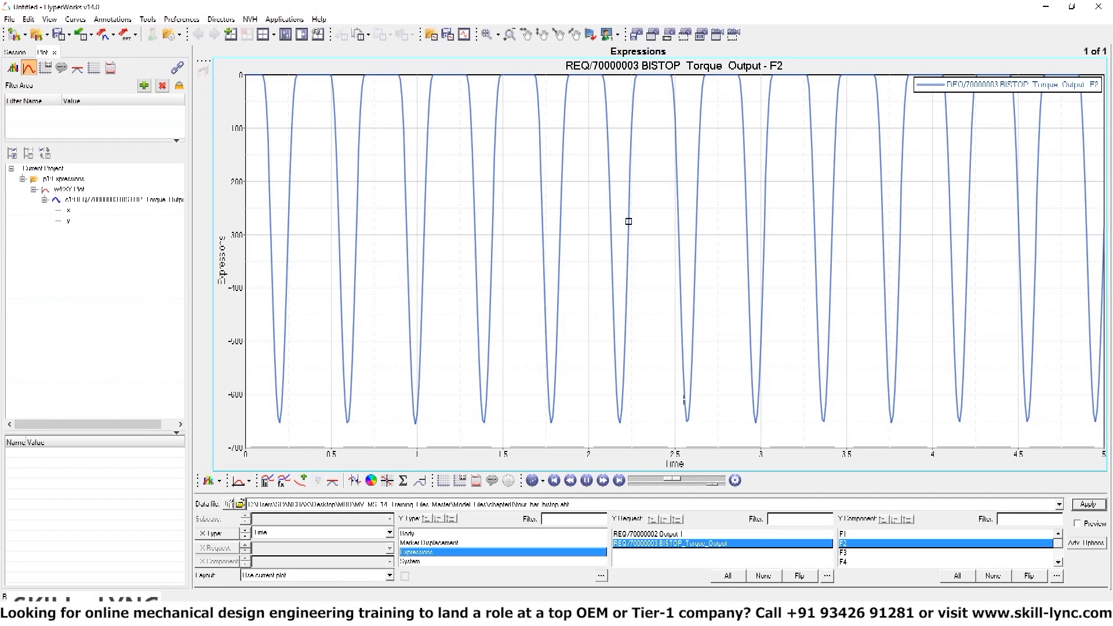
pyautogui.click(587, 480)
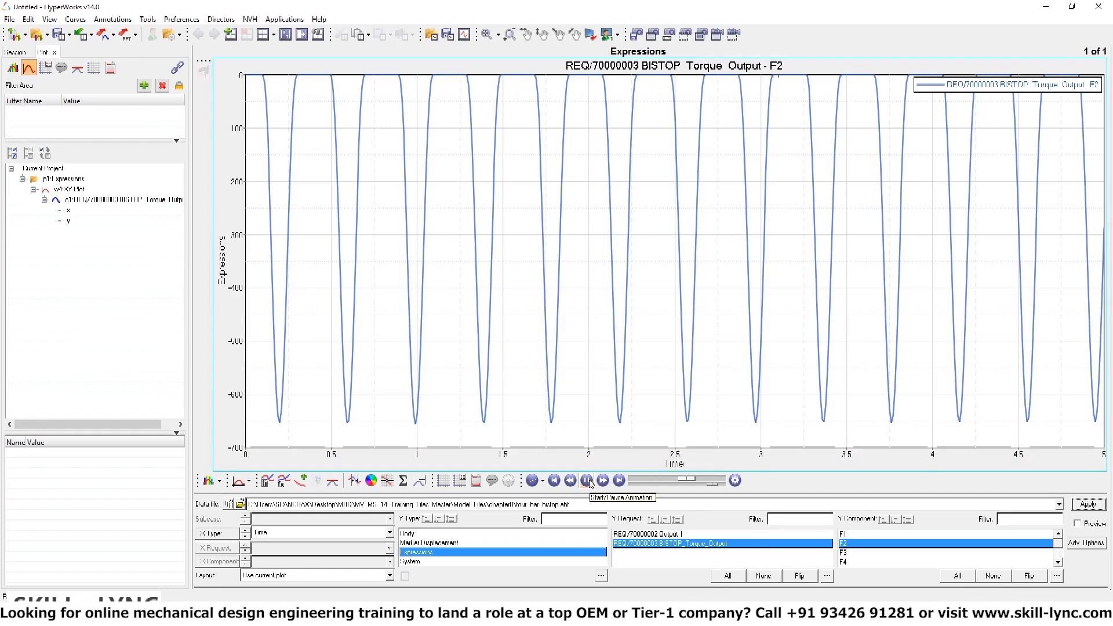
pyautogui.click(586, 481)
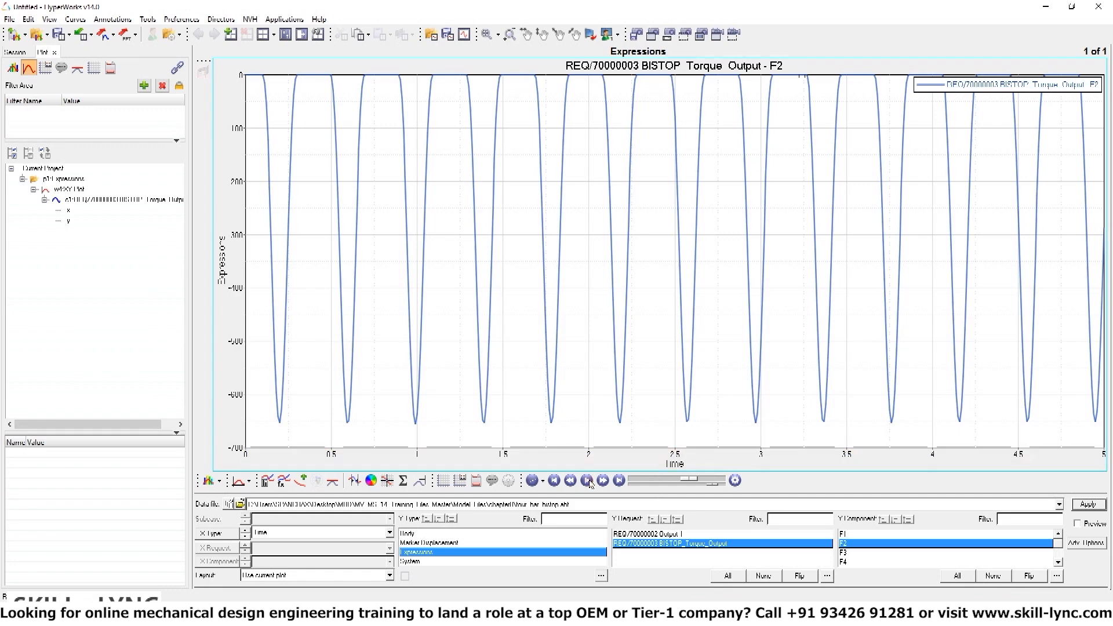
# Return from the plot to the four-window layout and expand the model window to fill the page
pyautogui.click(285, 34)
pyautogui.click(396, 144)
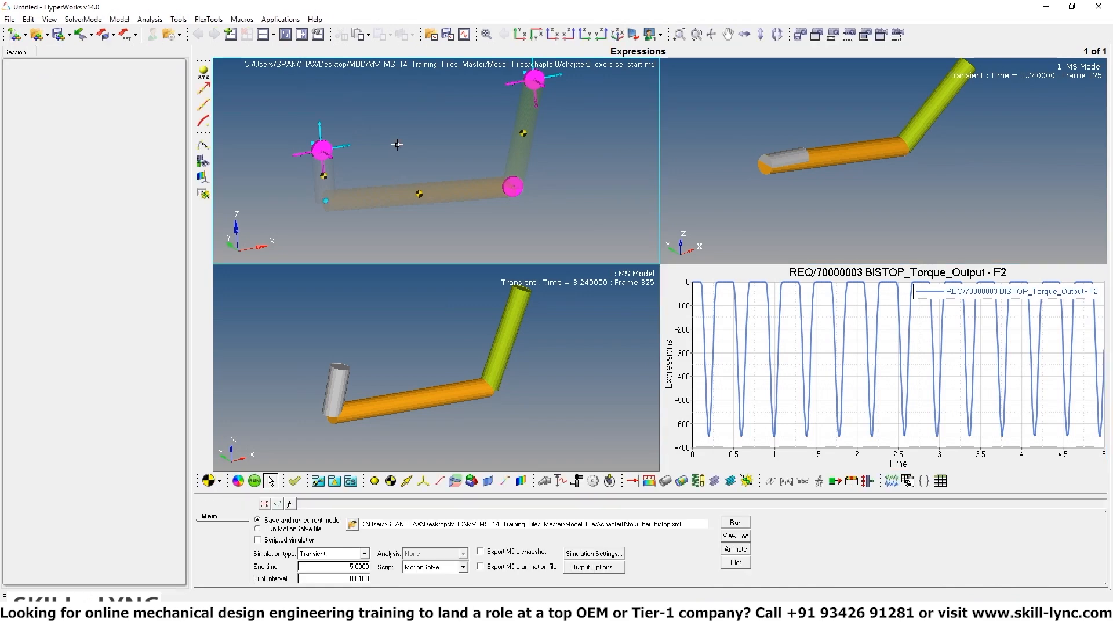
pyautogui.click(285, 36)
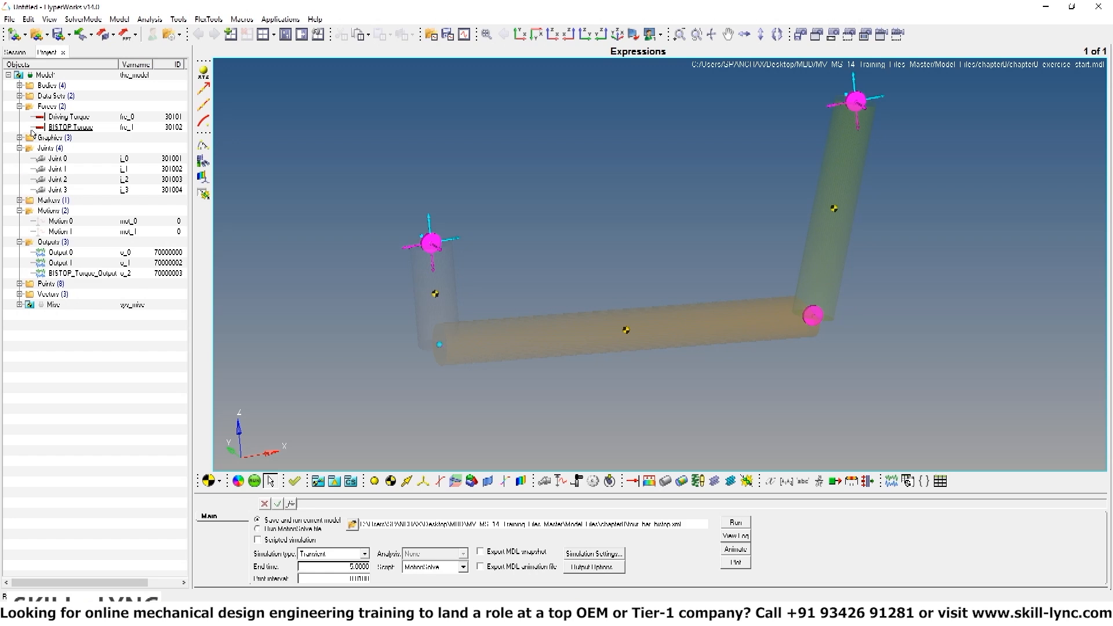
# Deactivate the Driving Torque and activate Motion 1 on Joint 3 in its place
pyautogui.click(65, 126)
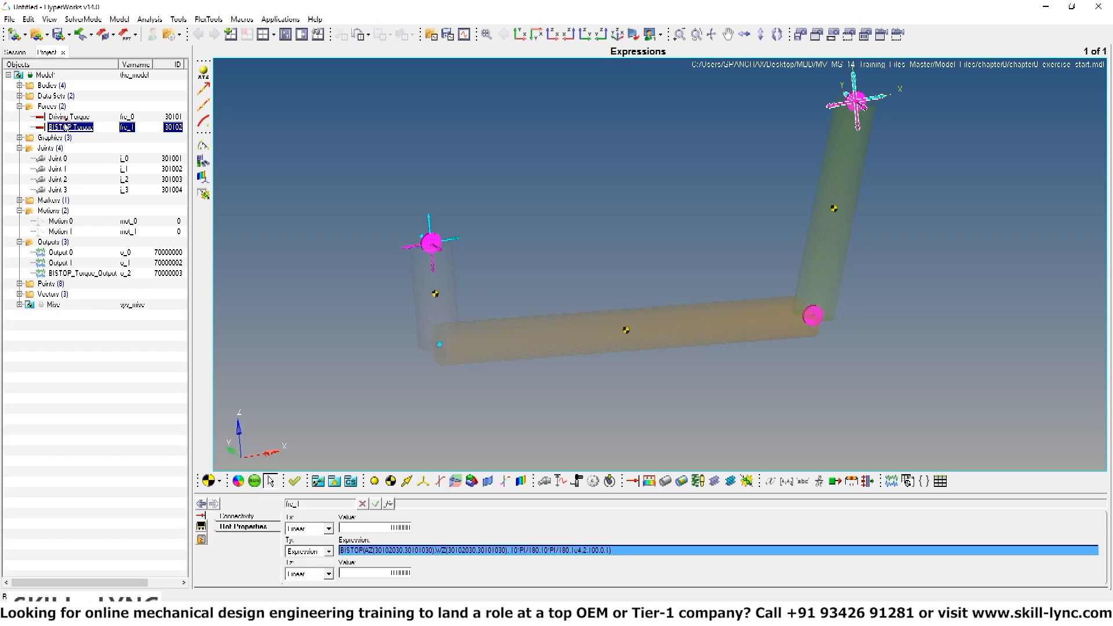
pyautogui.click(67, 116)
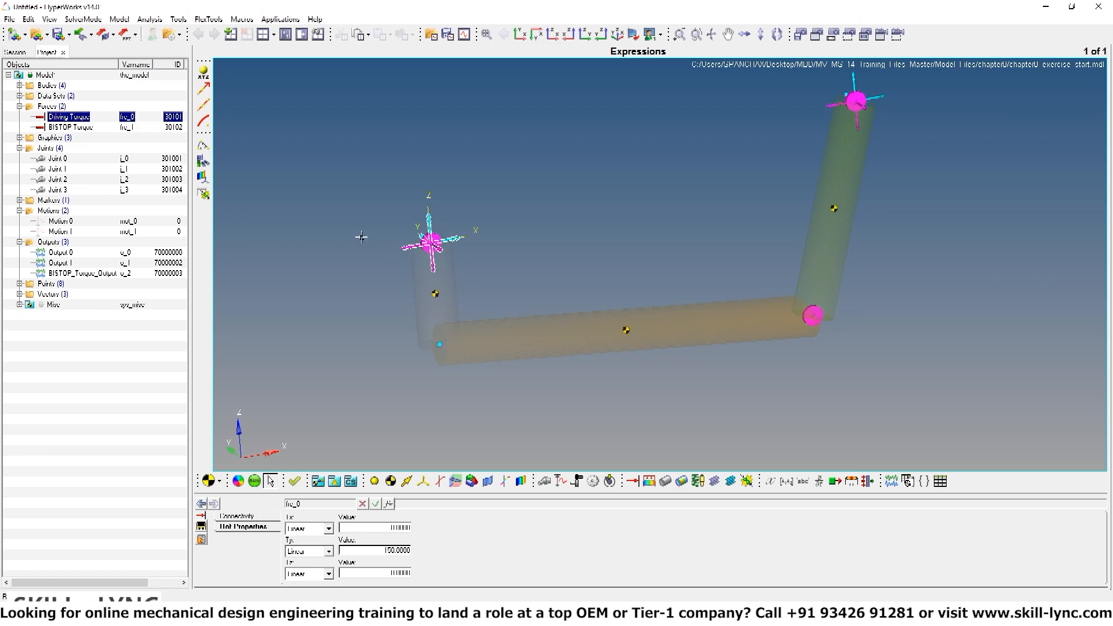
pyautogui.rightClick(79, 119)
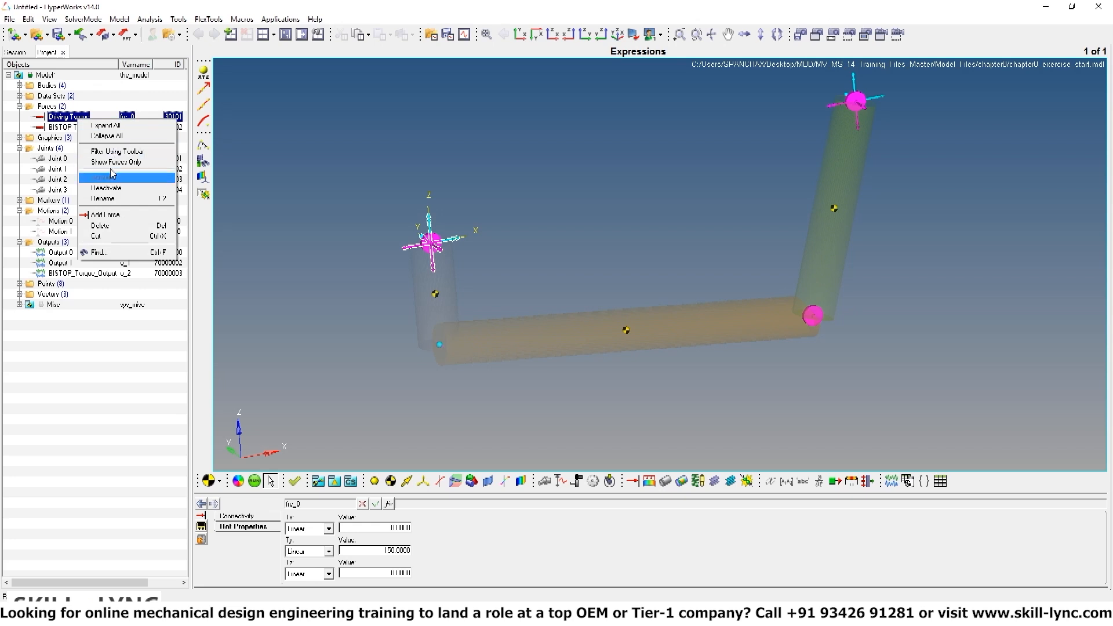
pyautogui.click(111, 188)
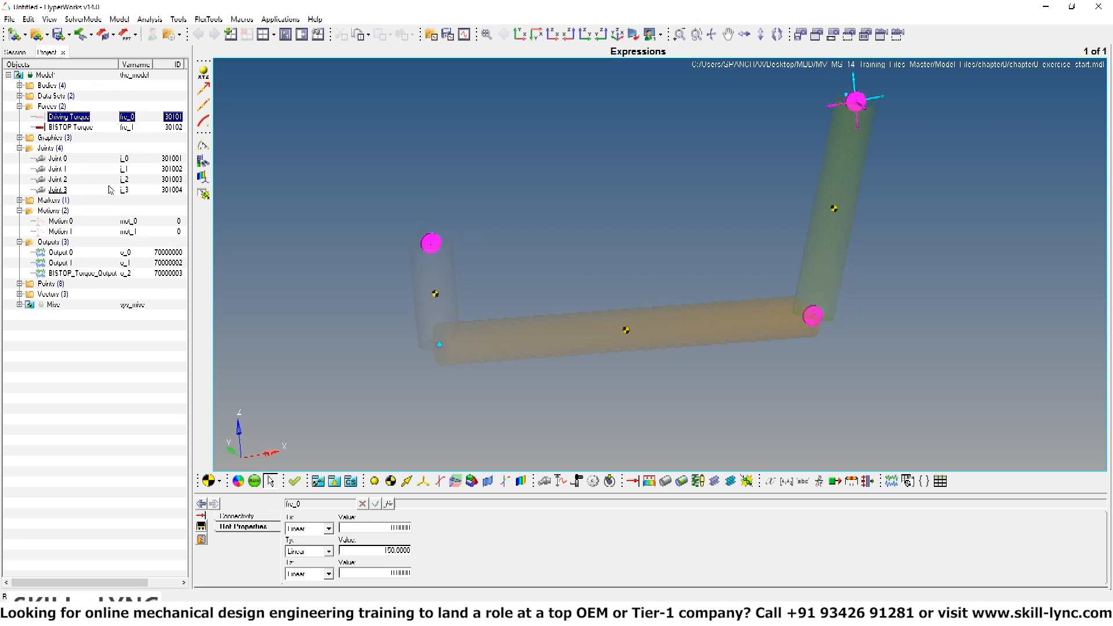
pyautogui.rightClick(58, 232)
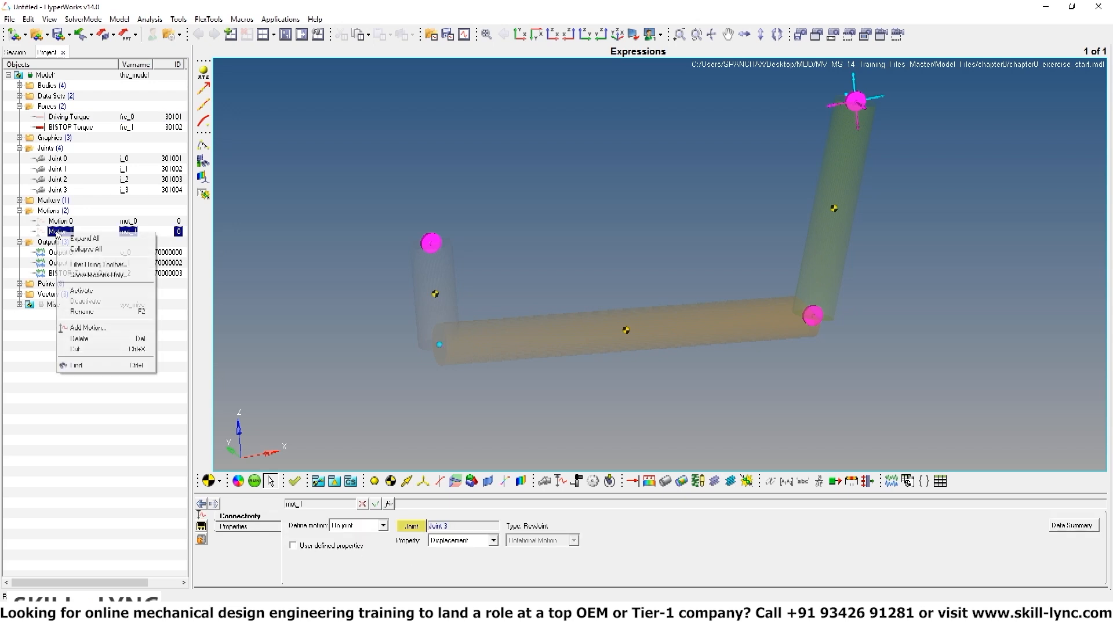
pyautogui.click(87, 291)
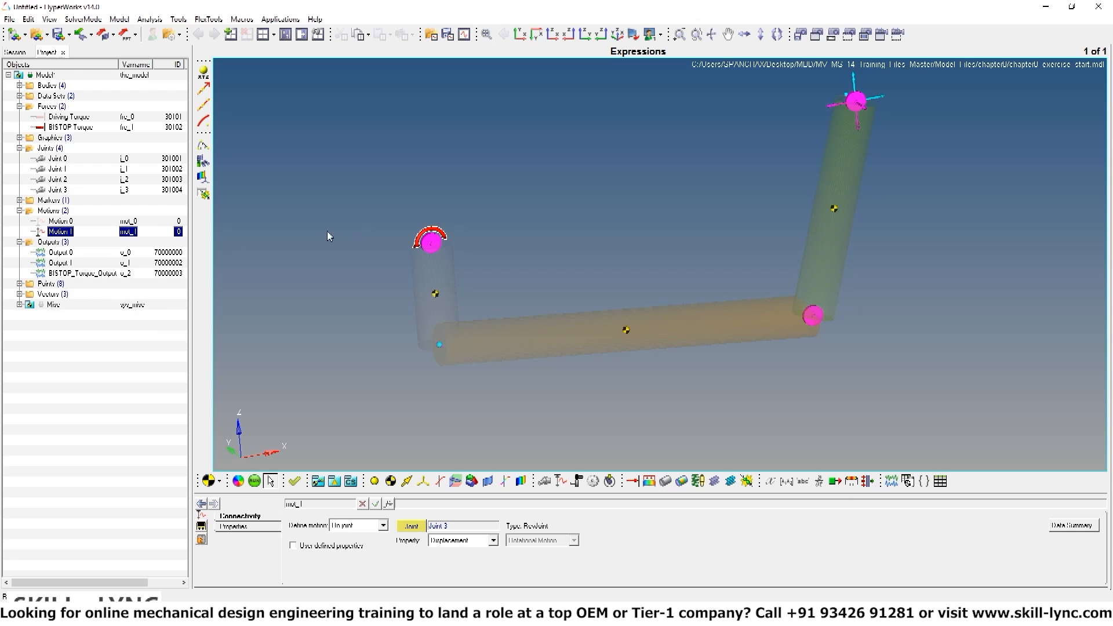
pyautogui.click(61, 232)
# Run Check Model, examine the total estimated degrees of freedom and close the check results
pyautogui.click(178, 19)
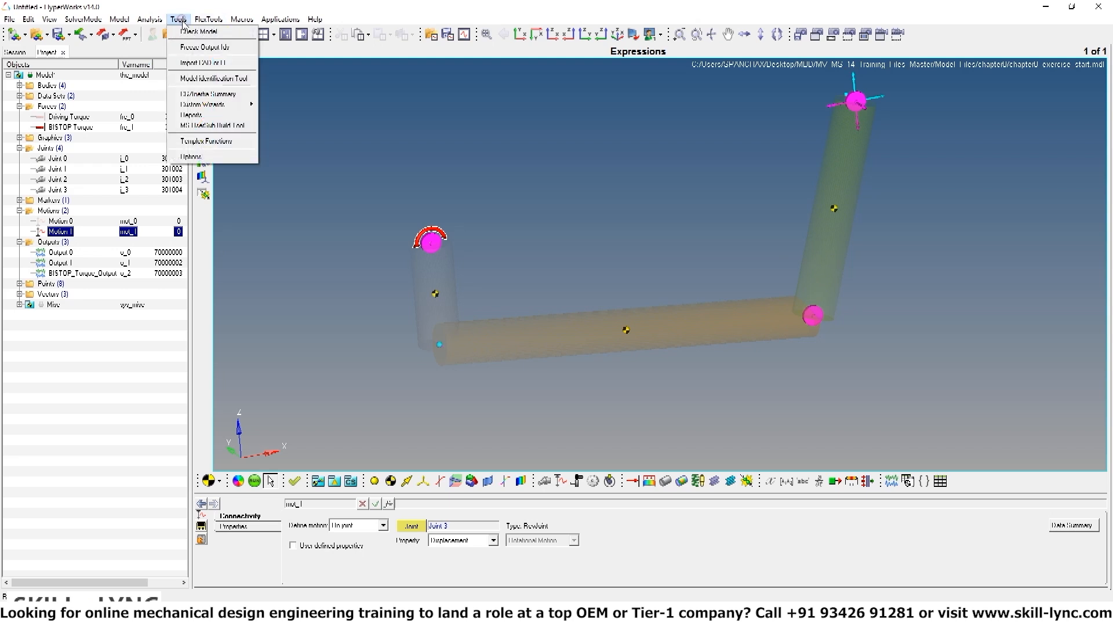
pyautogui.click(192, 32)
pyautogui.click(437, 227)
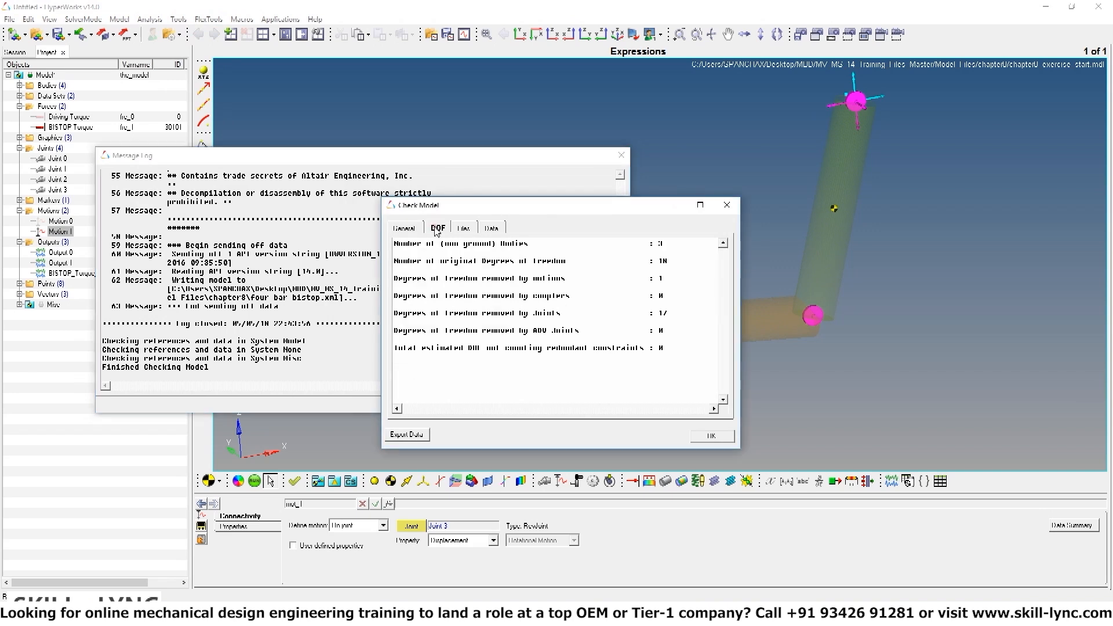
pyautogui.moveTo(479, 213); pyautogui.dragTo(485, 190)
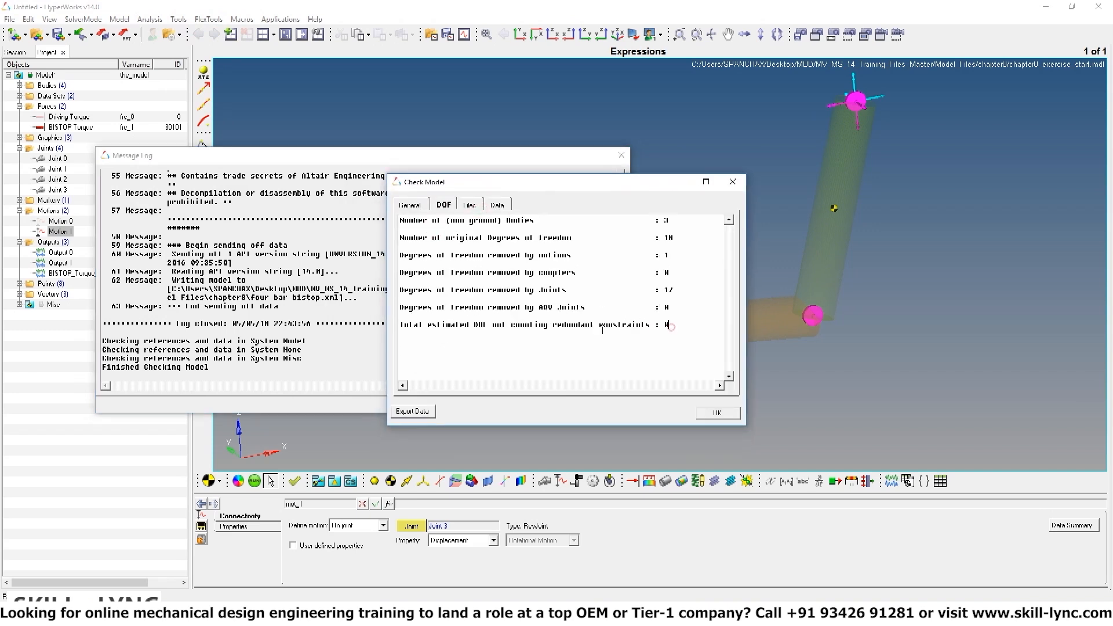
pyautogui.moveTo(669, 325); pyautogui.dragTo(450, 325)
pyautogui.click(700, 346)
pyautogui.click(718, 412)
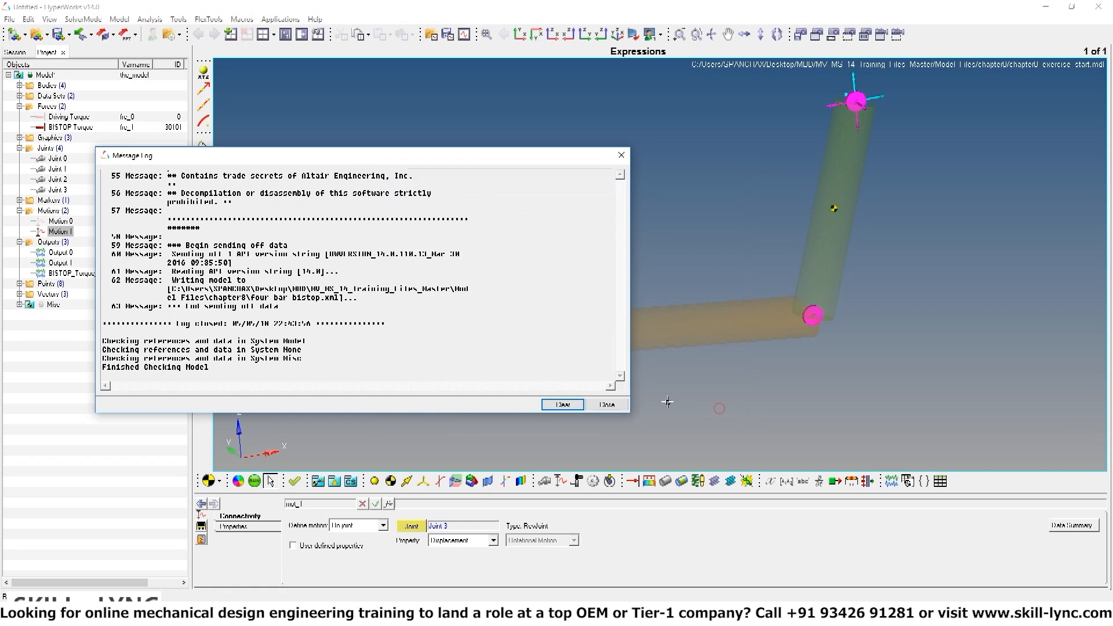
# Run the transient simulation with the solver file saved as four_bar_bistop_motion.xml, and close the solver and log windows
pyautogui.click(615, 407)
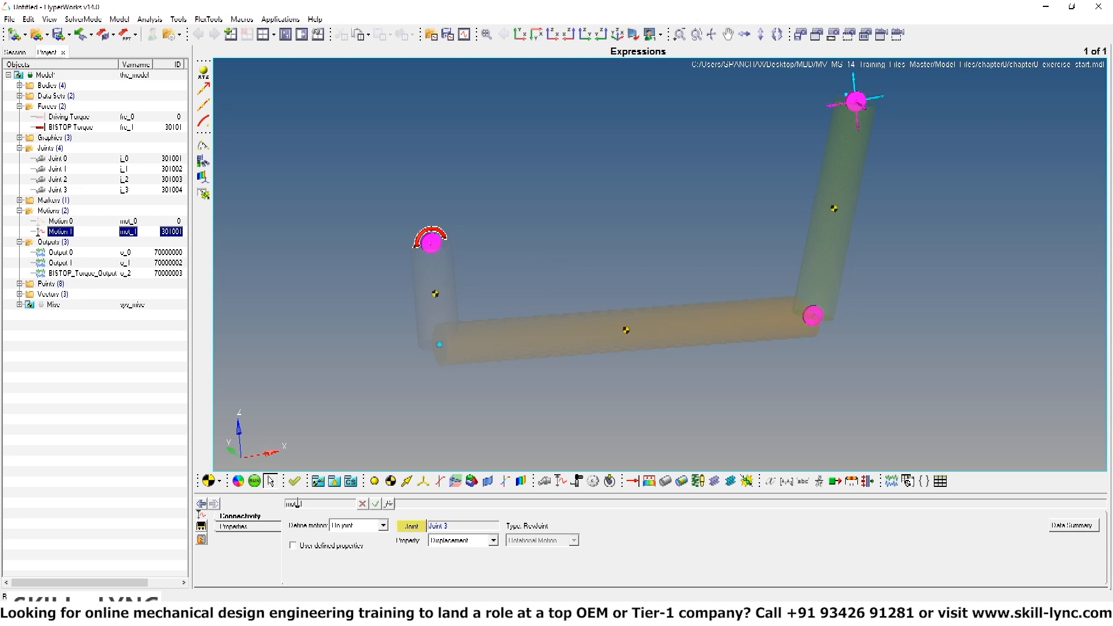
pyautogui.click(255, 481)
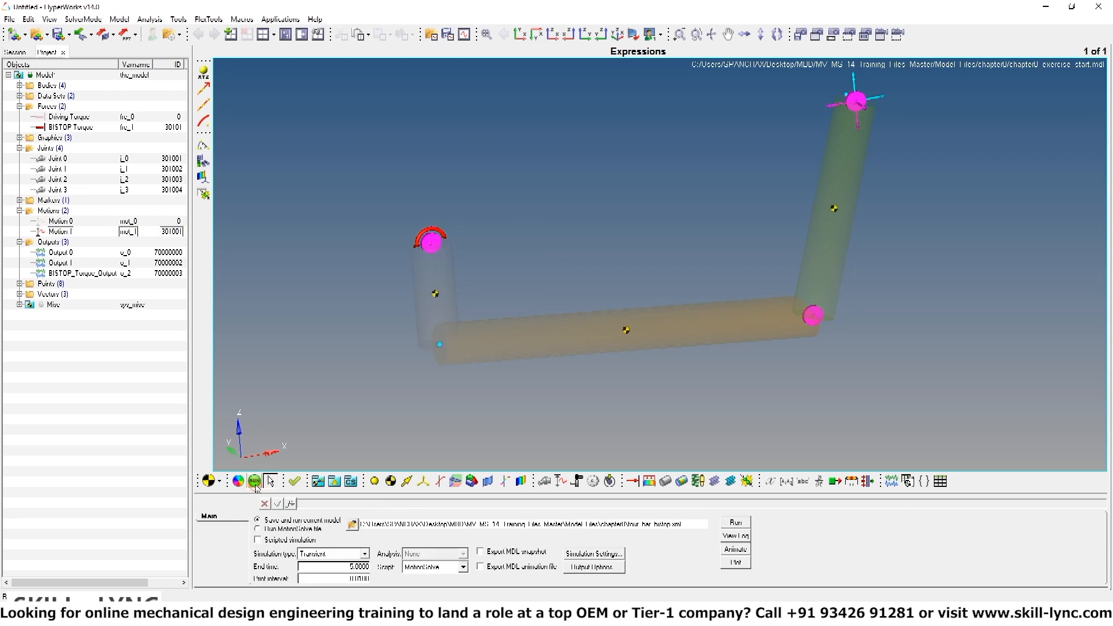
pyautogui.click(352, 524)
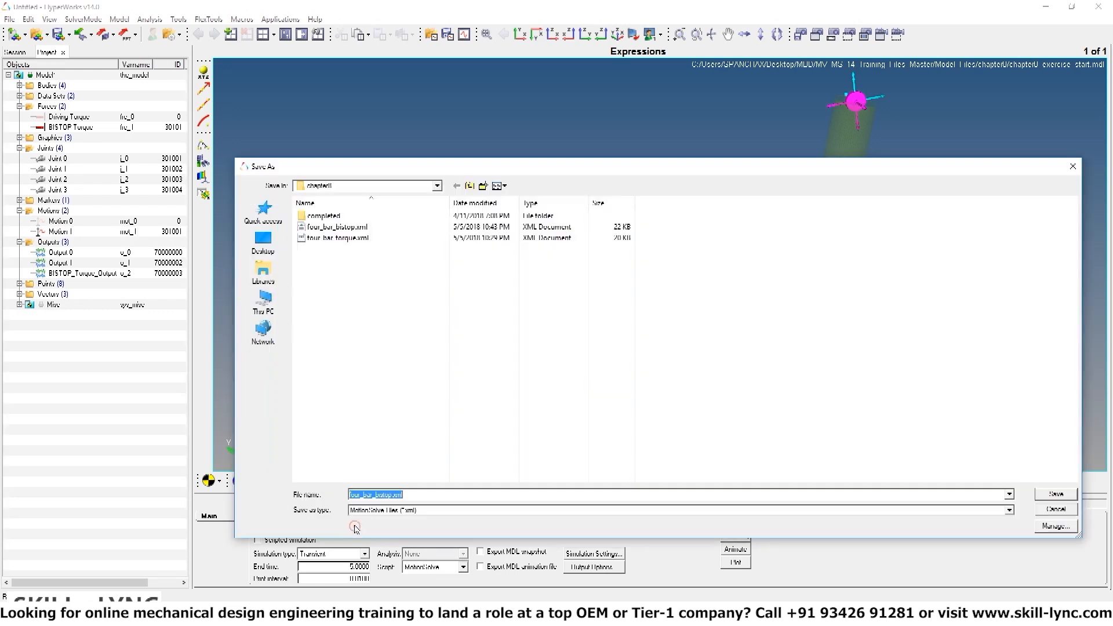
pyautogui.click(389, 494)
pyautogui.click(1052, 497)
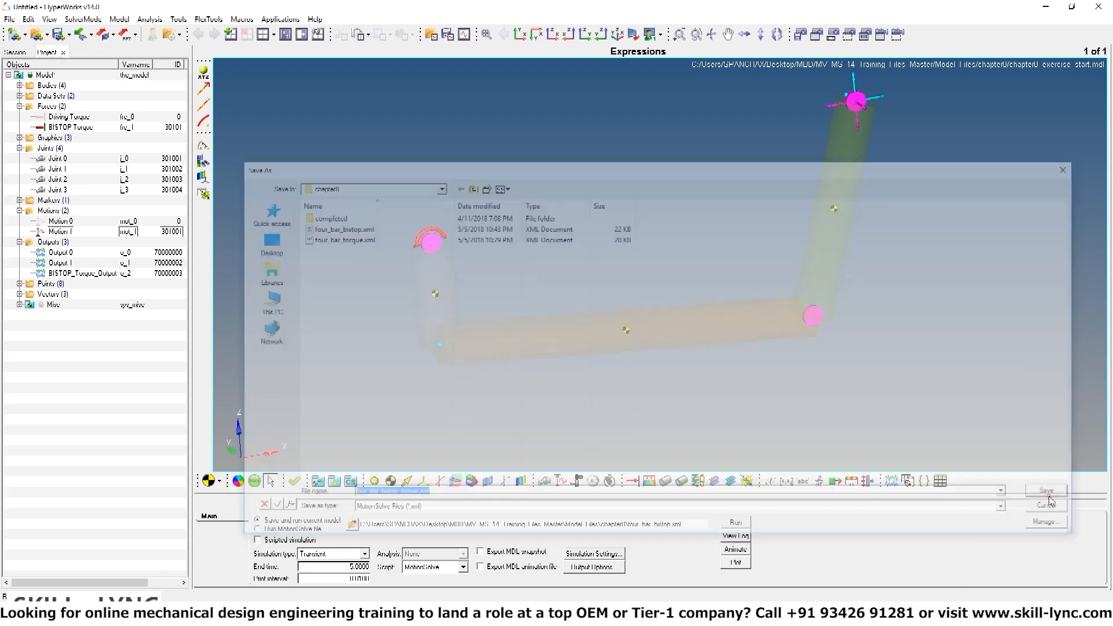
pyautogui.click(736, 523)
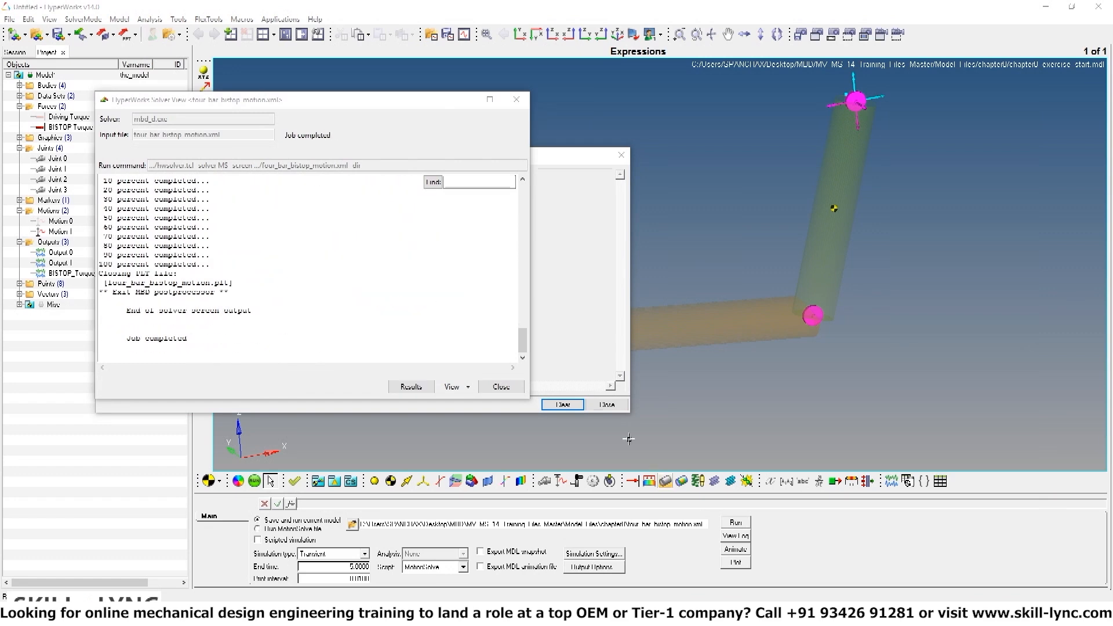
pyautogui.click(502, 386)
pyautogui.click(607, 404)
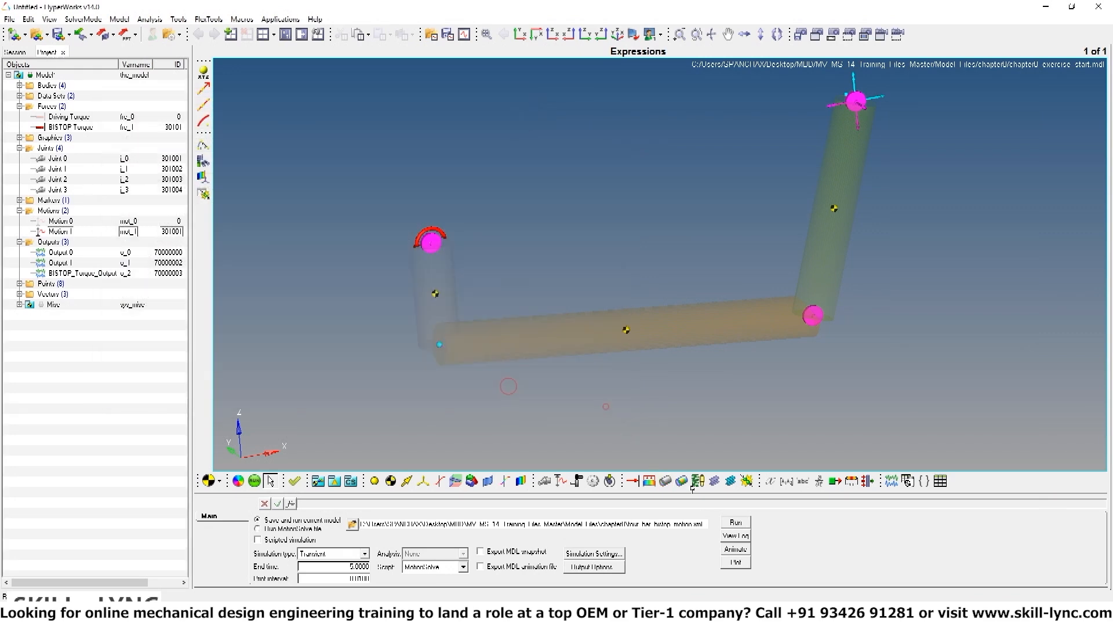
# Load the motion-driven results as an animation, play it to examine the mechanism's movement, and pause it
pyautogui.click(735, 549)
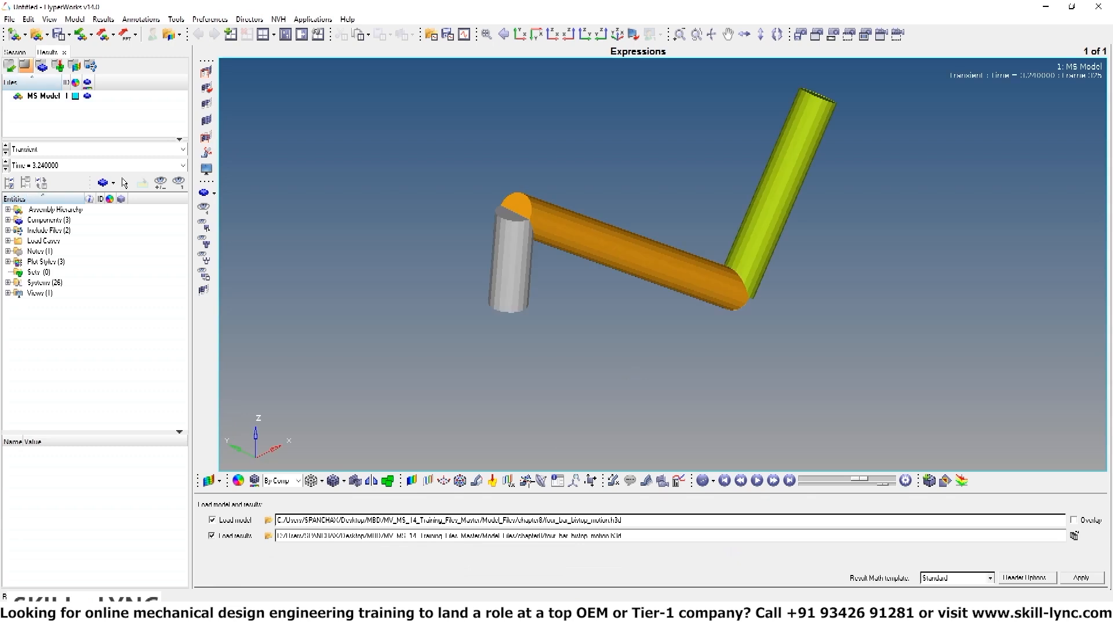
pyautogui.click(758, 480)
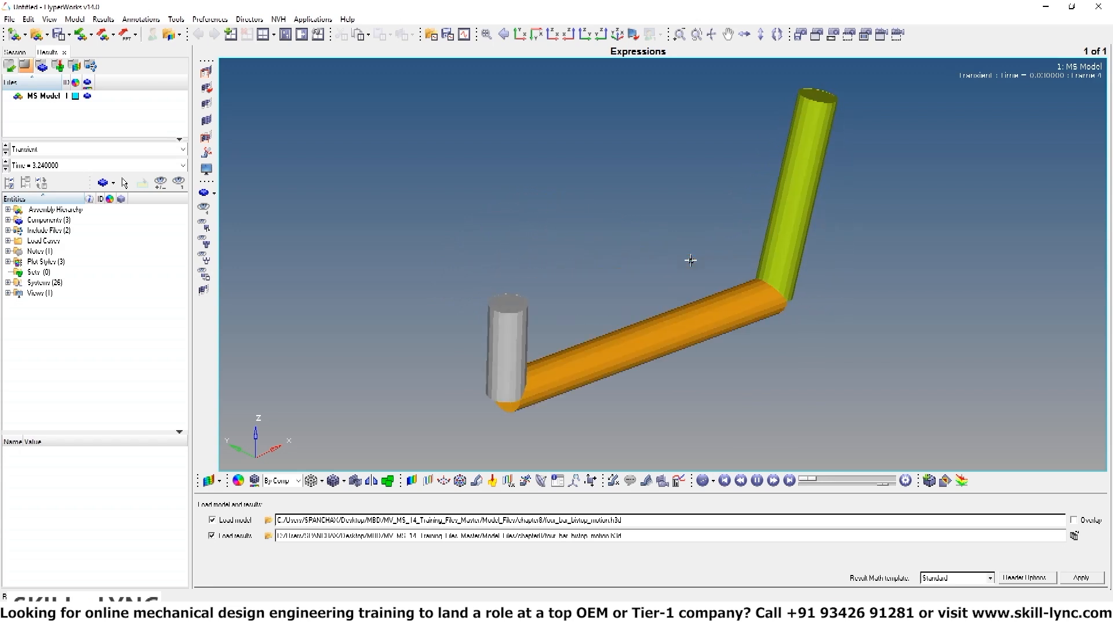
pyautogui.click(757, 481)
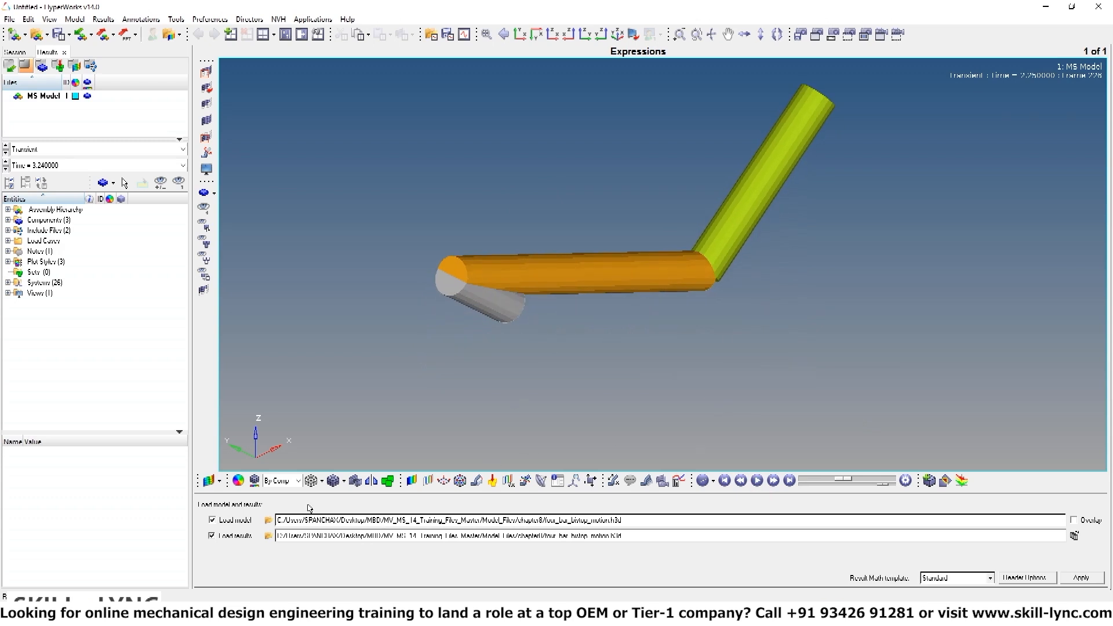
# Return to the expanded model window and save the model as four_bar_bistop.mdl in the chapter8 folder
pyautogui.click(285, 34)
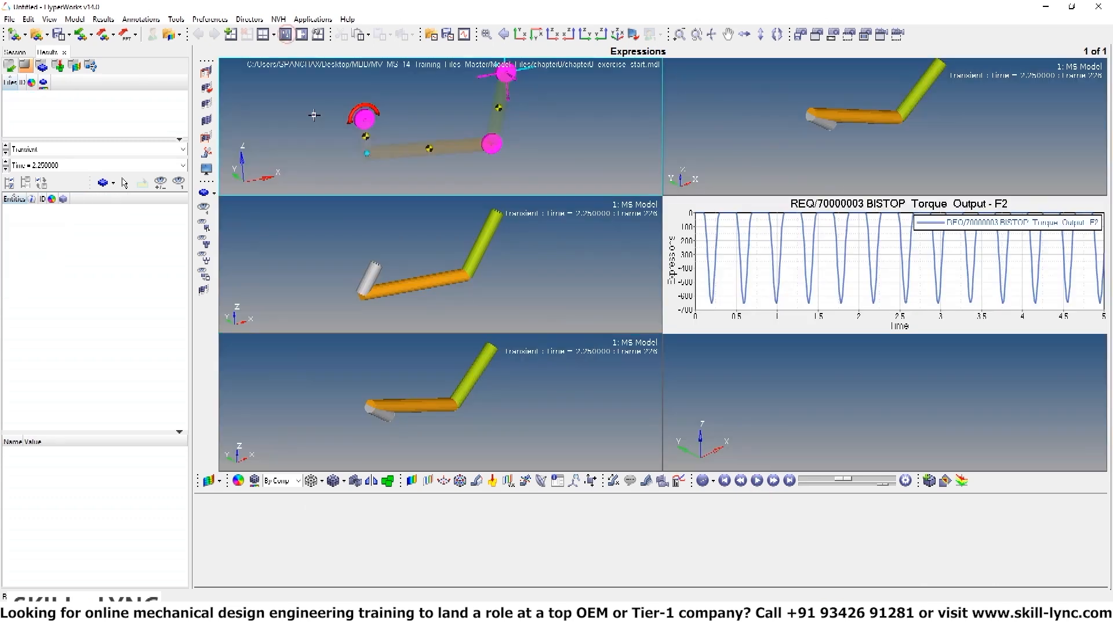
pyautogui.click(287, 35)
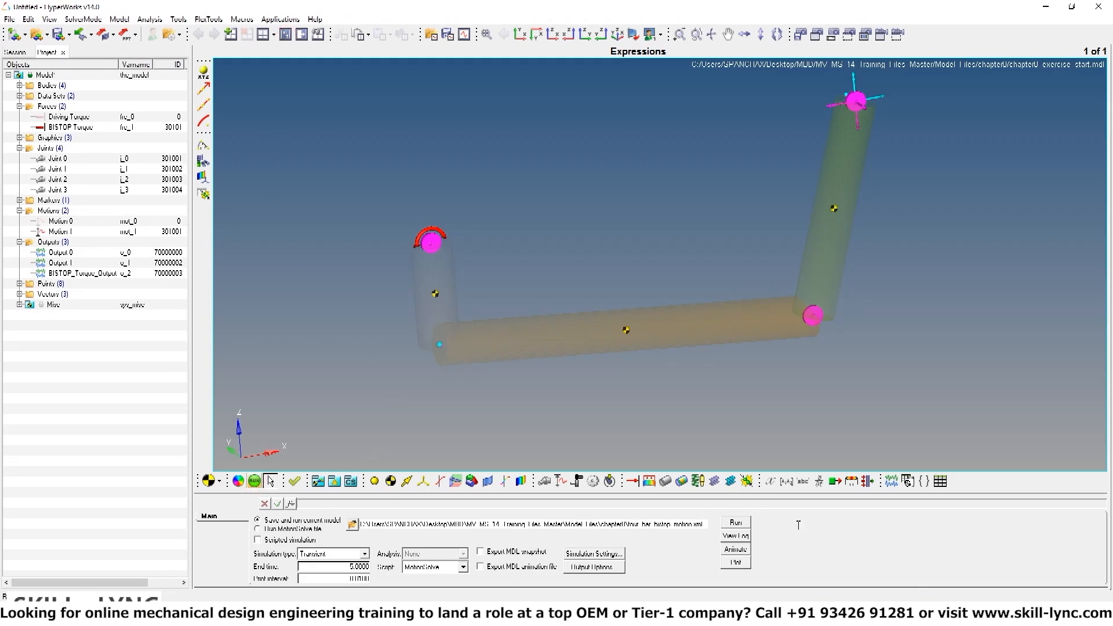
pyautogui.click(9, 19)
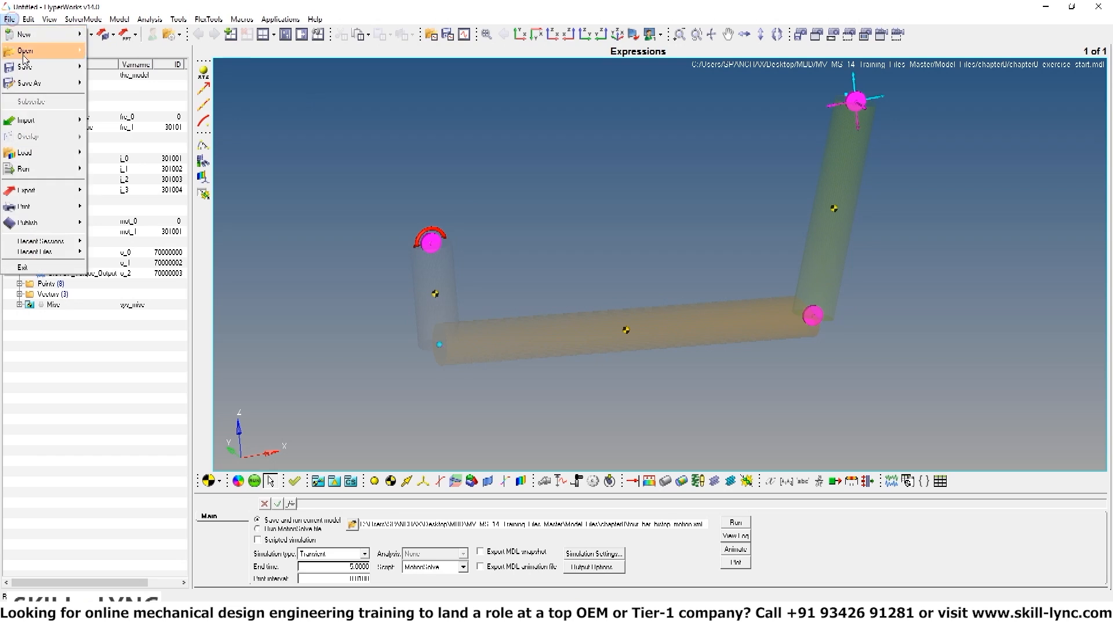
pyautogui.click(24, 82)
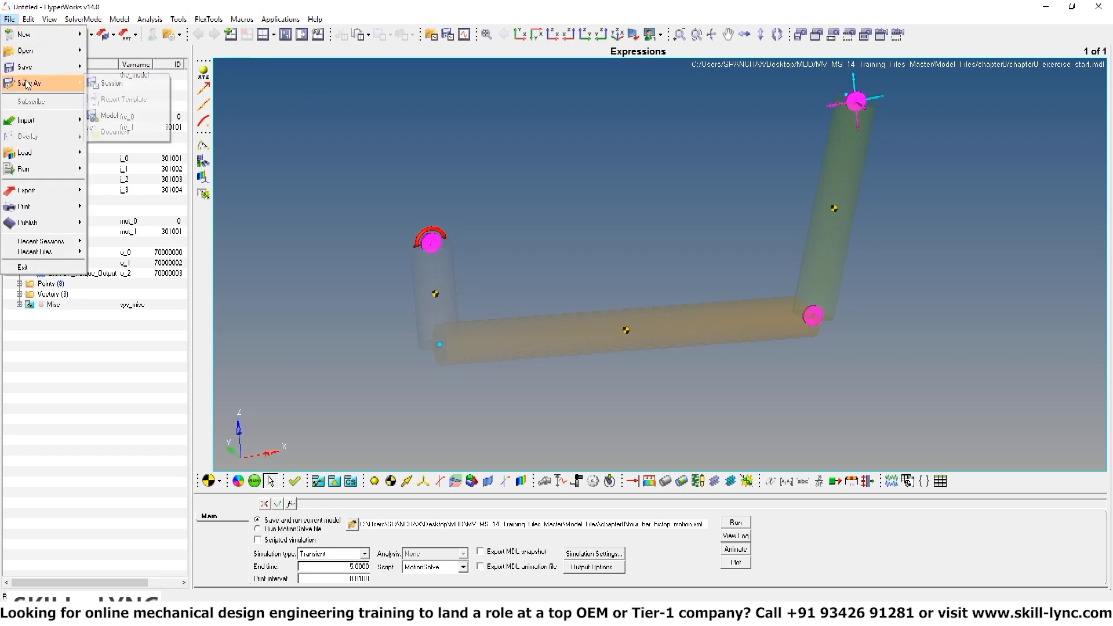
pyautogui.click(110, 116)
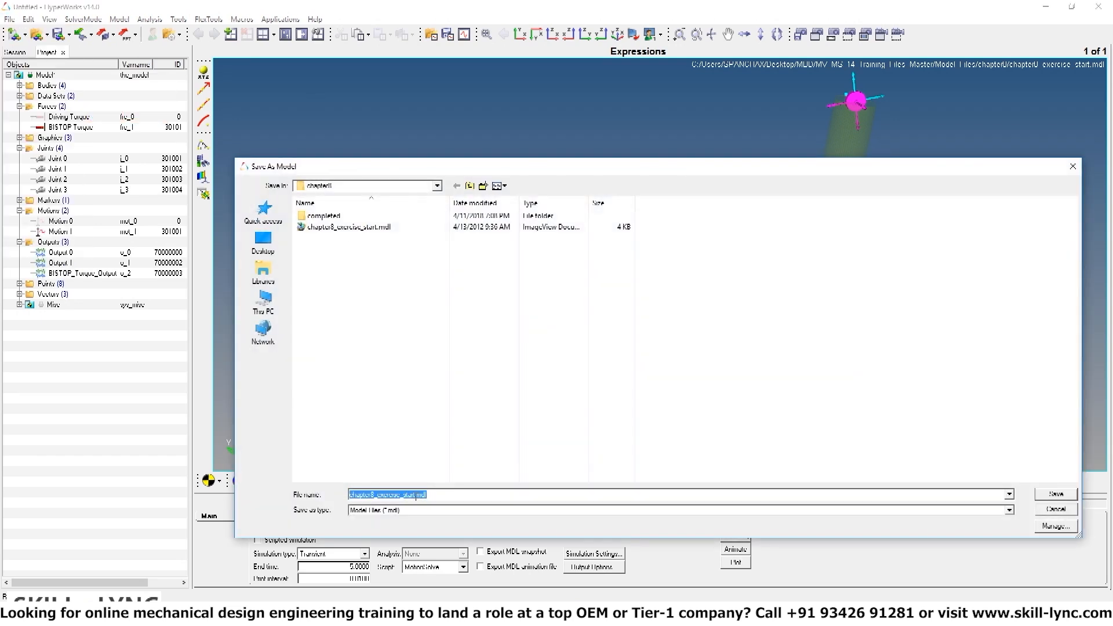
pyautogui.moveTo(414, 494); pyautogui.dragTo(346, 490)
pyautogui.press('BackSpace')
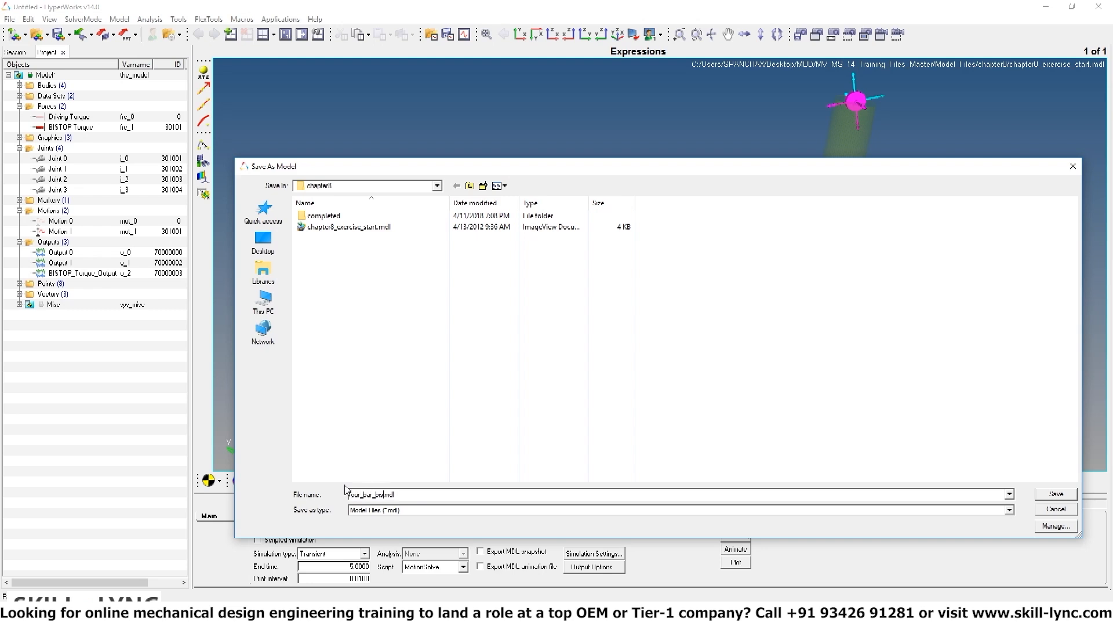
pyautogui.press('Return')
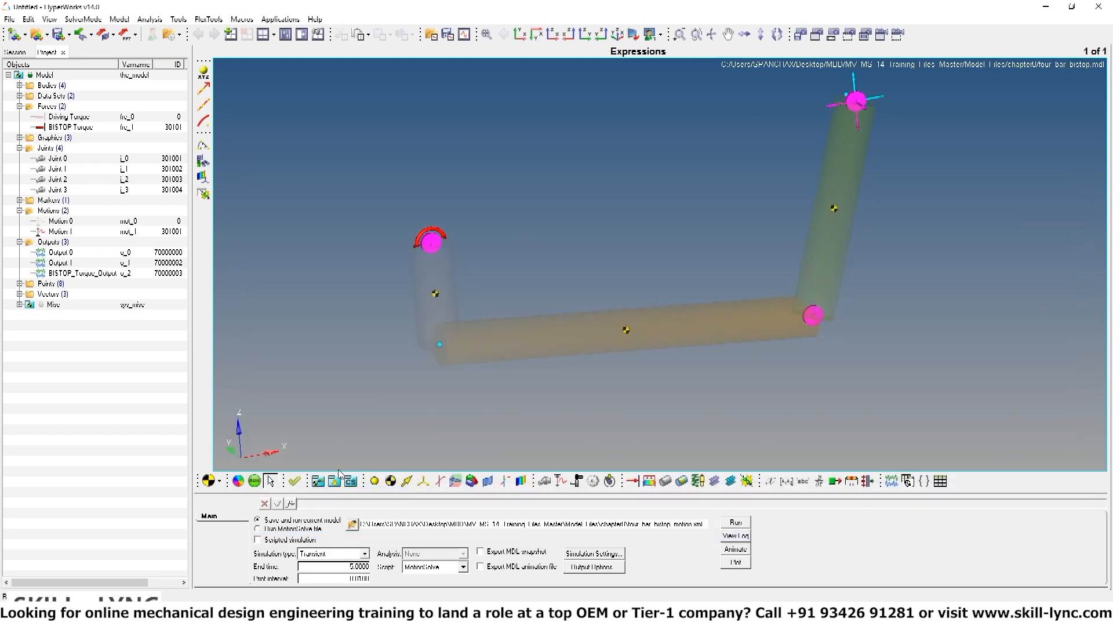
pyautogui.keyDown('ctrl'); pyautogui.moveTo(545, 305); pyautogui.dragTo(613, 309, button='right'); pyautogui.keyUp('ctrl')
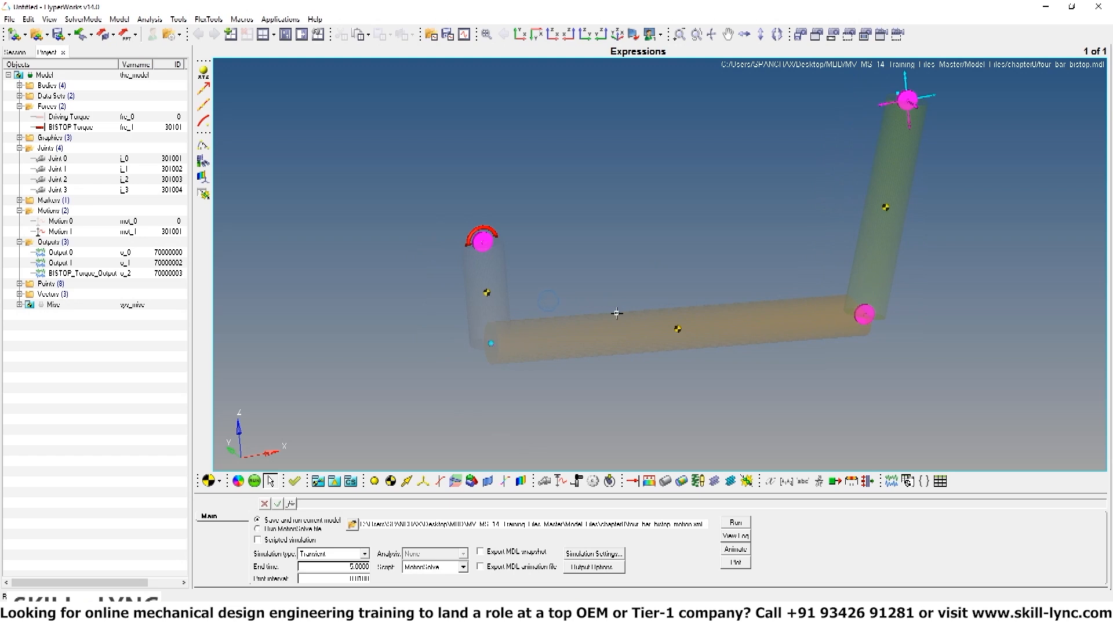